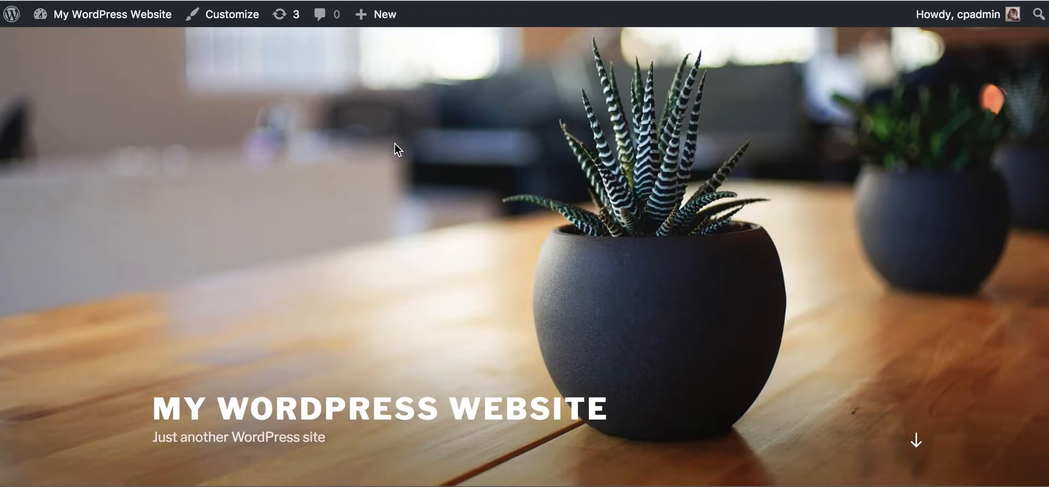
Step: Switch to Finder and view the unzipped ACCENTUATE_PACKAGE folder, its parent V1.0.0 folder, and the package's contents again
key(super+Tab)
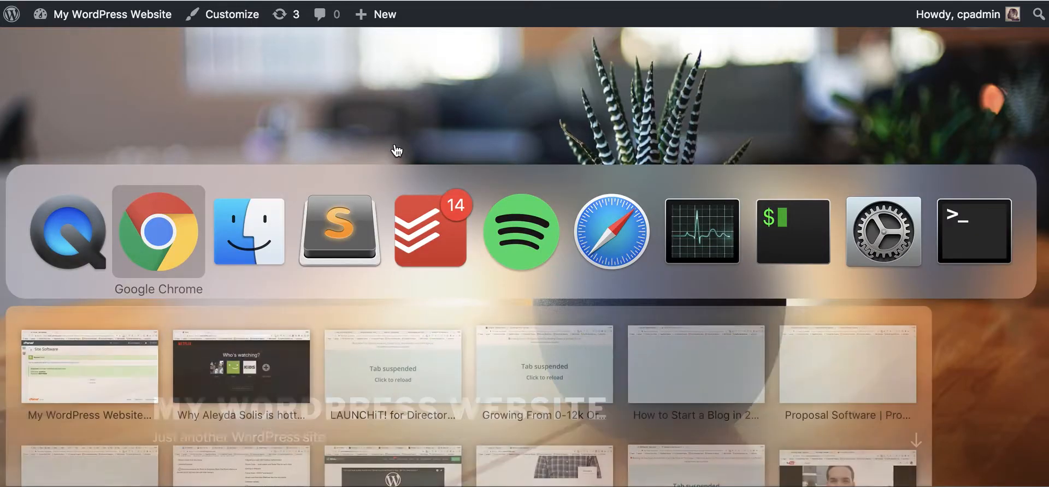
key(super+Tab)
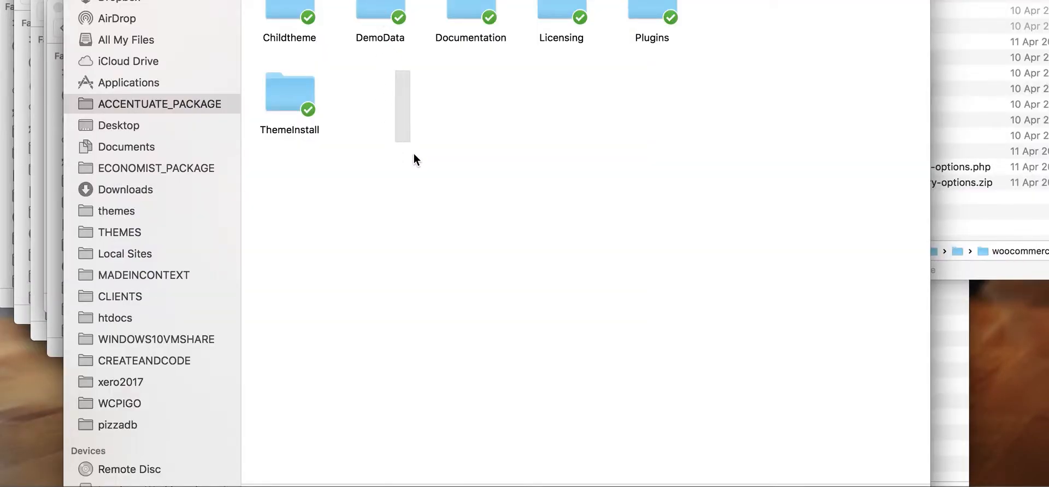
drag(408, 0, 424, 86)
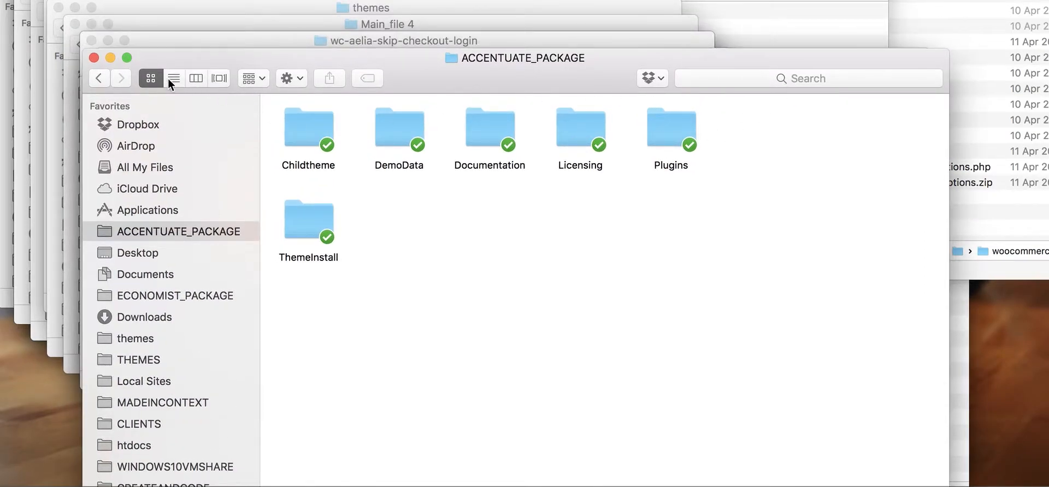
click(104, 79)
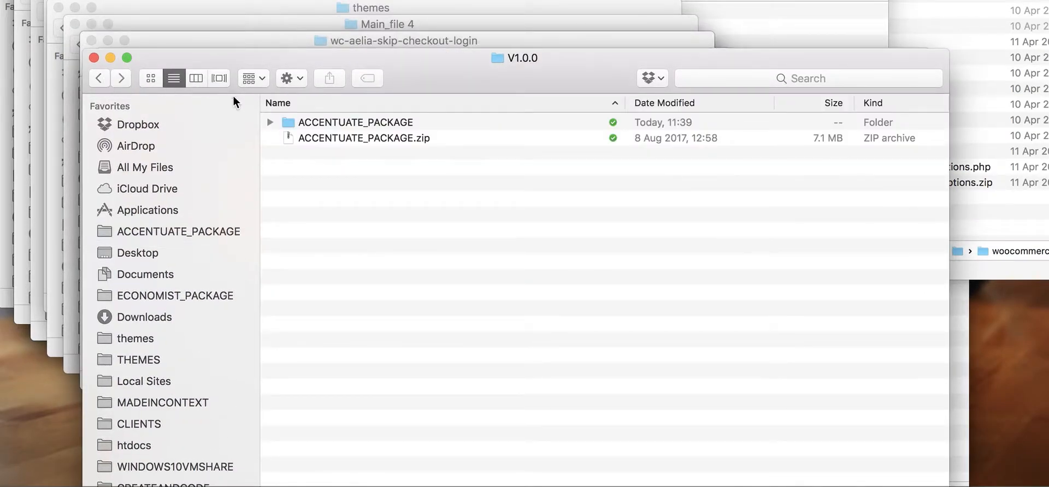
click(347, 136)
double_click(355, 123)
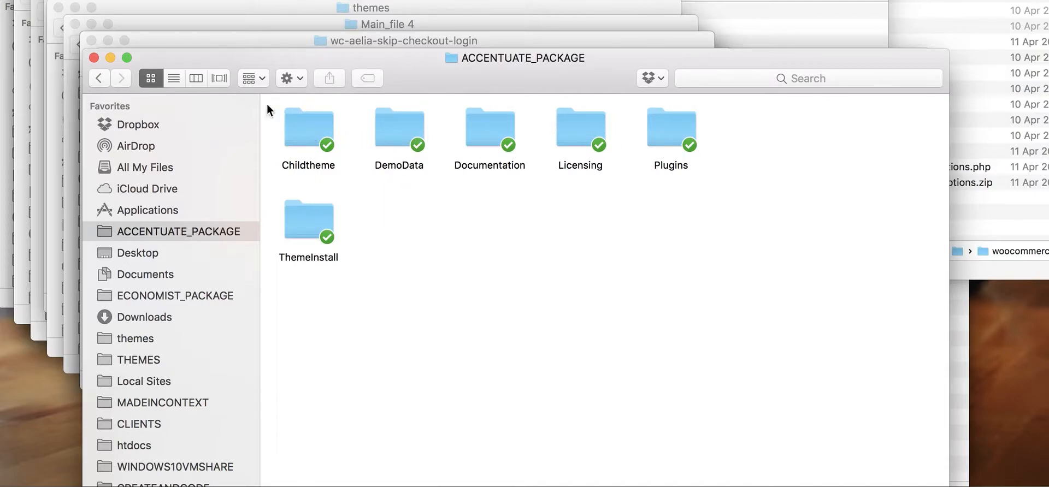
Step: Point out ACCENTUATE_PACKAGE.zip in the V1.0.0 folder and view the ThemeInstall folder inside the unzipped package
click(107, 78)
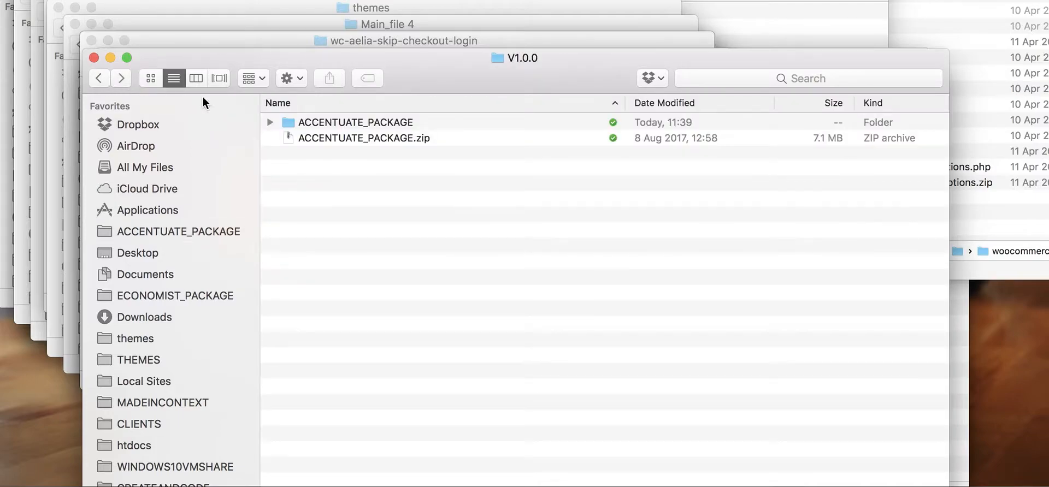
click(393, 139)
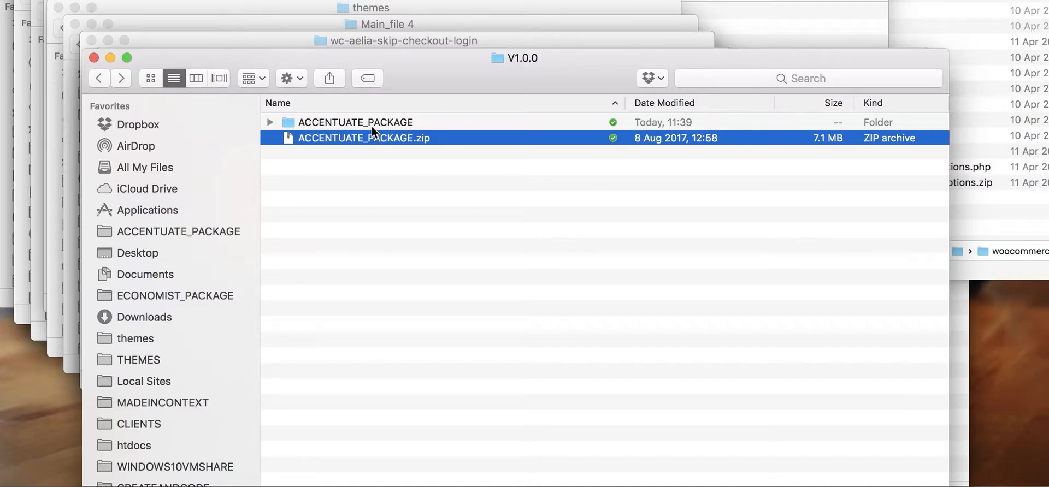
click(372, 123)
double_click(372, 124)
double_click(297, 222)
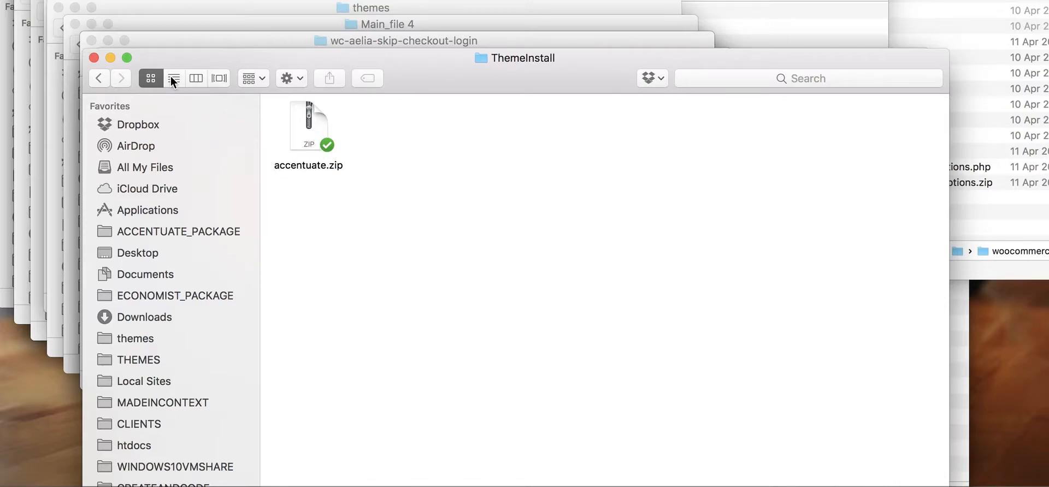
Step: Inspect the contents of the package's Childtheme folder and return to ACCENTUATE_PACKAGE
click(107, 76)
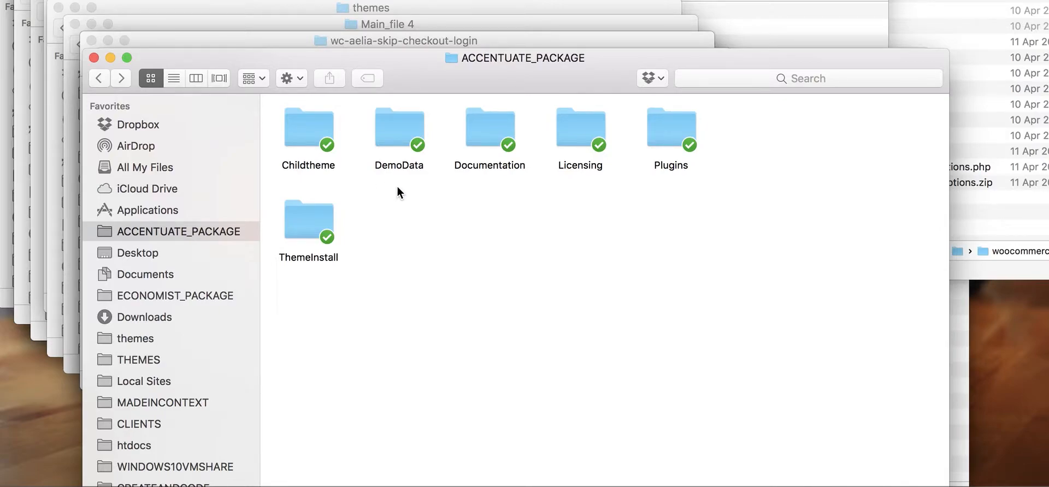
double_click(327, 138)
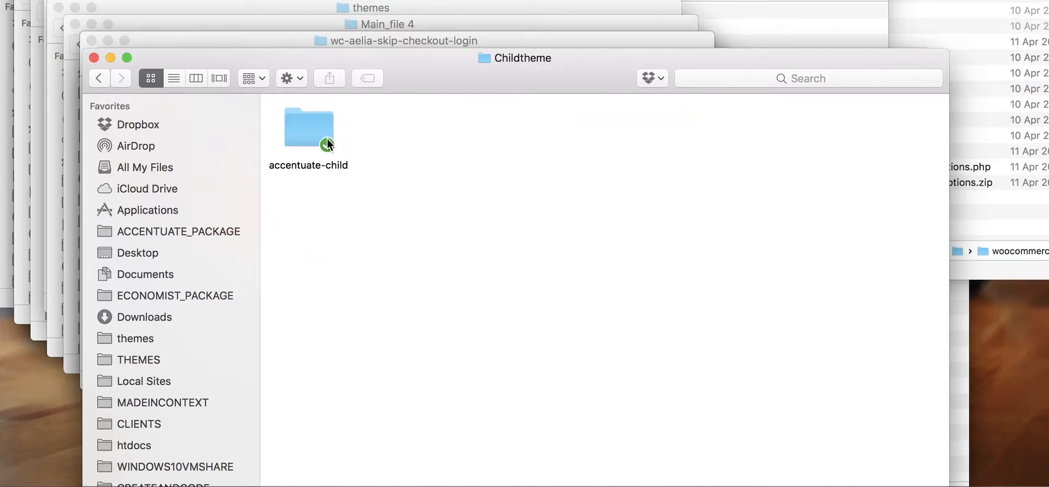
click(100, 78)
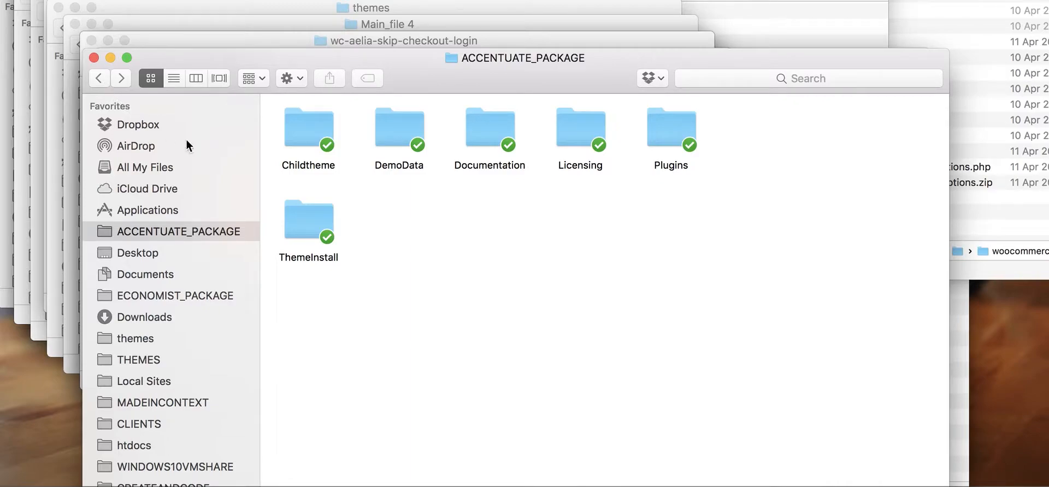
Step: Read readme.txt in the DemoData folder, close it and return to the package folder
double_click(392, 134)
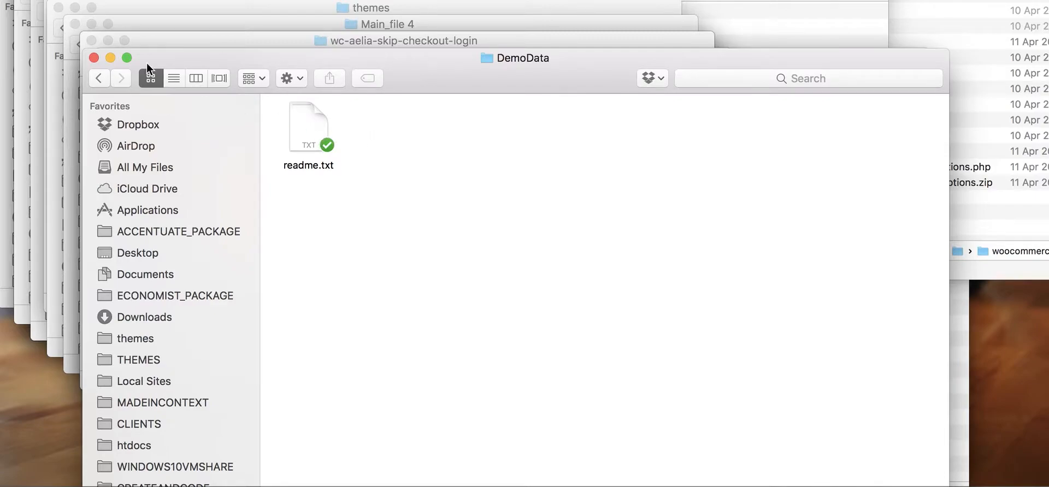
double_click(303, 121)
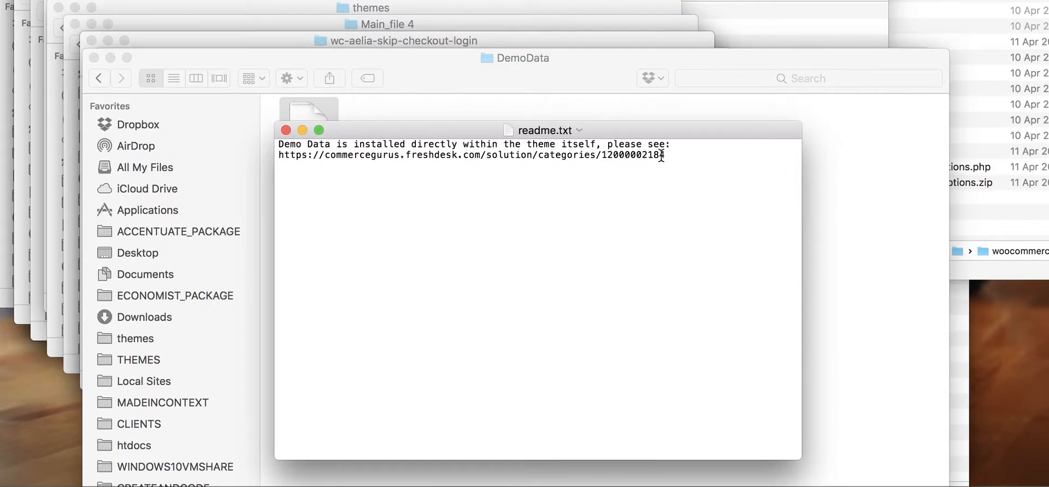
key(super+w)
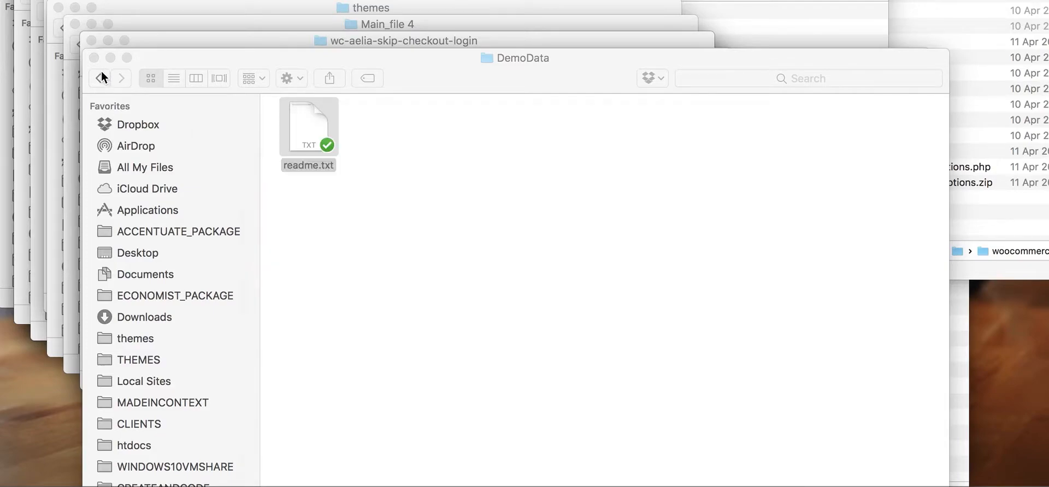
click(101, 77)
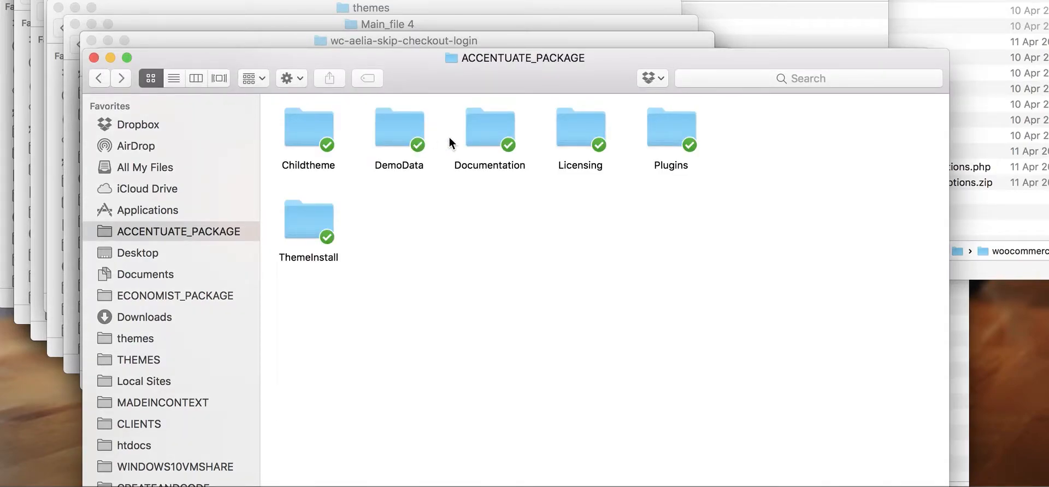
Step: Open README.txt in the commercegurus folder under Documentation and select the online documentation link to copy it
double_click(502, 130)
double_click(298, 136)
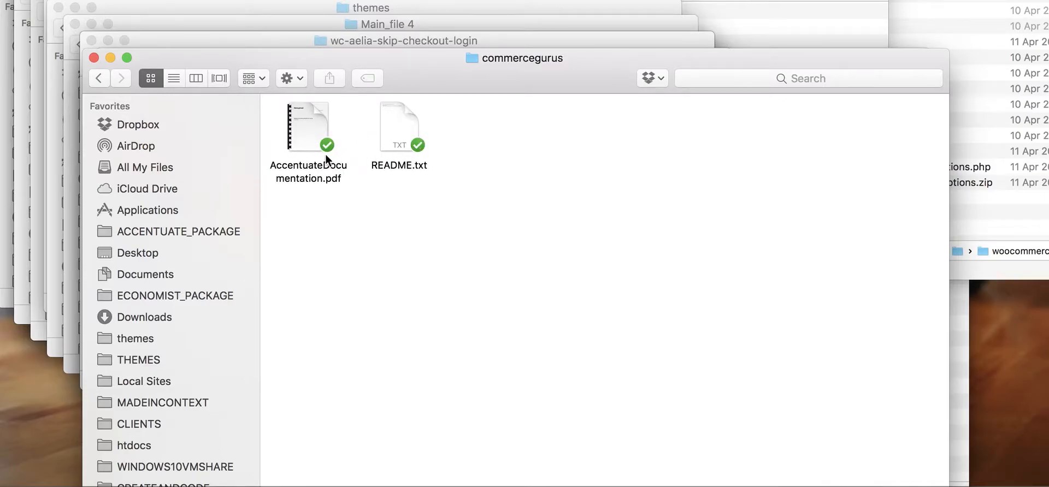
double_click(392, 132)
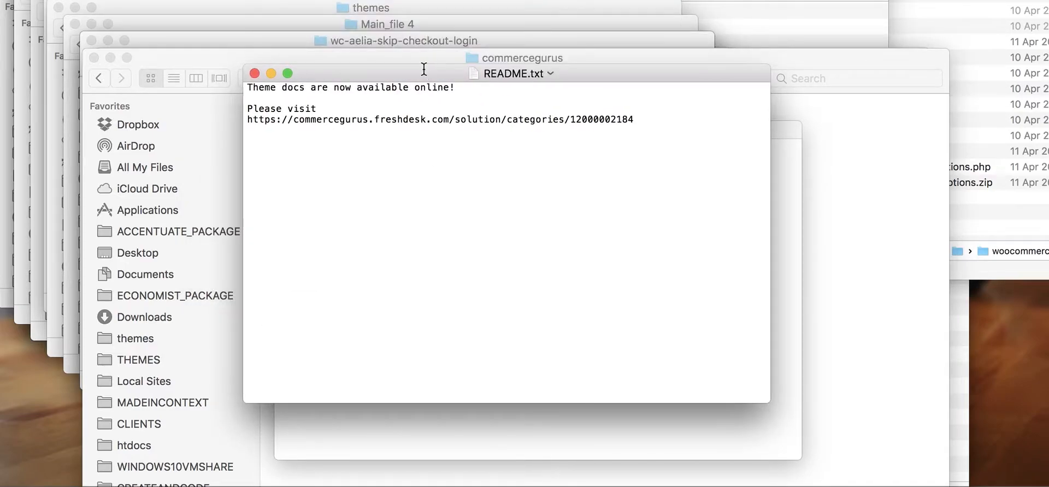
drag(637, 119, 248, 121)
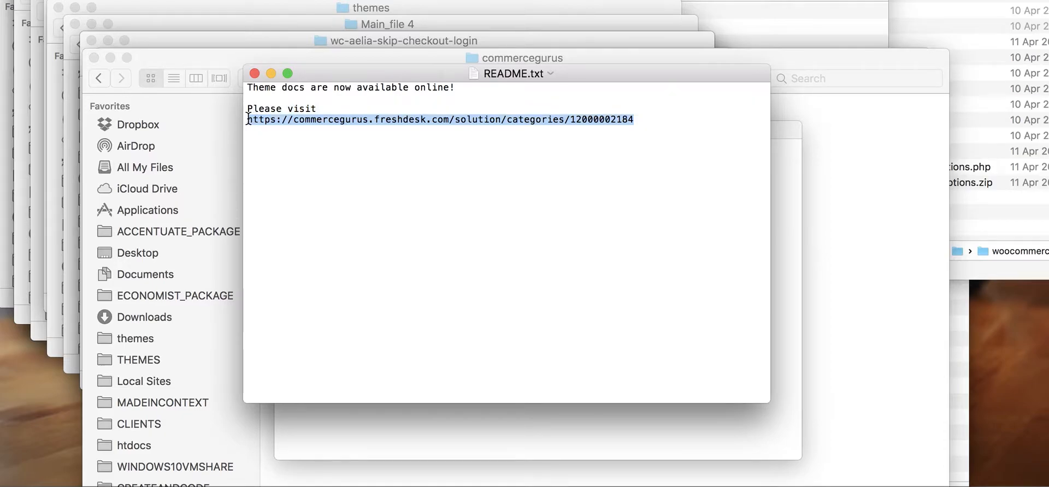
Step: Switch to Chrome and load the copied CommerceGurus documentation link in a new tab
key(super+Tab)
key(super+Tab)
key(super+Tab)
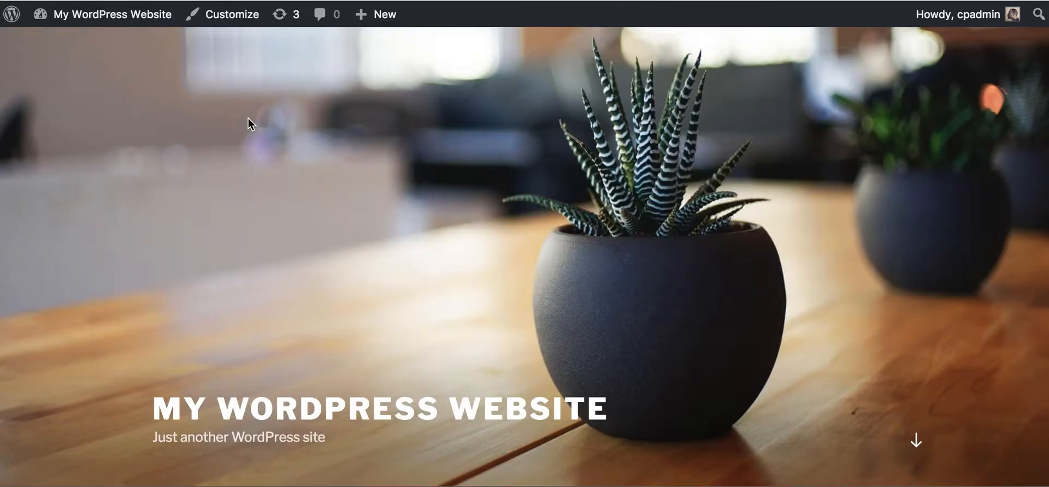
key(super+t)
key(super+v)
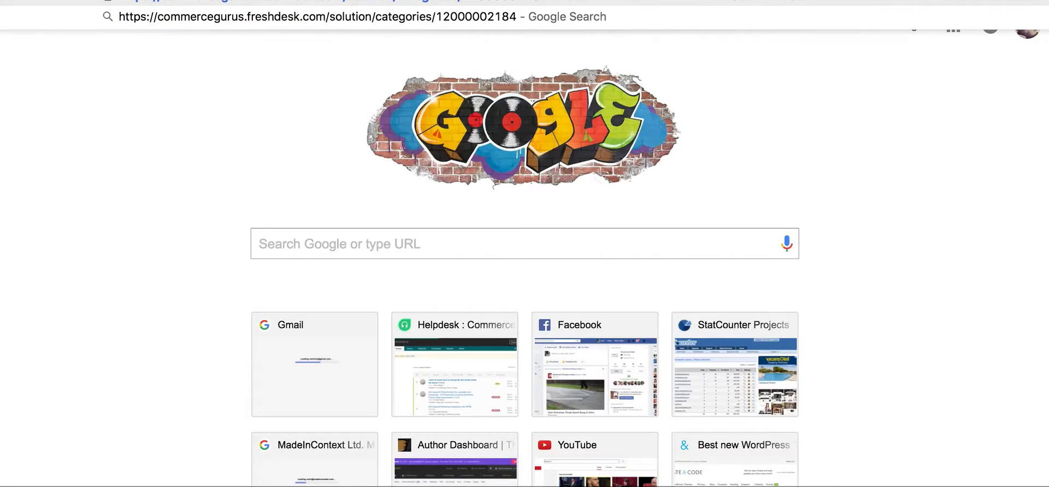
key(Return)
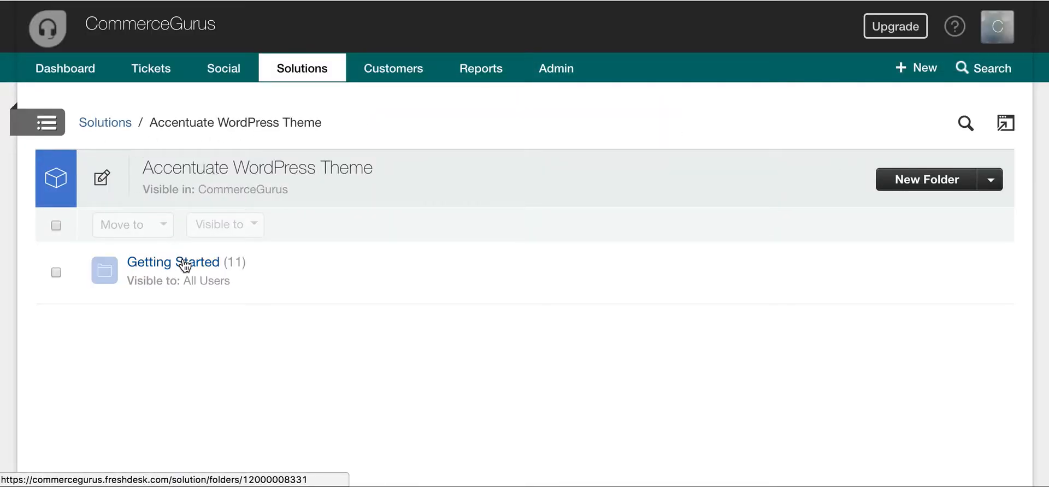
Step: Look through the list of articles in the Getting Started folder of the Accentuate WordPress Theme documentation
click(185, 263)
scroll(335, 268, down, 2)
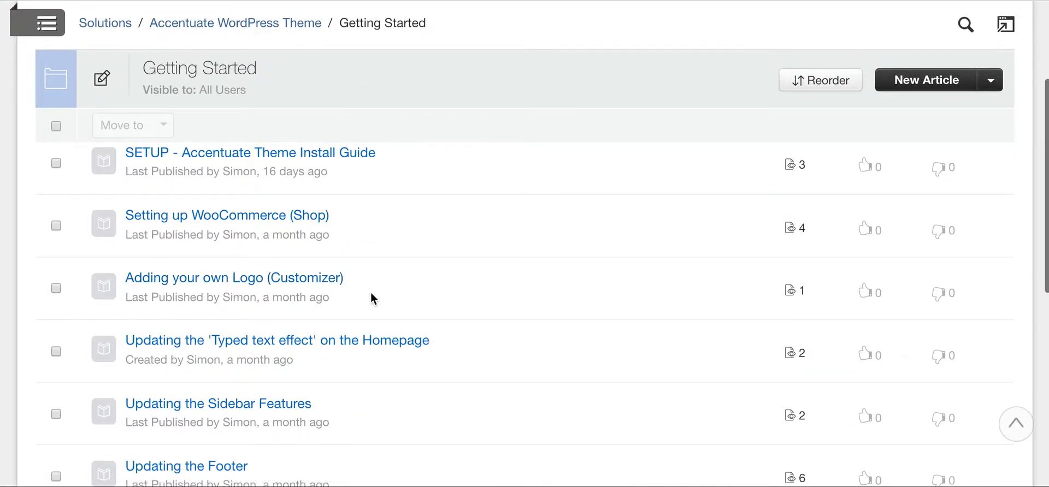
scroll(371, 298, down, 1)
scroll(371, 293, down, 6)
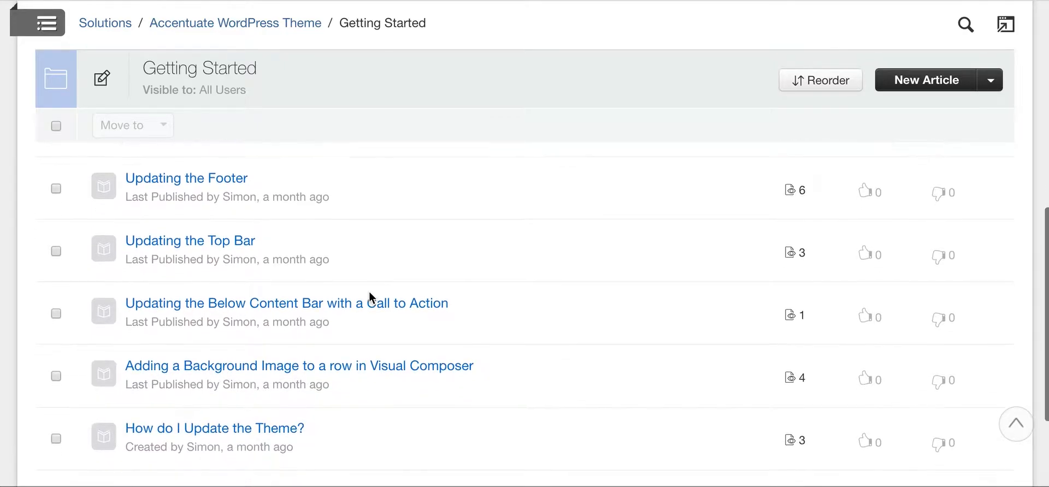
scroll(370, 292, up, 10)
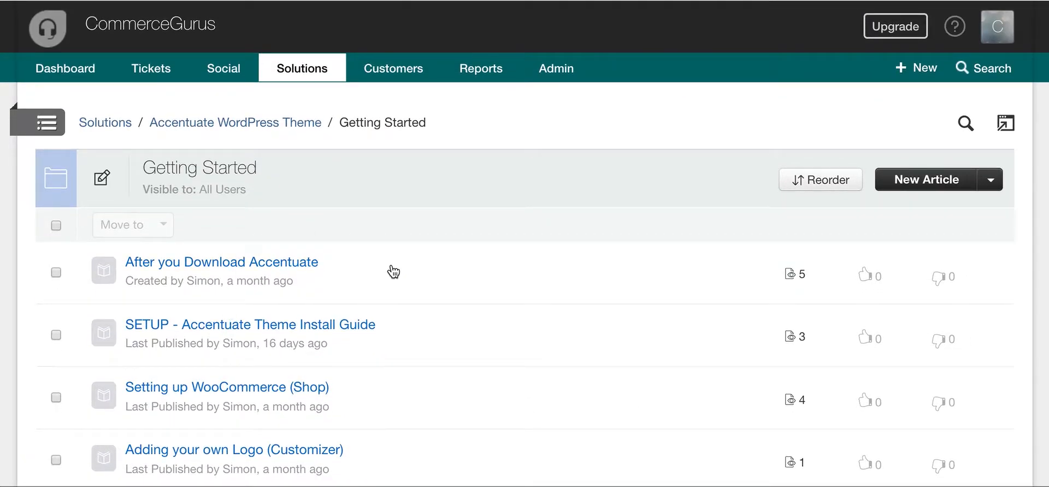
Step: Switch back to Finder, return to the package folder and view the theme zip in the ThemeInstall folder
key(super+Tab)
key(super+Tab)
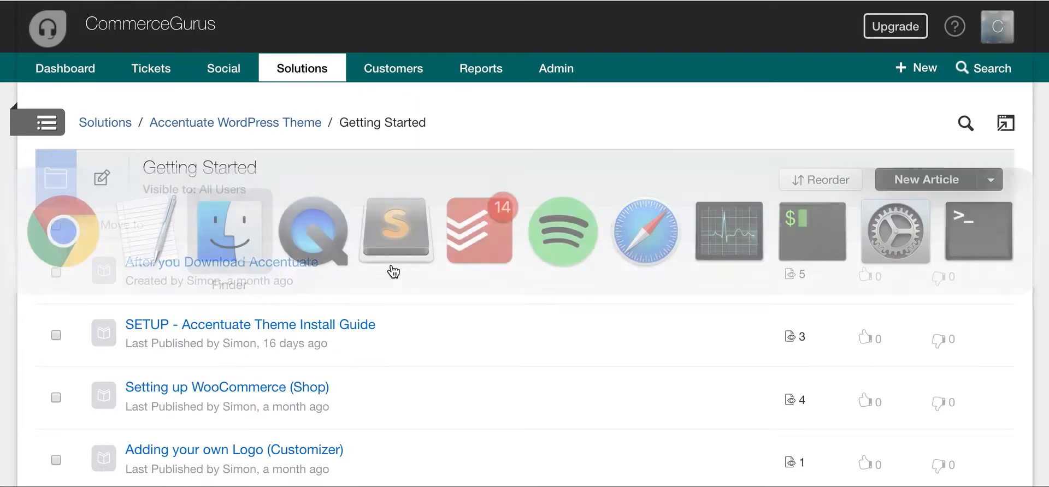
click(97, 78)
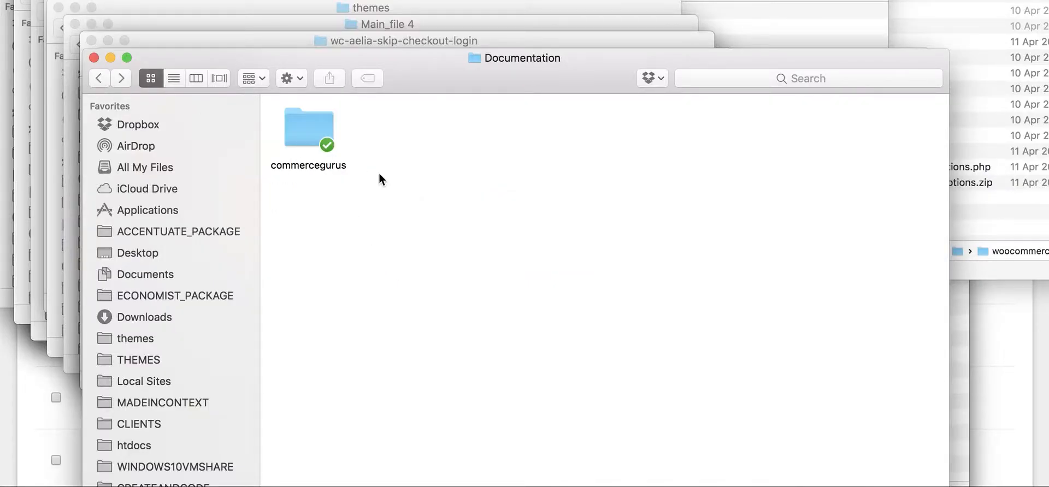
click(98, 81)
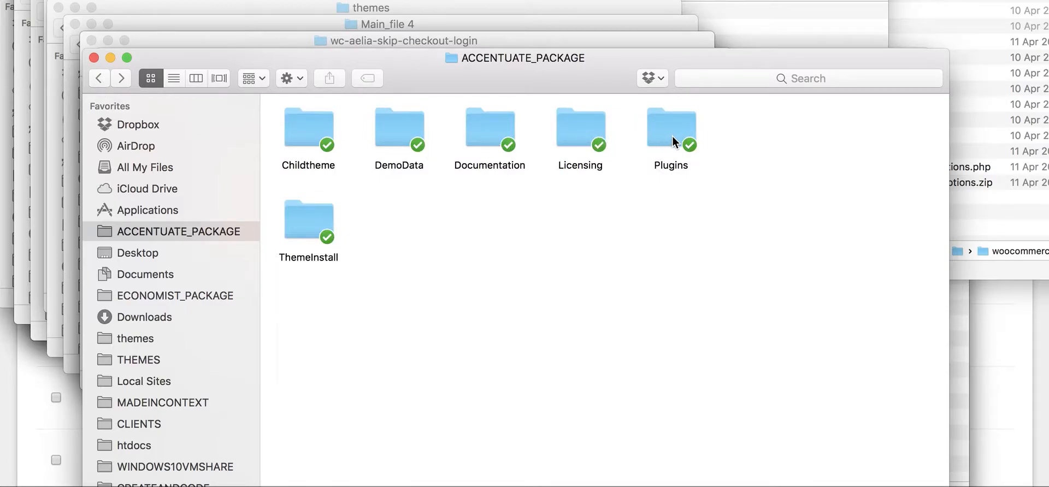
double_click(310, 221)
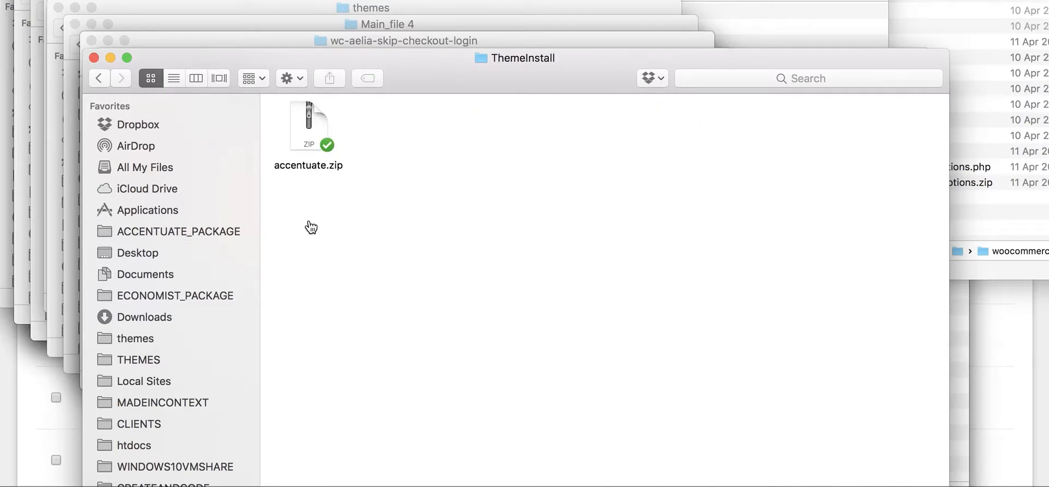
Step: Switch to Chrome, return to the WordPress site's tab and open its admin dashboard
key(super+Tab)
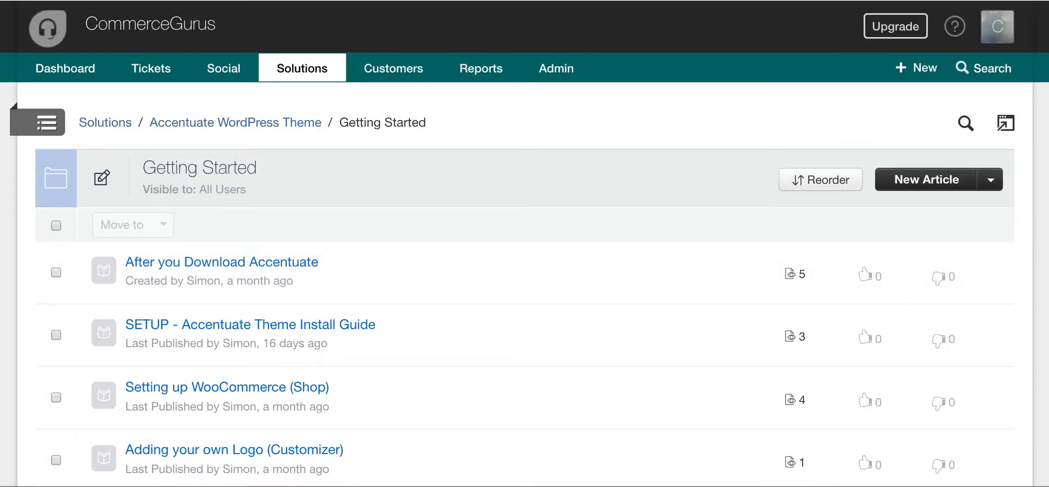
click(131, 0)
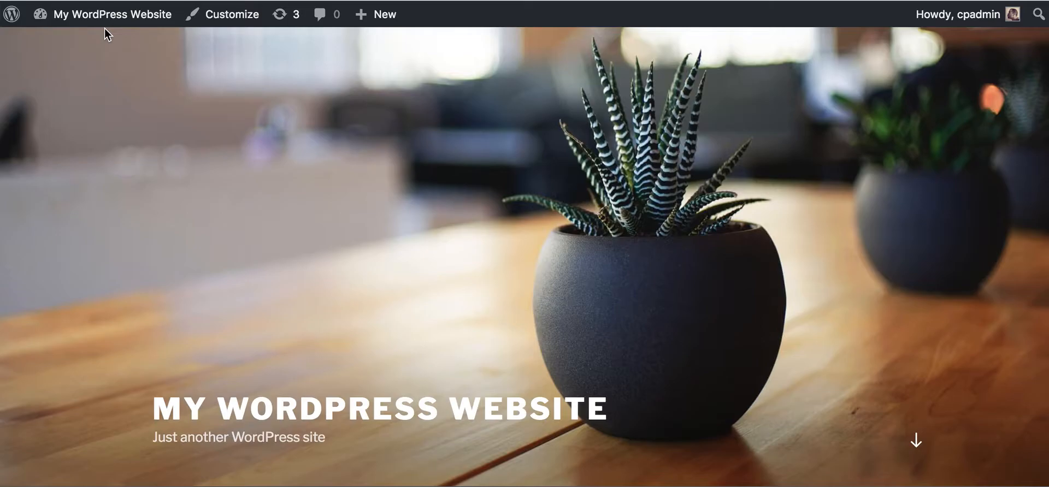
mouse_move(107, 25)
click(93, 43)
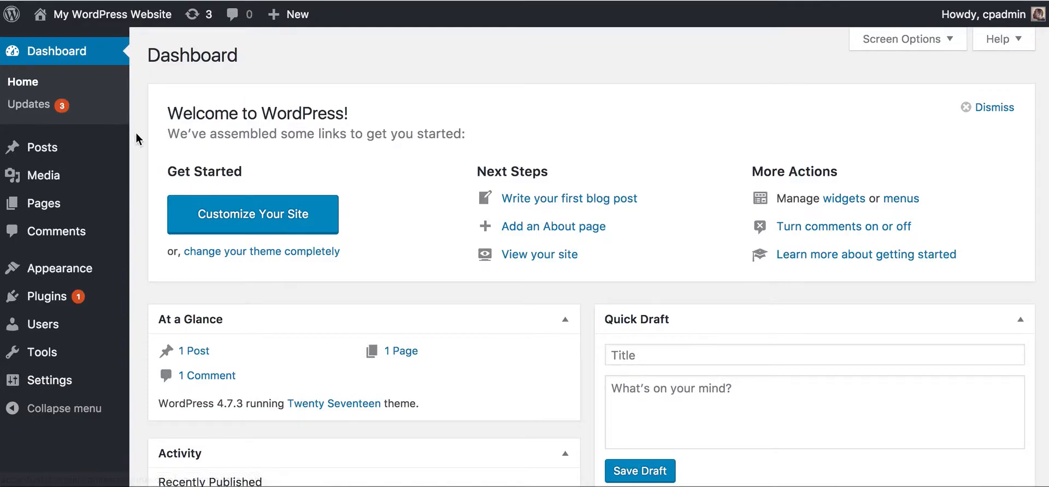
Step: Go to the site's Themes page and open the Add Themes page
mouse_move(83, 266)
click(157, 270)
click(311, 53)
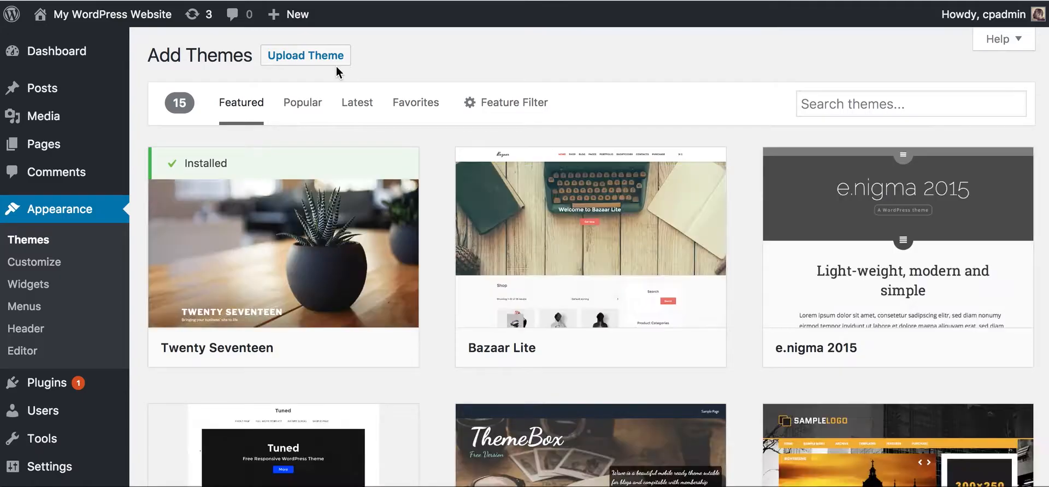
Step: Upload accentuate.zip from the ThemeInstall folder of ACCENTUATE_PACKAGE and install it as a theme
click(335, 62)
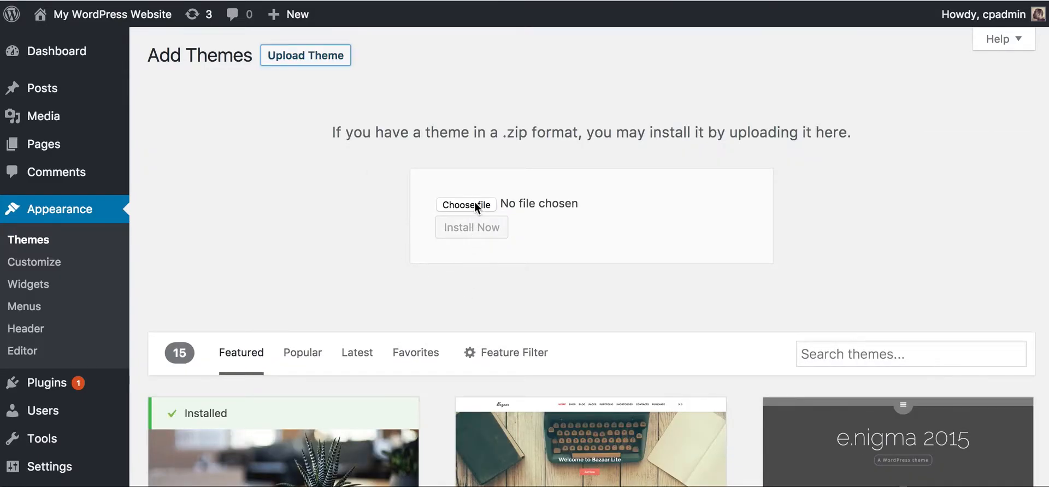
click(473, 204)
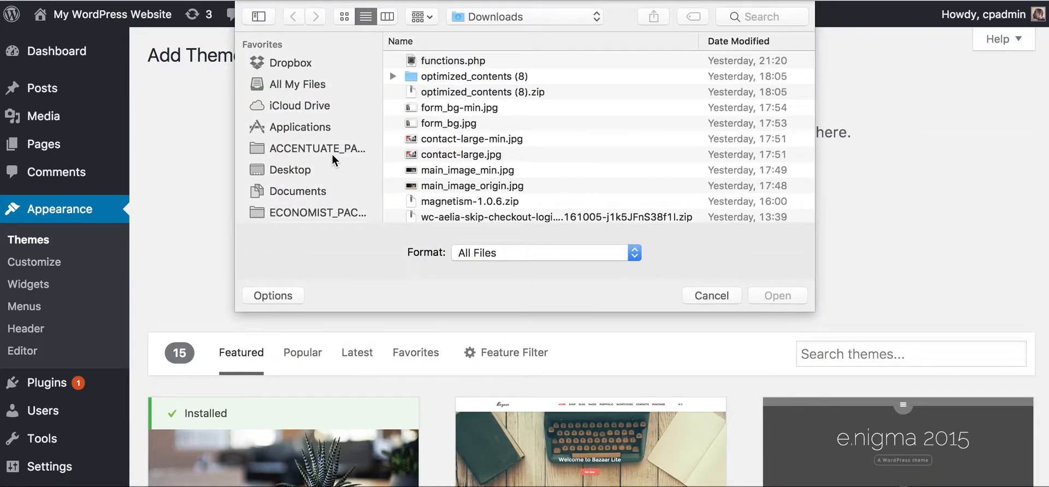
click(332, 152)
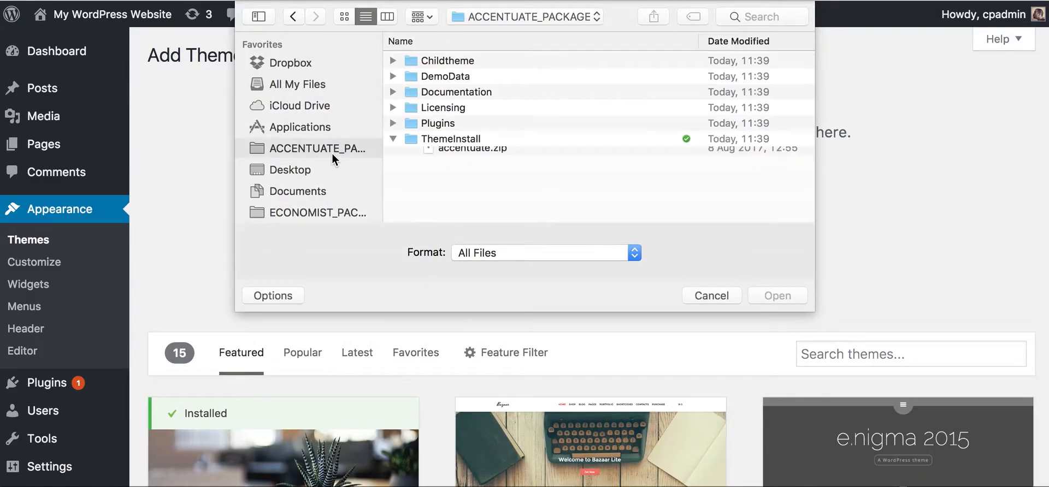
double_click(454, 137)
click(457, 62)
double_click(458, 61)
click(468, 229)
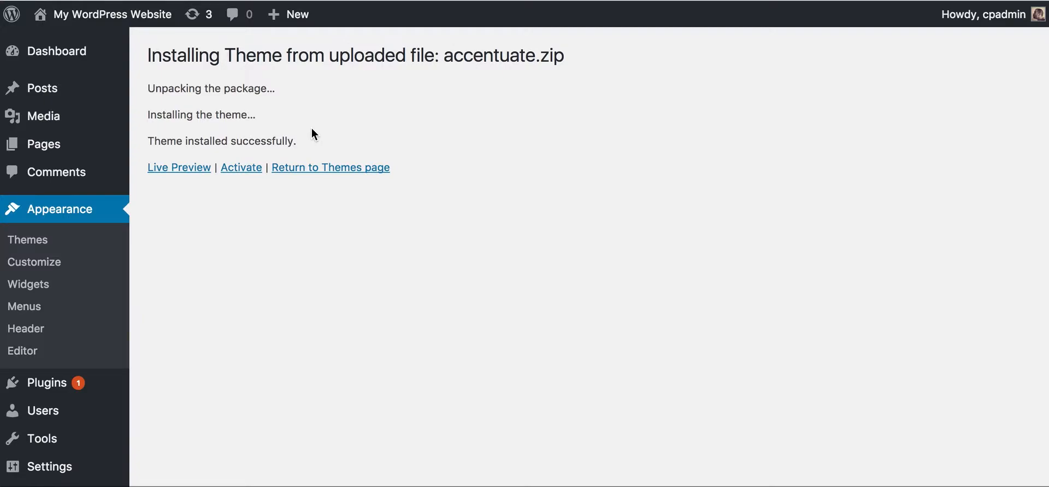
Step: Switch to Finder, show the ThemeInstall folder as a list to check the size of accentuate.zip, and return to Chrome
key(super+Tab)
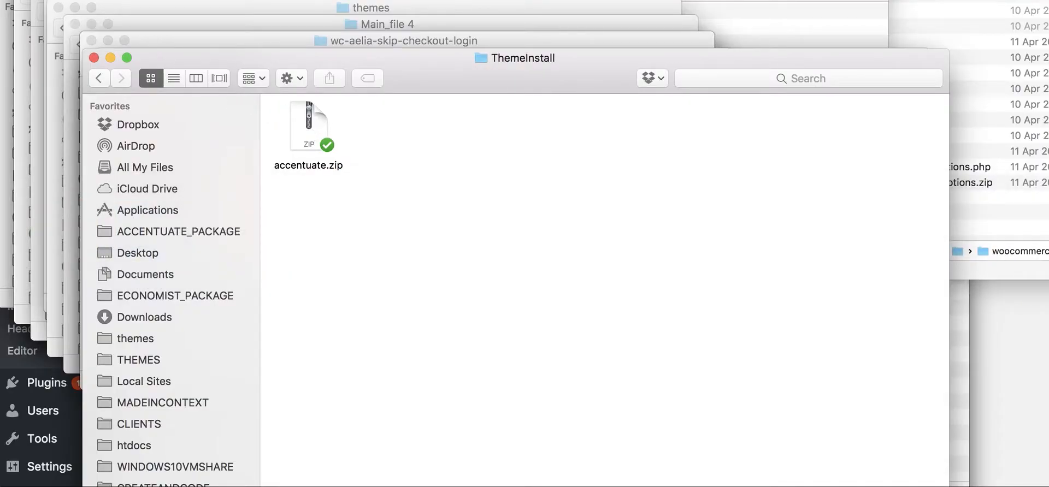
click(165, 0)
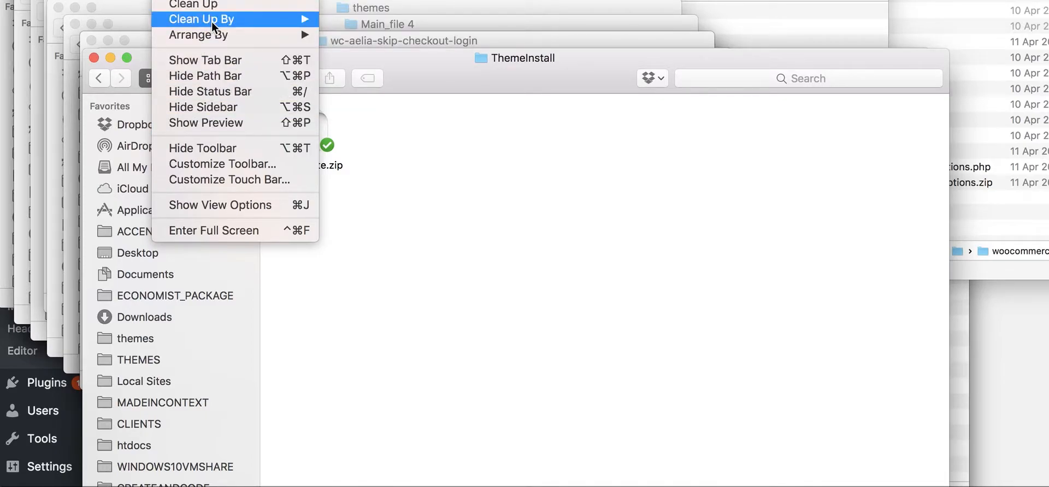
click(210, 0)
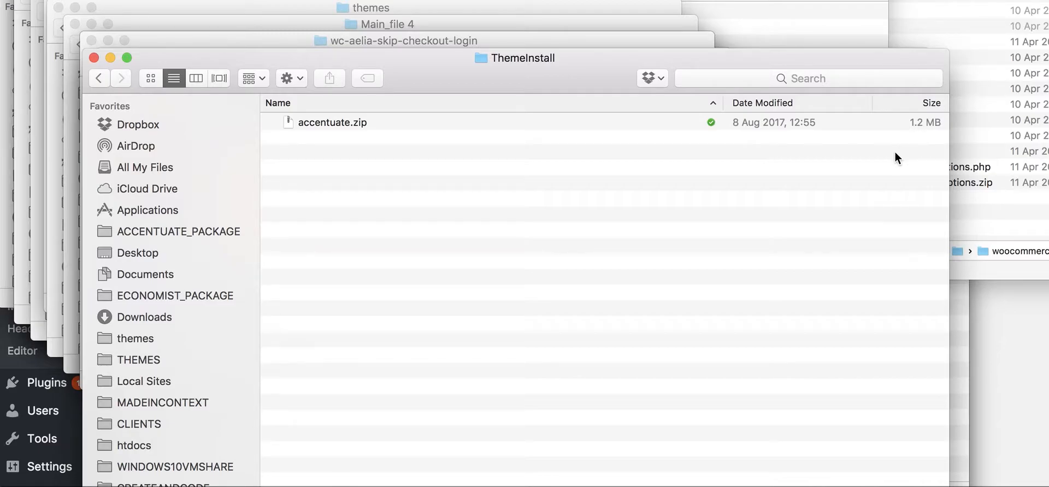
key(super+Tab)
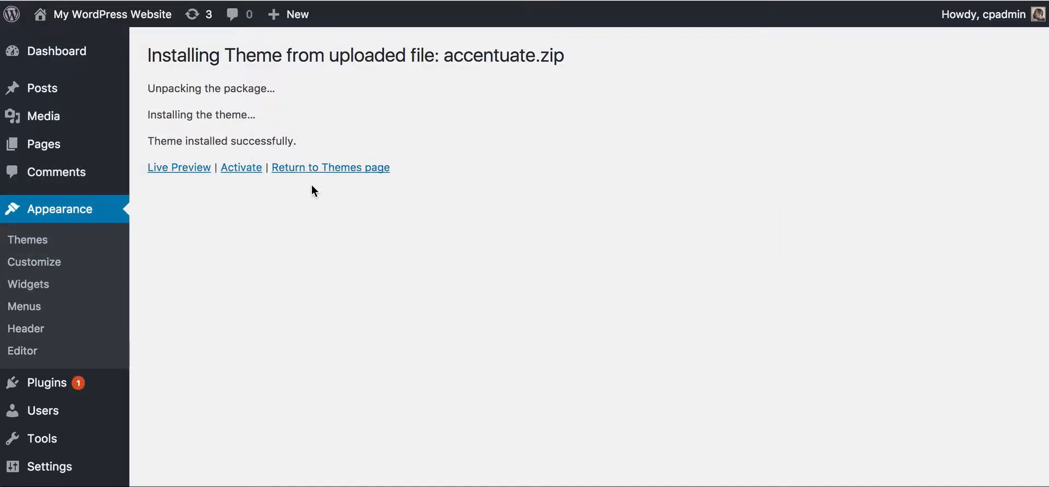
Step: Activate the Accentuate theme and look over the Themes page
click(255, 171)
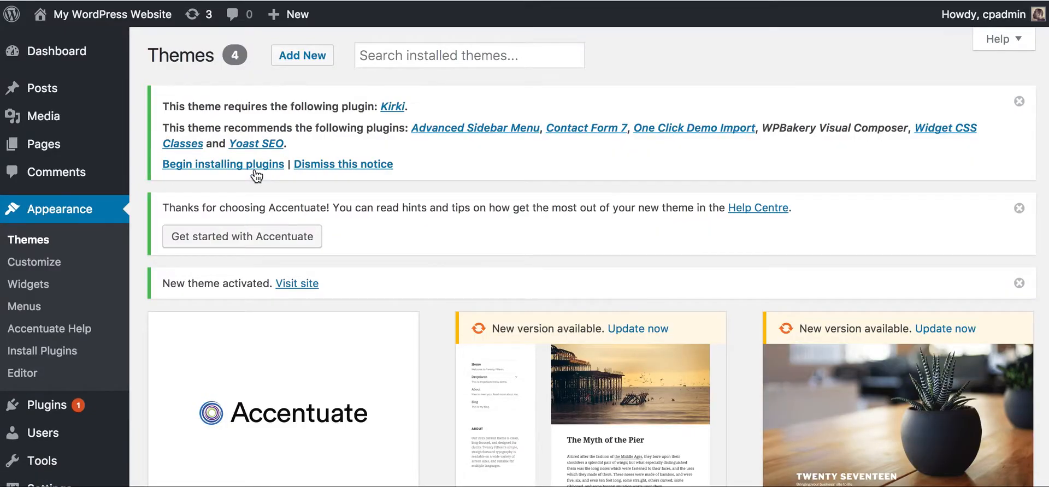
scroll(486, 207, down, 3)
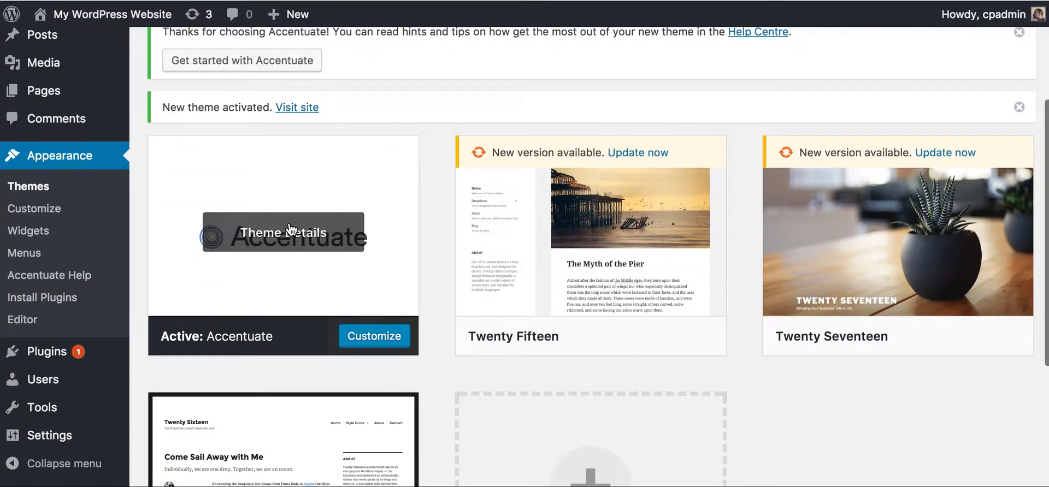
scroll(346, 183, up, 3)
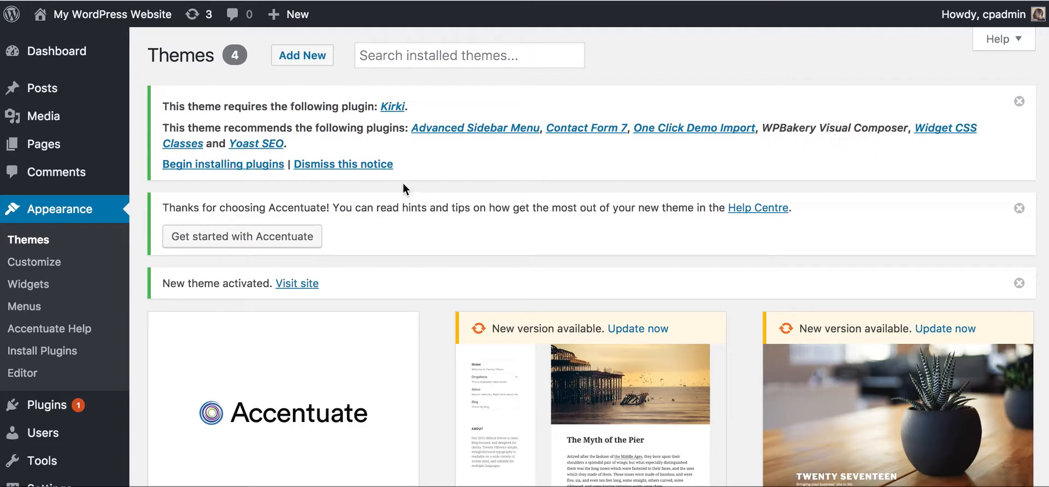
Step: Open the theme's plugin installer and bulk-install all the required and recommended plugins
click(253, 166)
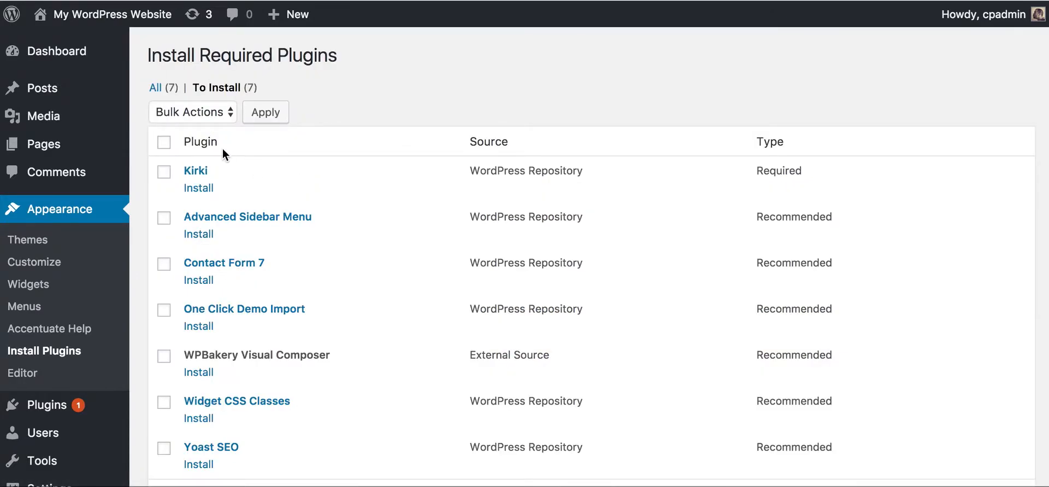
click(164, 144)
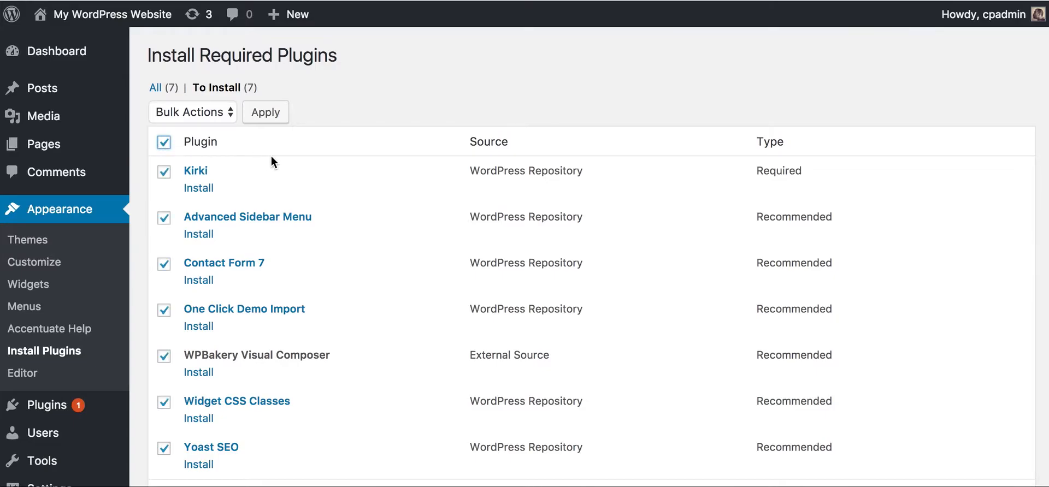
scroll(271, 158, down, 2)
scroll(271, 156, up, 2)
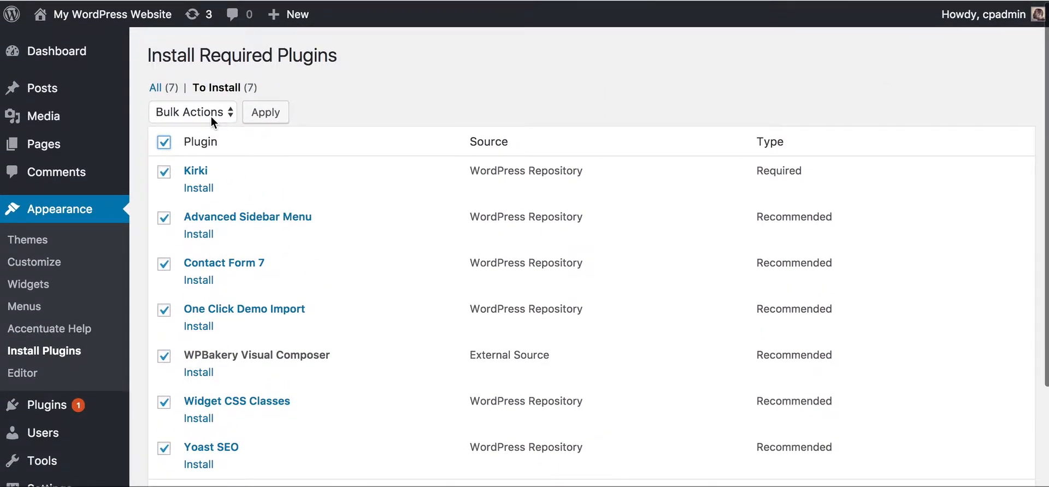
click(211, 117)
click(201, 126)
click(270, 115)
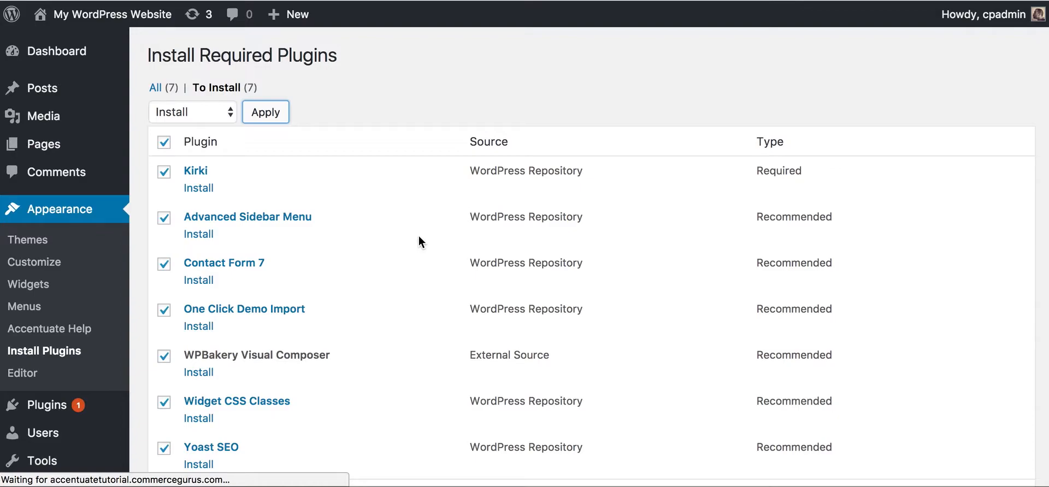
scroll(419, 237, down, 3)
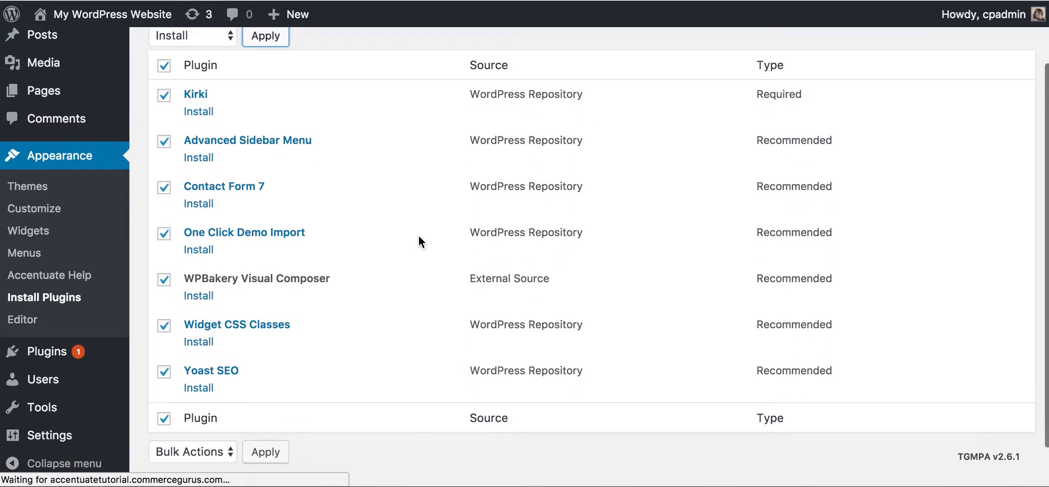
scroll(418, 240, up, 2)
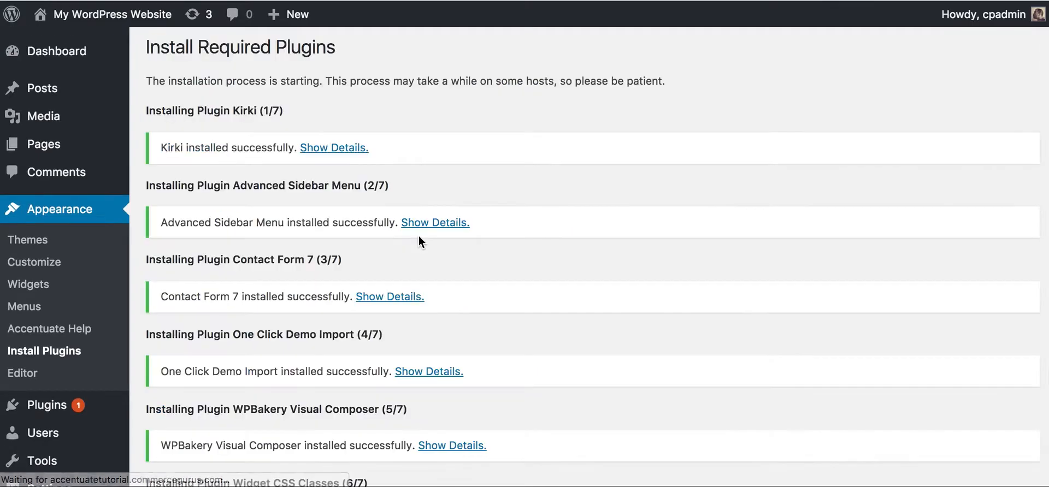
scroll(456, 272, down, 6)
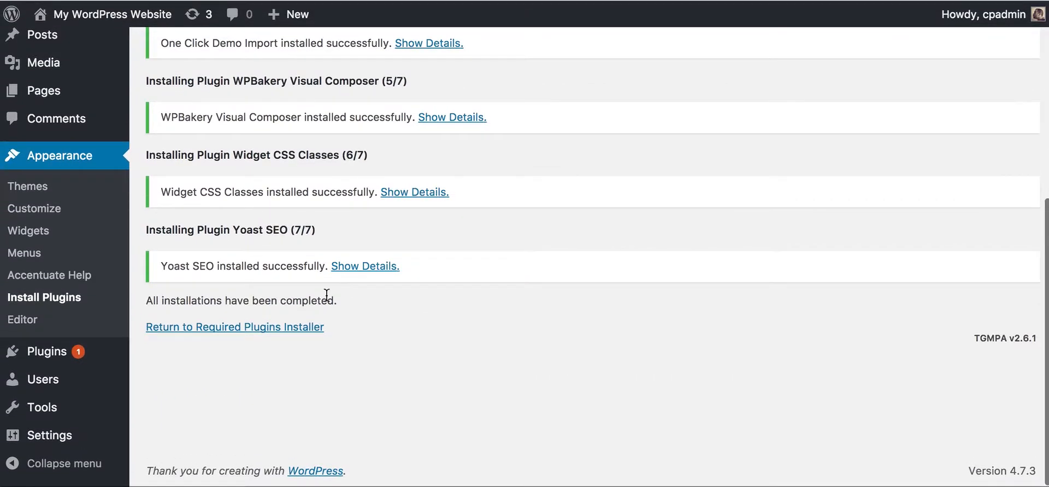
Step: Return to the Required Plugins Installer and bulk-activate all the listed plugins
click(300, 328)
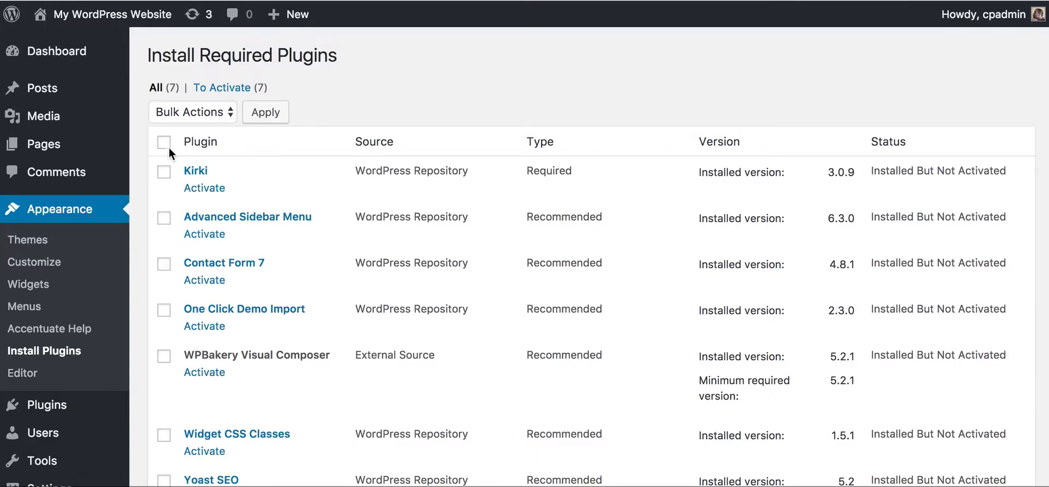
click(167, 145)
click(193, 114)
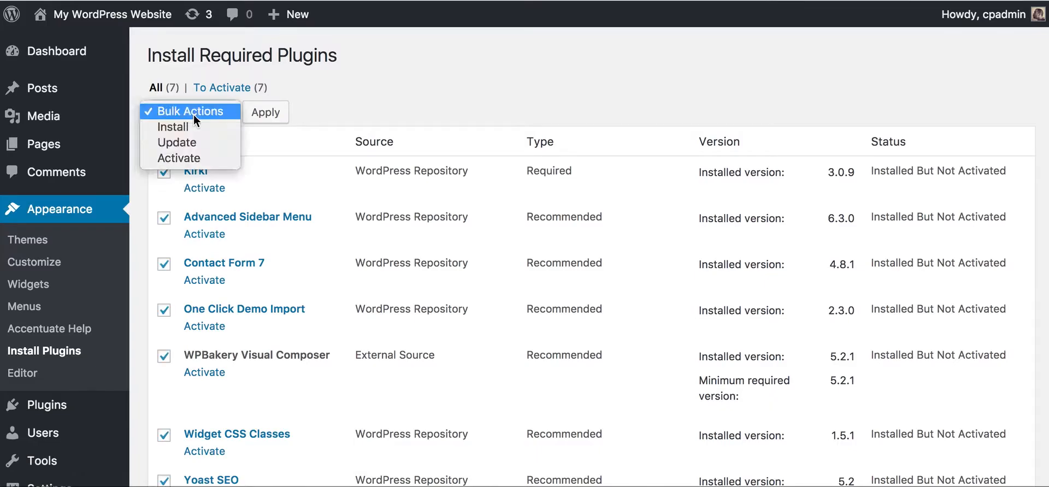
click(197, 157)
click(257, 114)
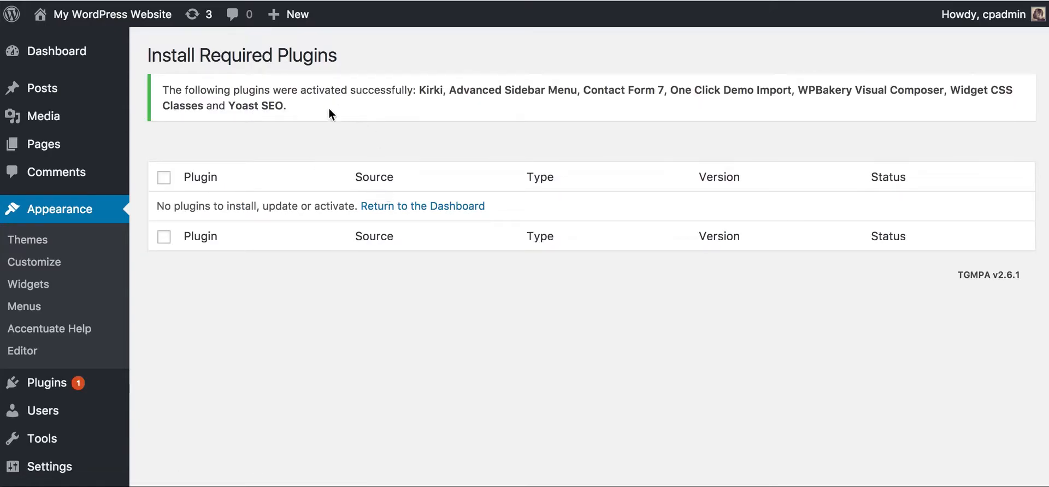
Step: Return to the dashboard and look over the Visual Composer welcome page and its settings entries
click(431, 207)
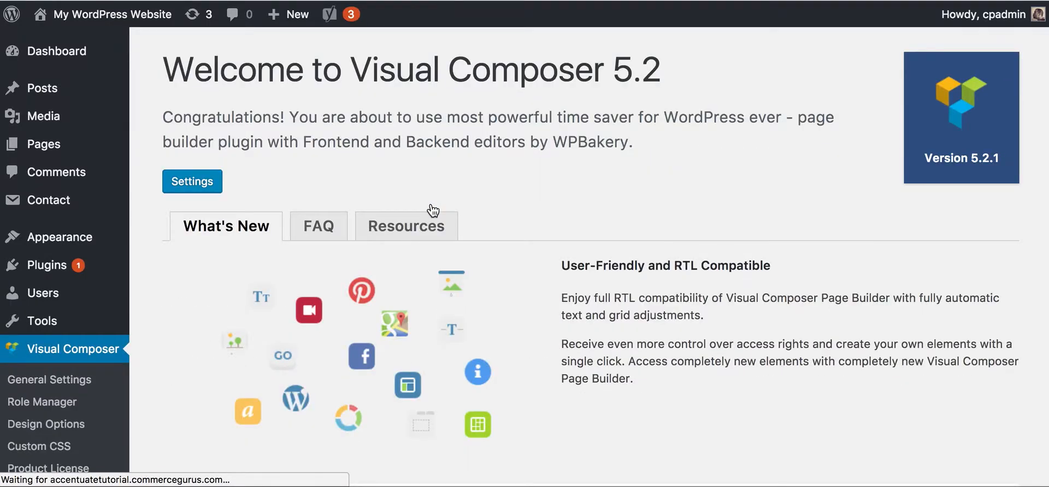
scroll(139, 268, down, 5)
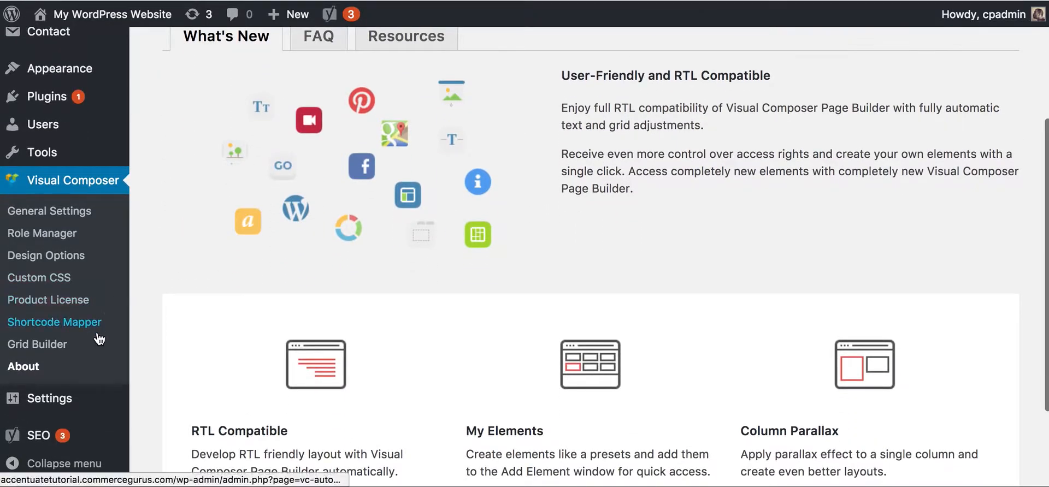
scroll(161, 271, up, 5)
scroll(296, 133, up, 1)
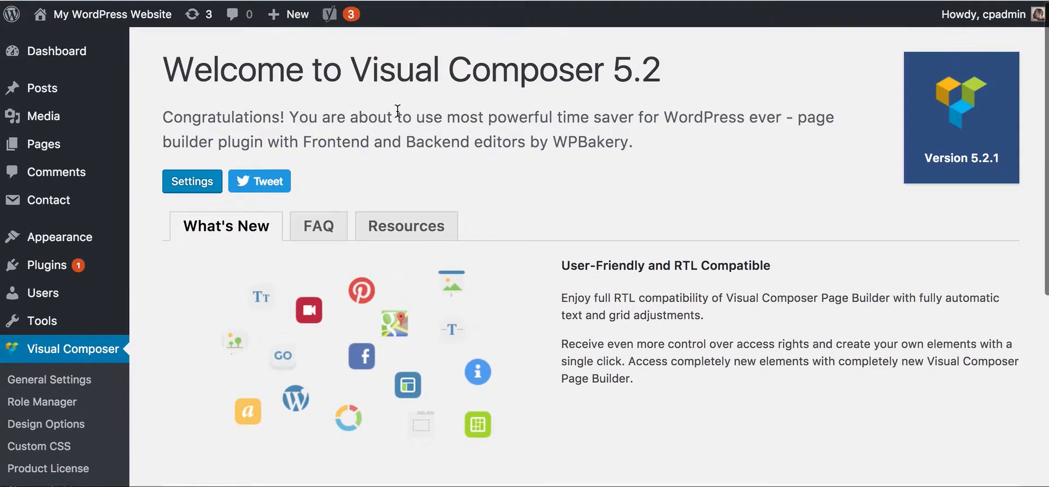
scroll(309, 286, down, 5)
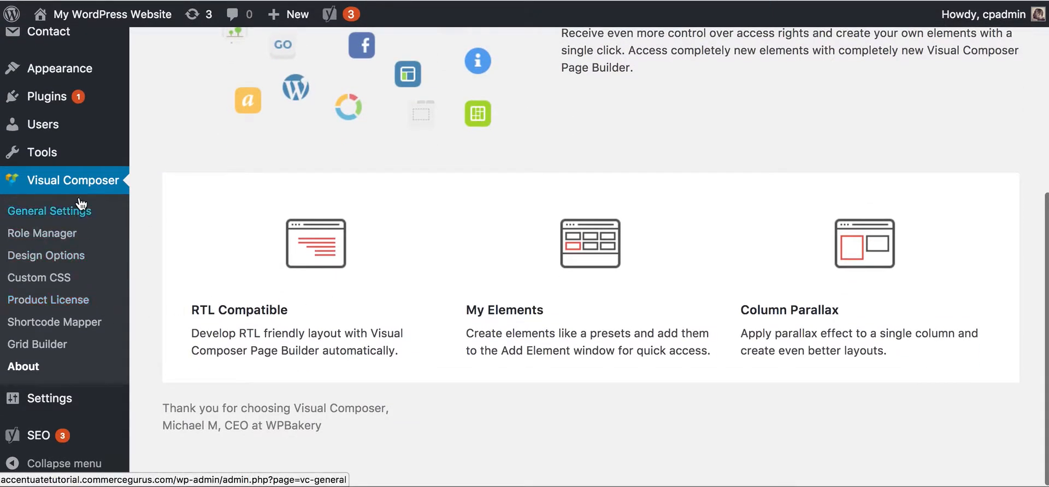
Step: Load the site's front end and look through the News page and the Sample Page in the new theme
click(147, 70)
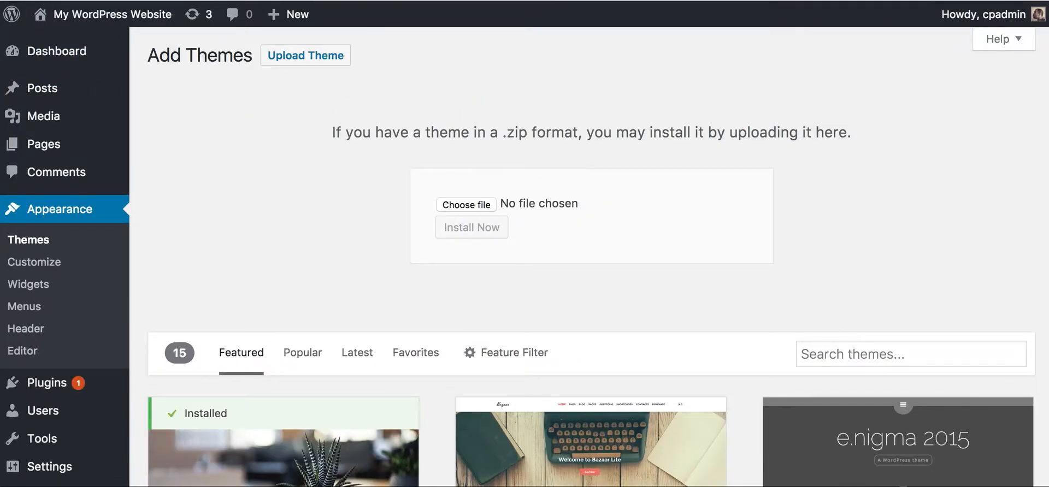
key(Return)
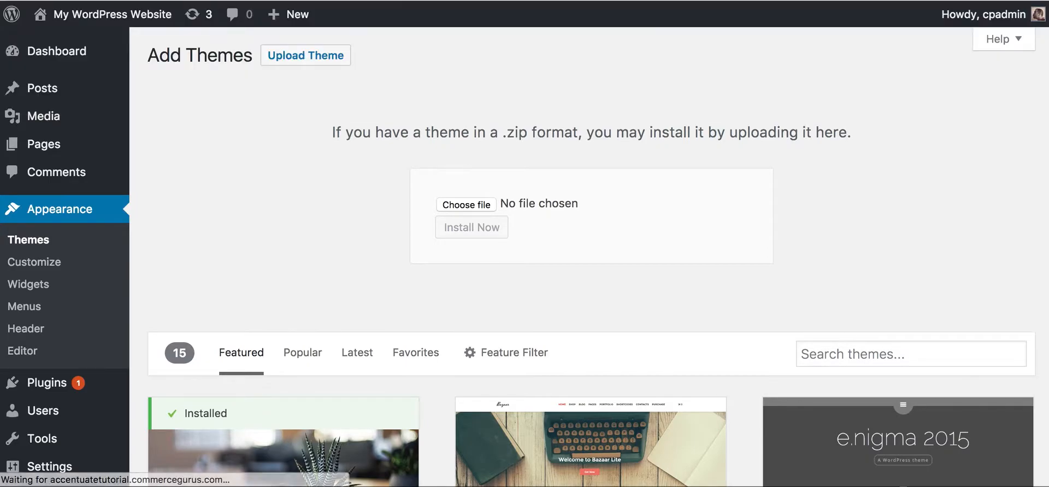
scroll(236, 277, down, 3)
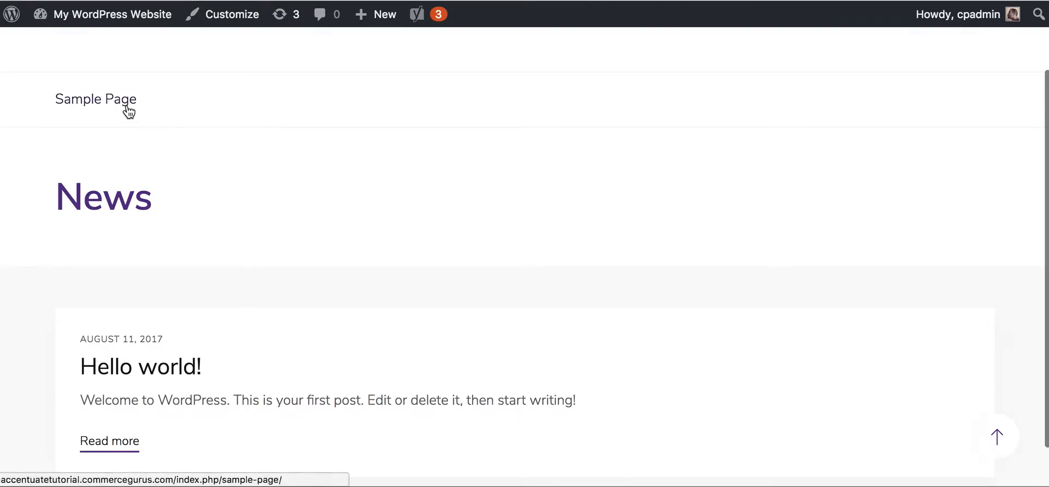
click(130, 112)
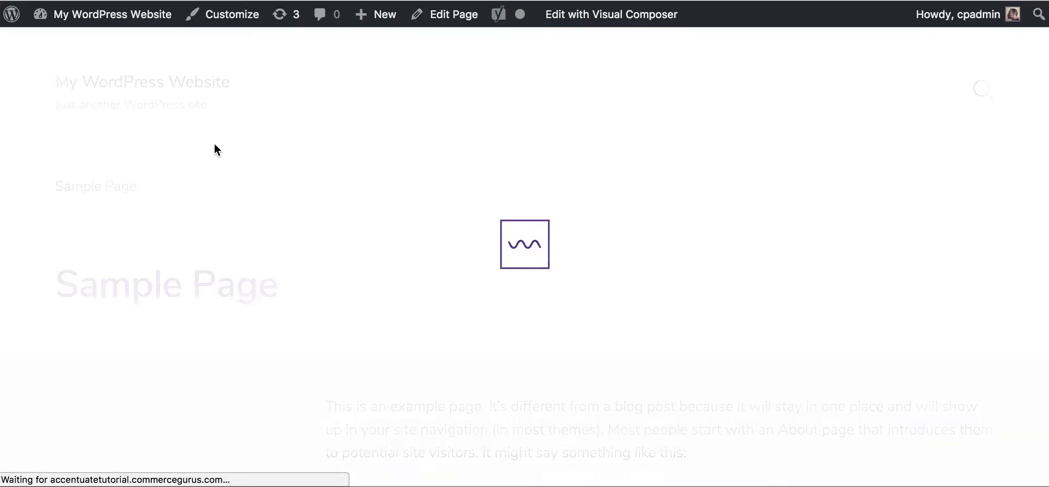
scroll(217, 228, down, 5)
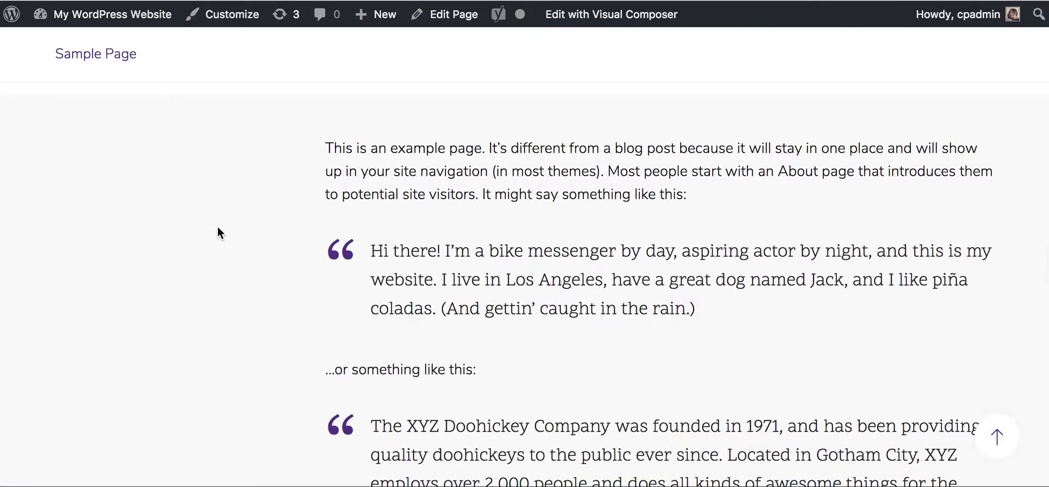
scroll(217, 227, down, 3)
scroll(217, 227, up, 10)
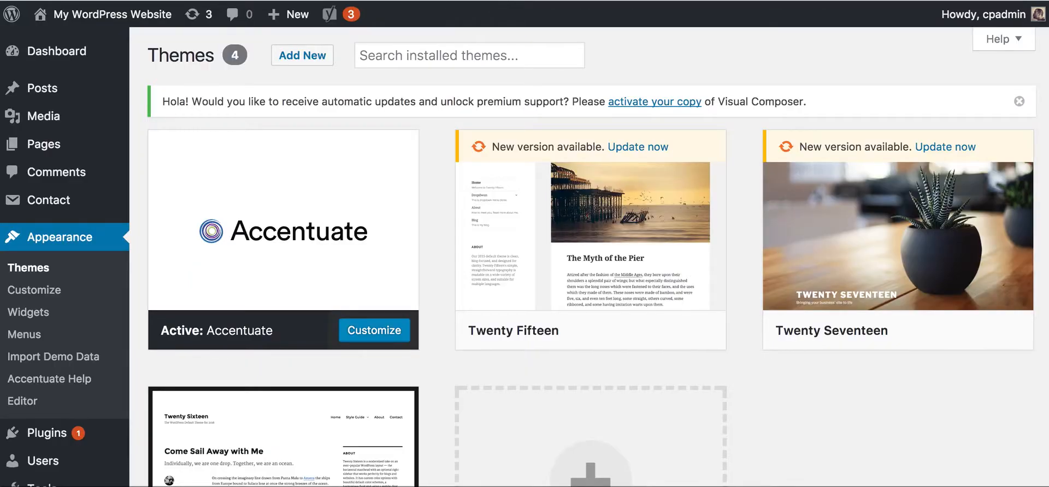
Step: Go back to the site's Themes page, open the One Click Demo Import page and read through its import notes
scroll(298, 200, down, 2)
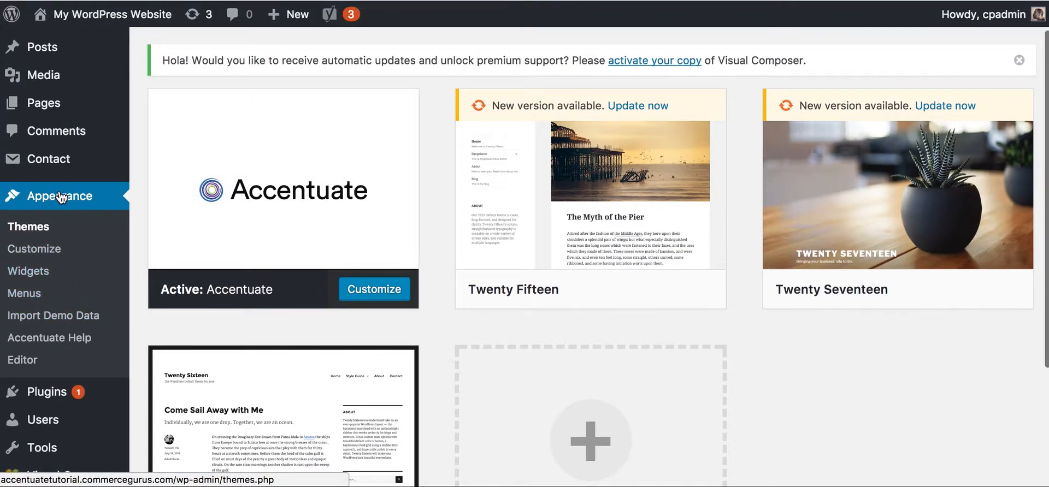
click(75, 326)
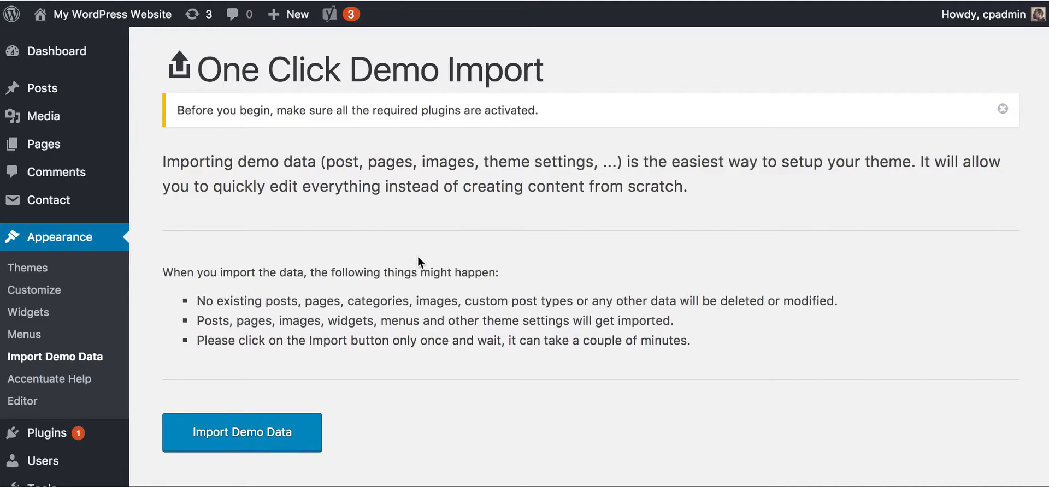
scroll(418, 261, down, 5)
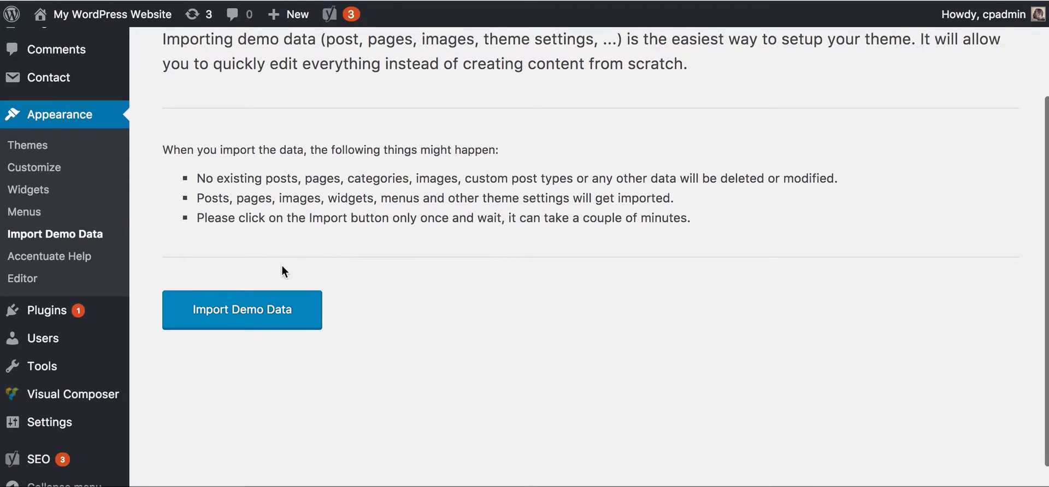
scroll(282, 267, down, 1)
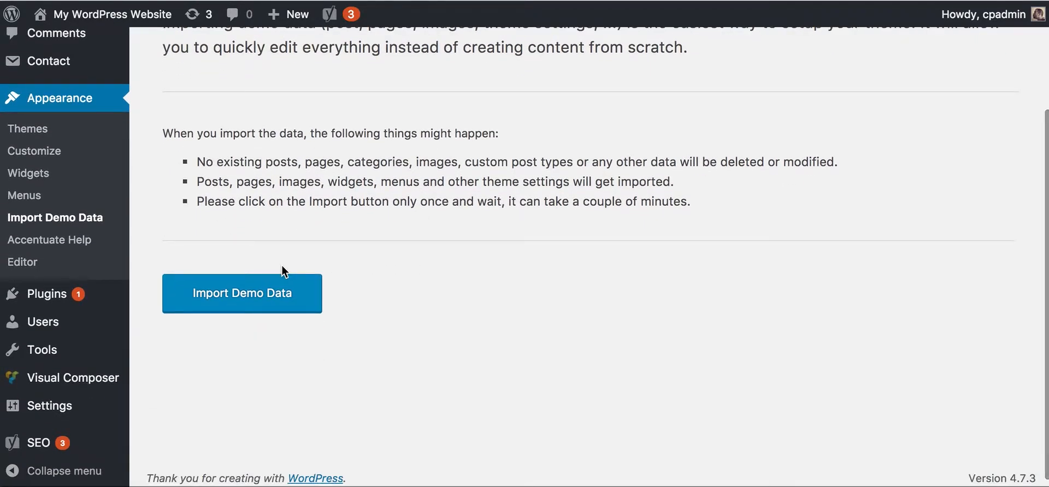
Step: Import the theme's demo data and read through the completion message on the One Click Demo Import page
scroll(282, 270, up, 4)
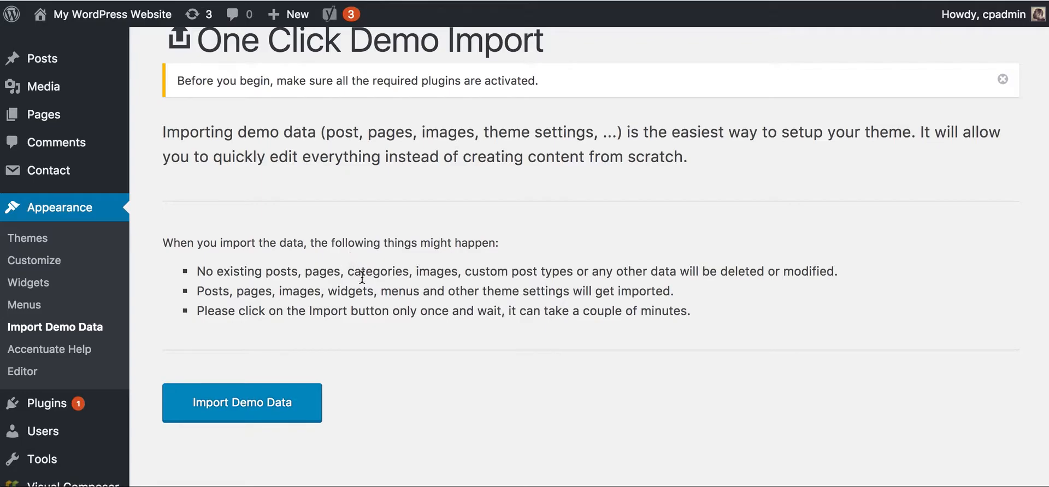
click(261, 418)
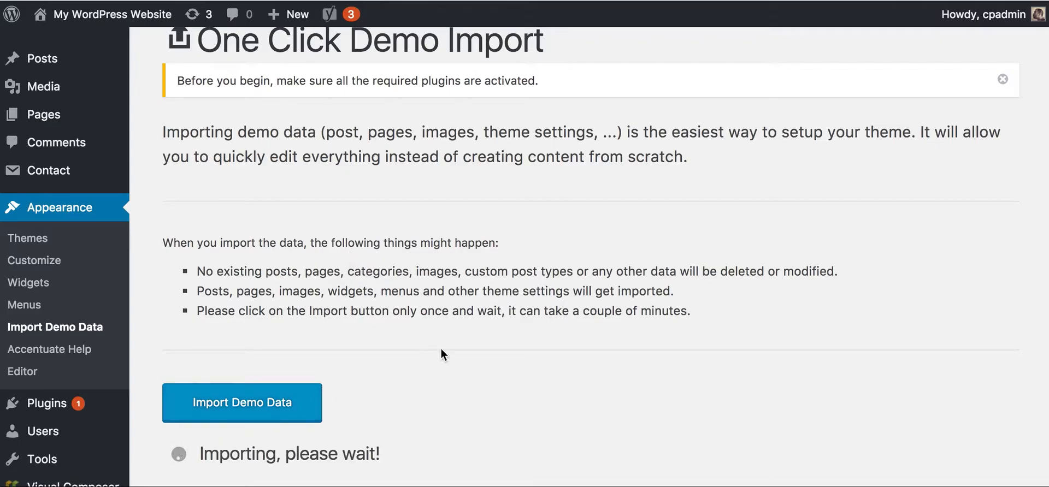
scroll(451, 348, down, 3)
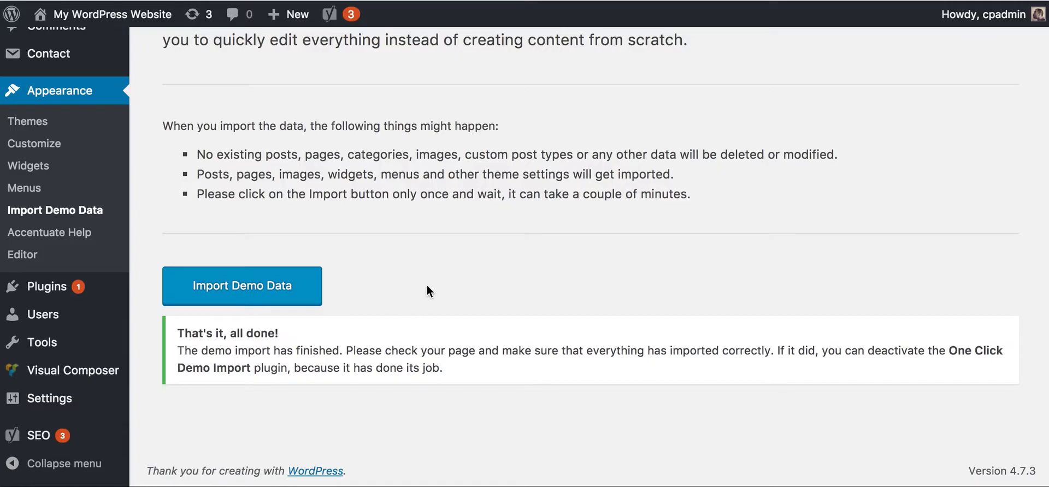
scroll(428, 286, up, 1)
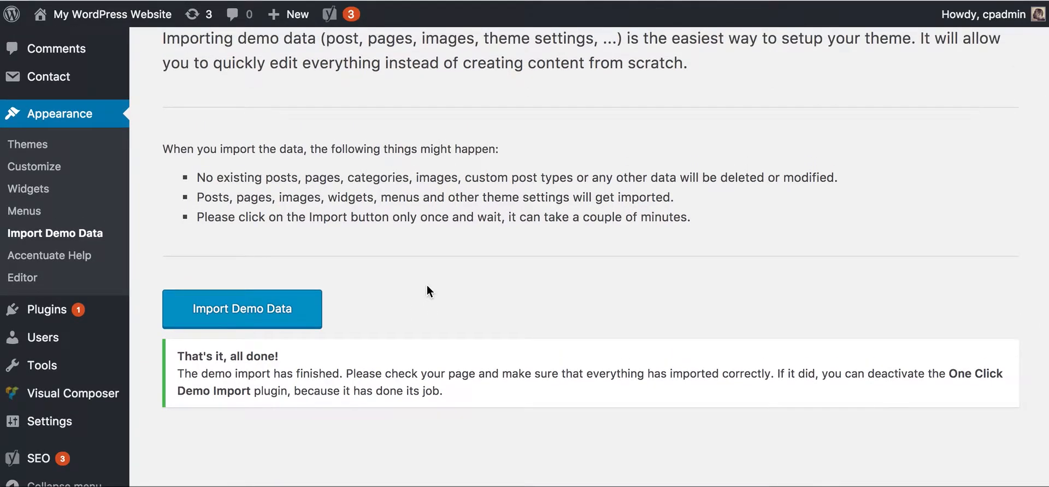
scroll(428, 290, up, 3)
scroll(427, 286, down, 1)
scroll(416, 328, up, 1)
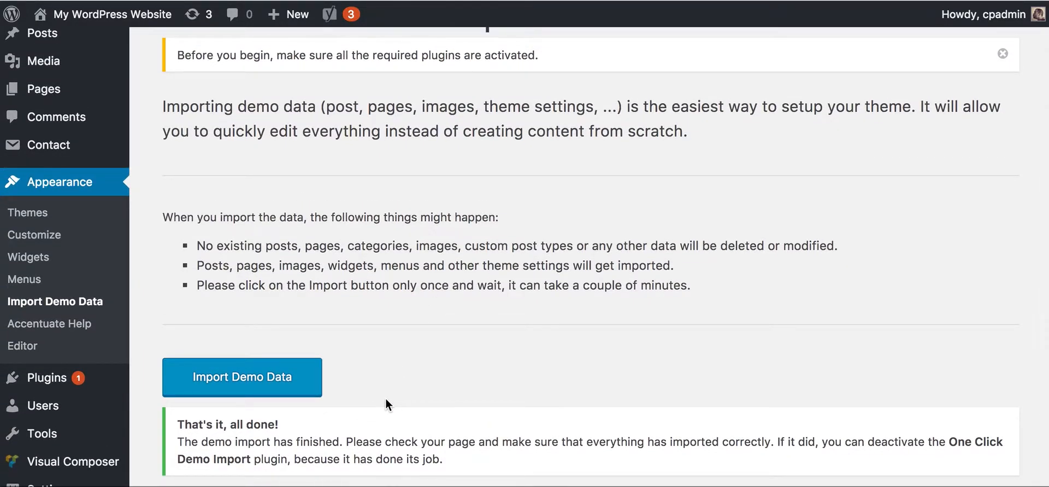
scroll(386, 403, down, 2)
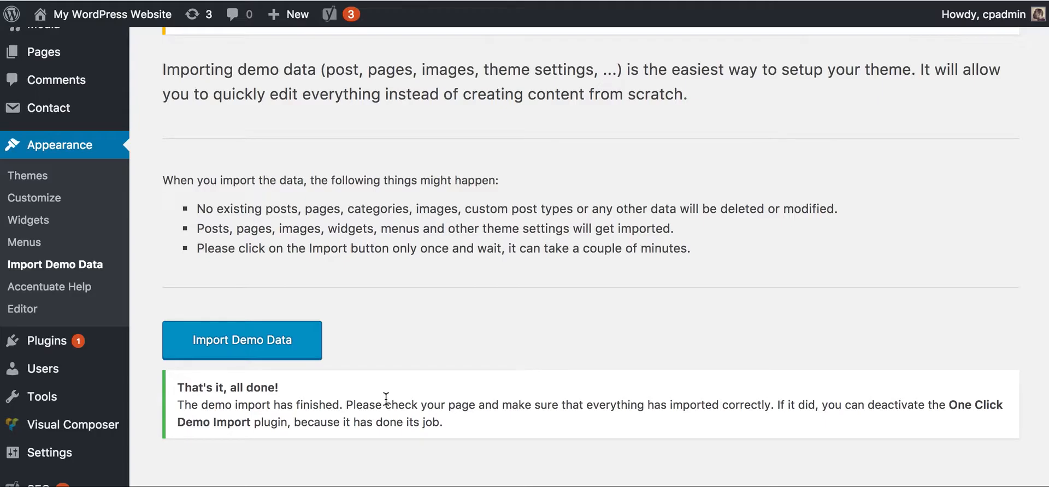
scroll(386, 400, down, 2)
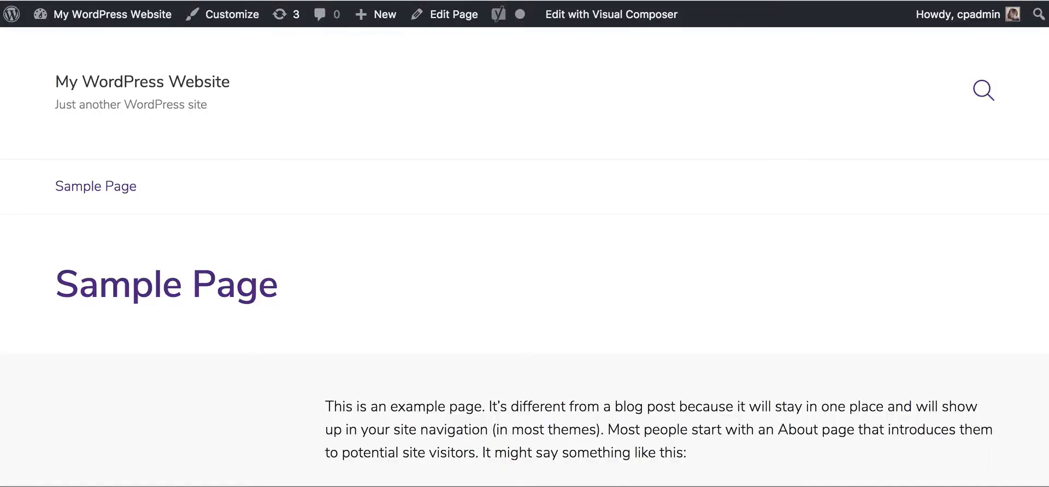
Step: Reload the site's front end at its root address and look through the imported navigation menu and News posts
key(BackSpace)
key(Return)
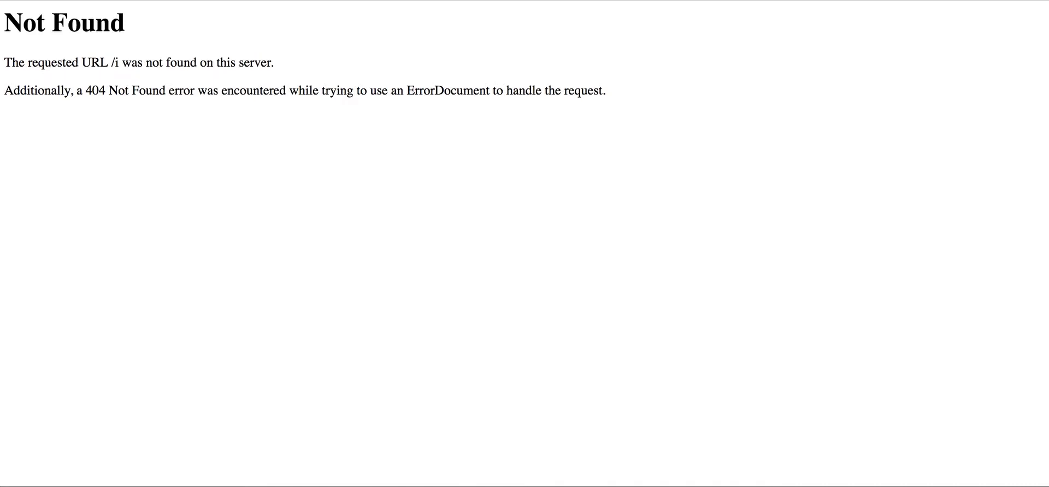
key(BackSpace)
key(Return)
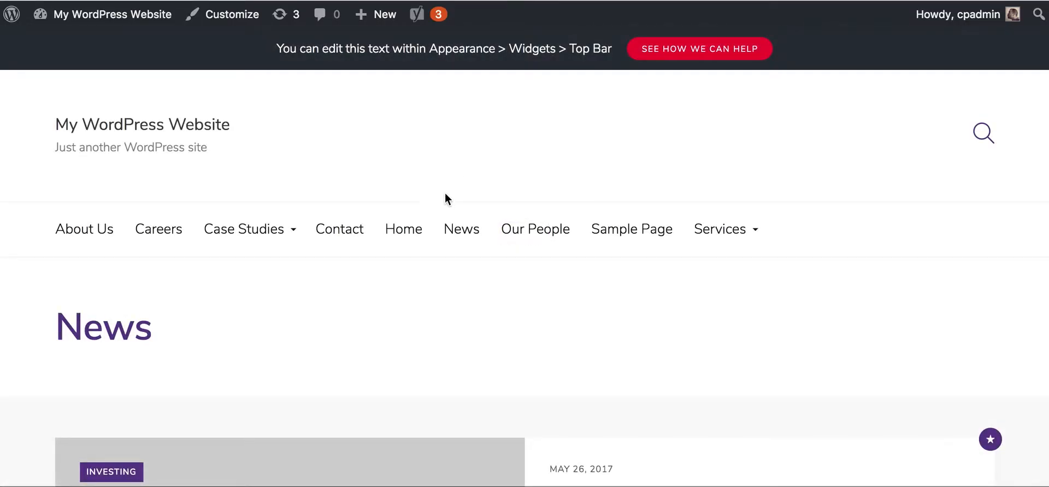
scroll(441, 224, down, 10)
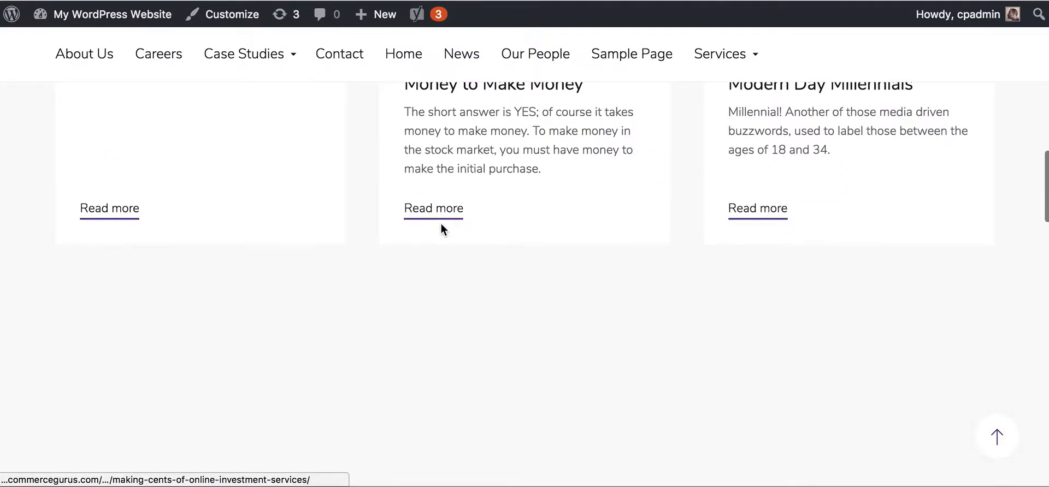
scroll(441, 228, up, 15)
mouse_move(193, 234)
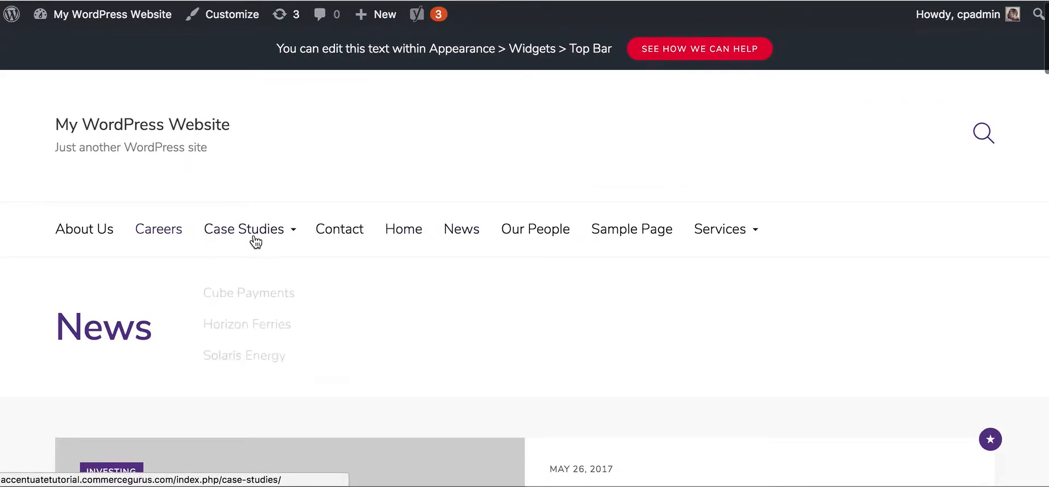
scroll(360, 260, down, 7)
scroll(356, 258, down, 15)
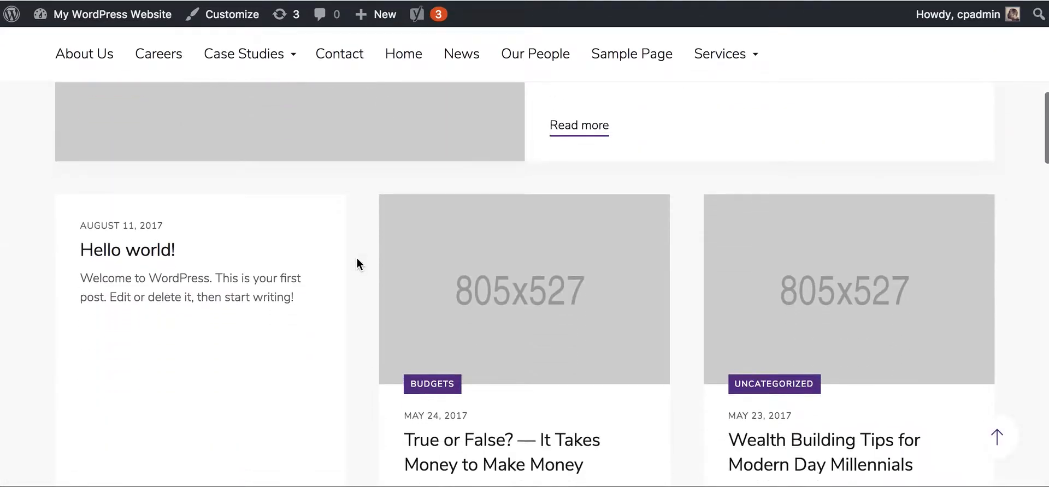
scroll(356, 264, down, 5)
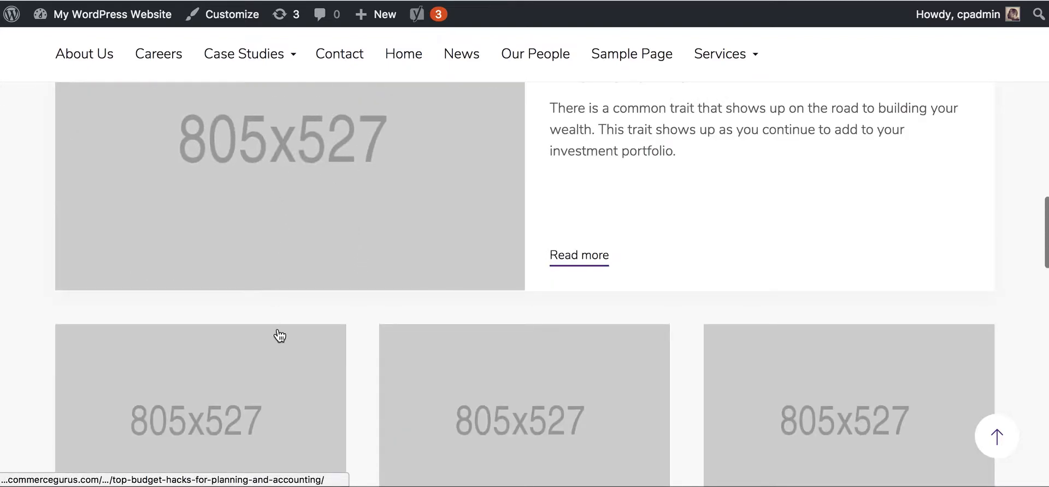
scroll(277, 335, down, 3)
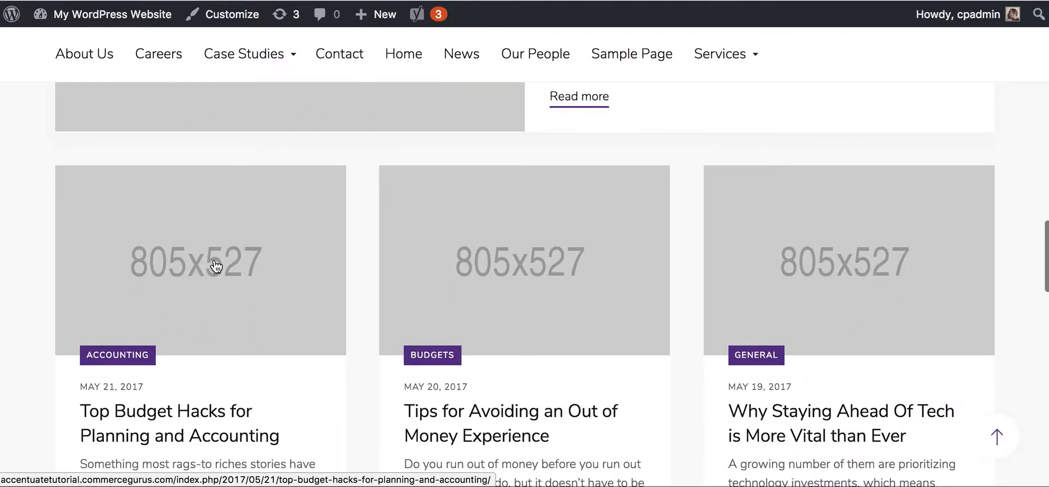
Step: Open the post "Top Budget Hacks for Planning and Accounting" and look over its layout and sidebar
click(158, 272)
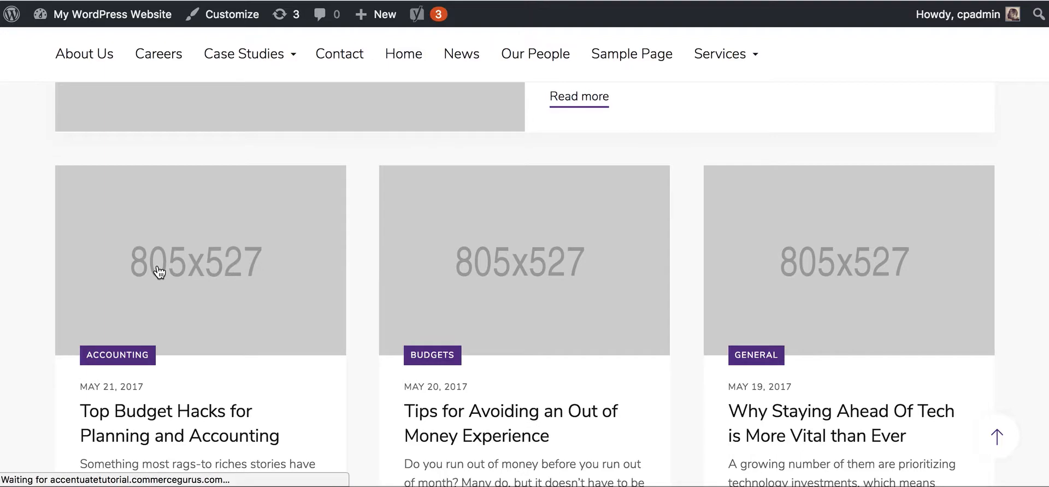
scroll(220, 263, down, 20)
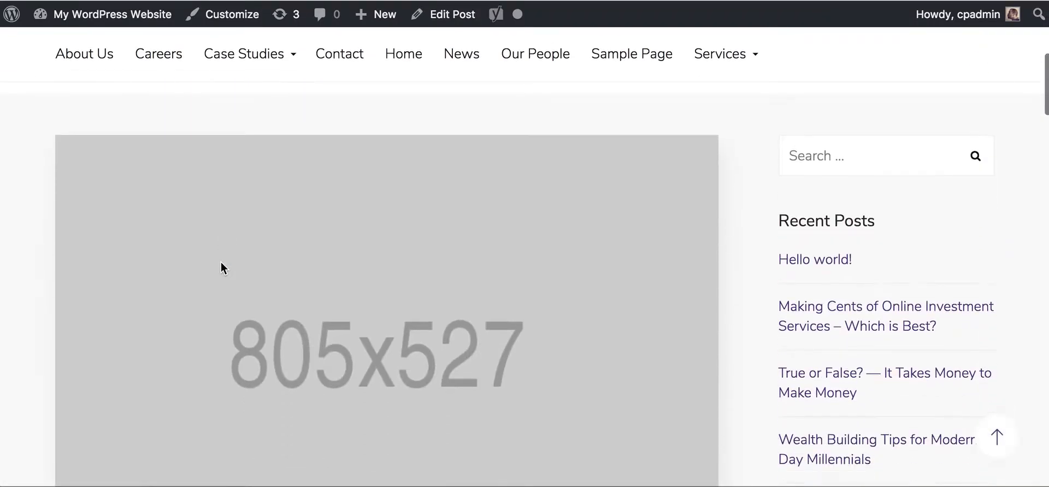
scroll(221, 270, up, 20)
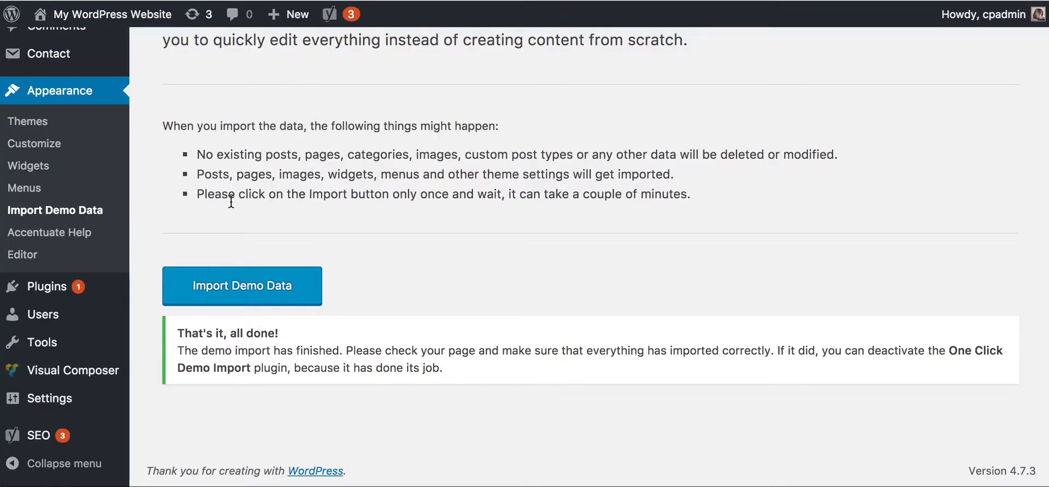
Step: Return to the site's admin area, set the permalink structure to Post name and save the change
mouse_move(53, 402)
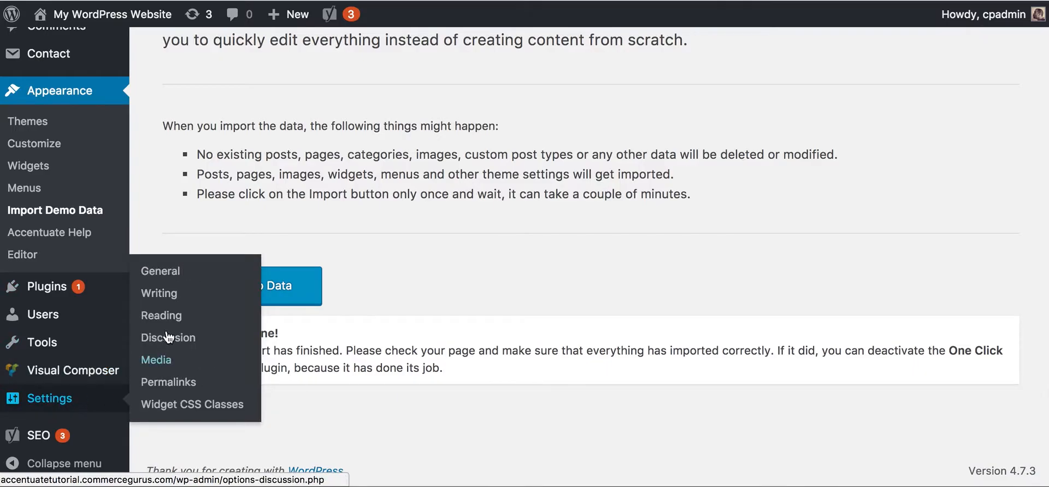
click(148, 388)
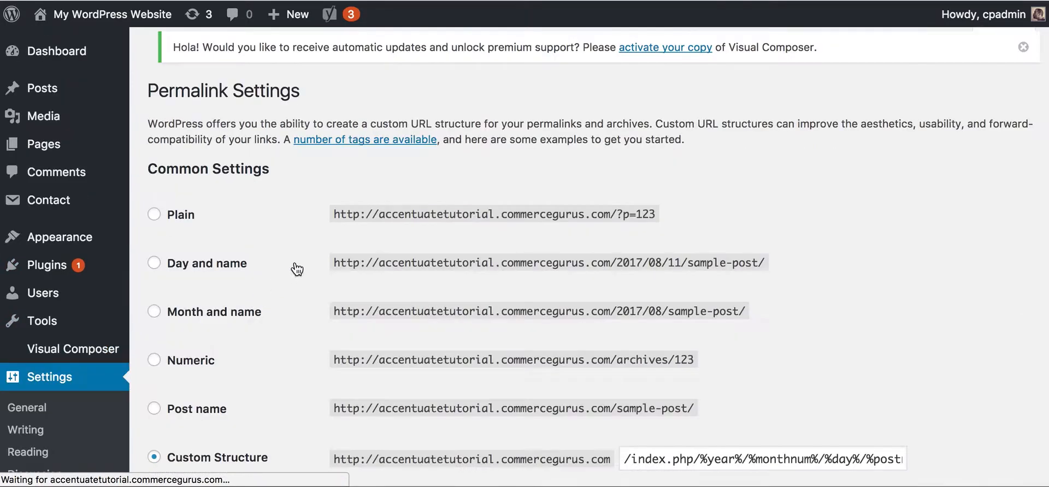
scroll(277, 337, down, 5)
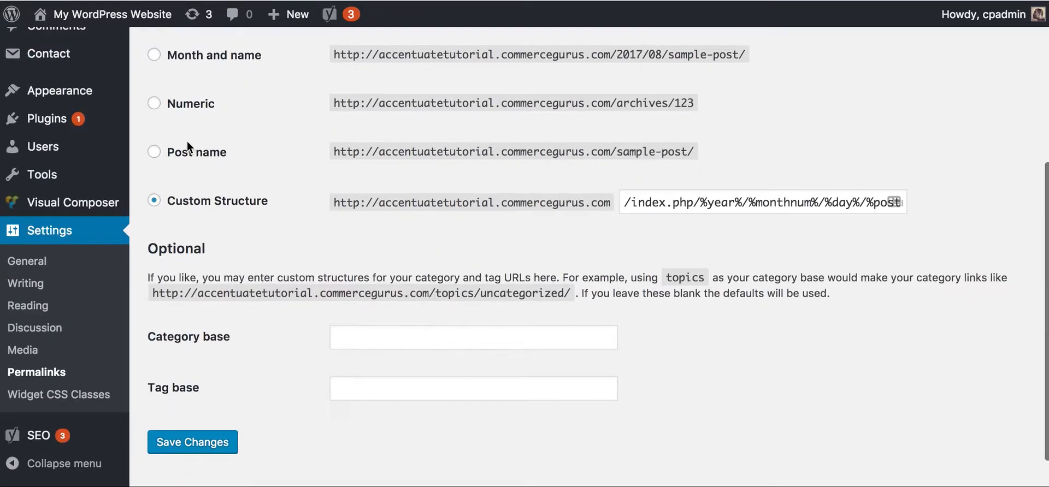
click(178, 155)
click(190, 445)
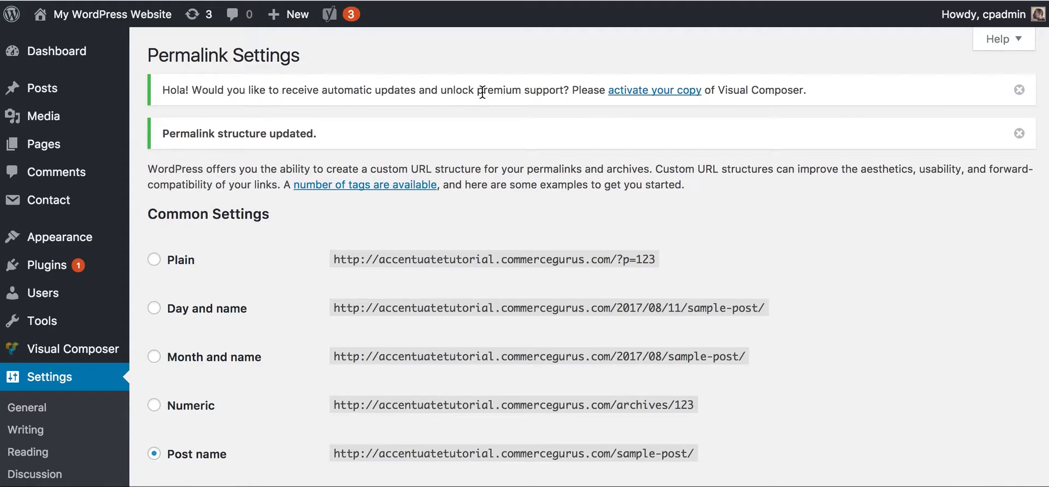
Step: View Visual Composer's license activation option and look over its Design Options, General Settings and Role Manager pages
click(646, 94)
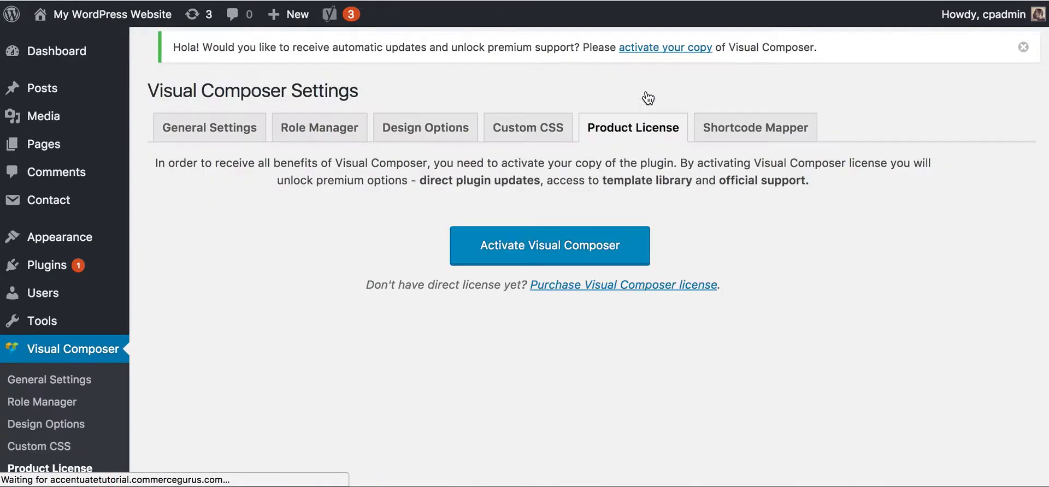
click(515, 258)
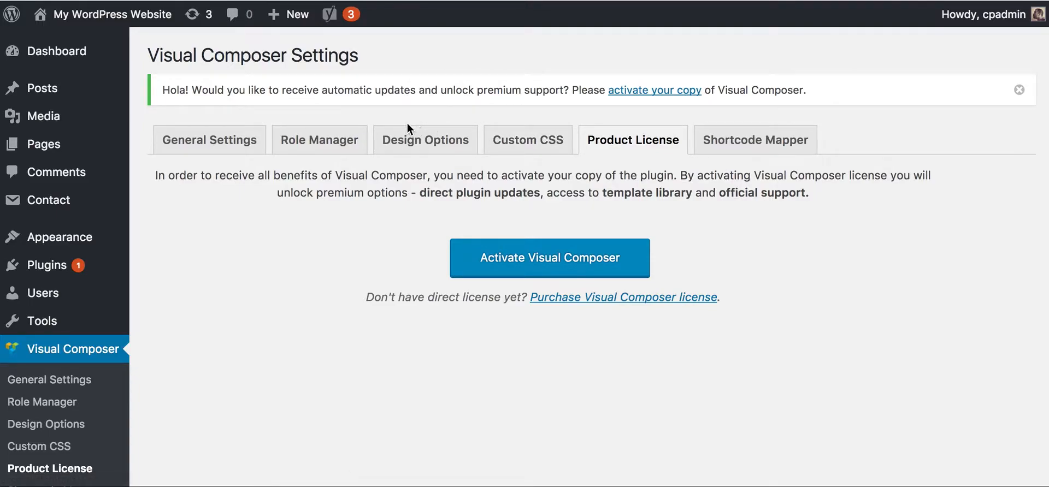
click(395, 137)
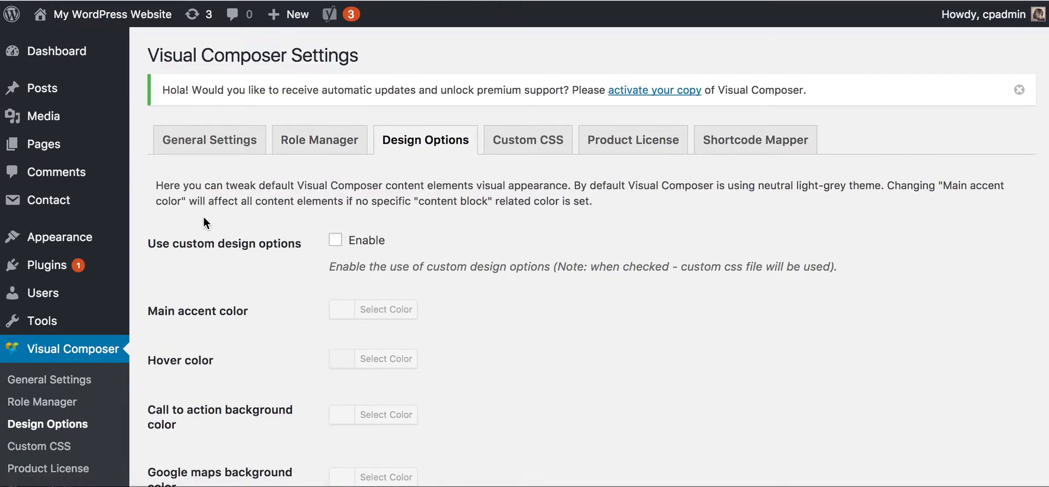
scroll(206, 224, down, 1)
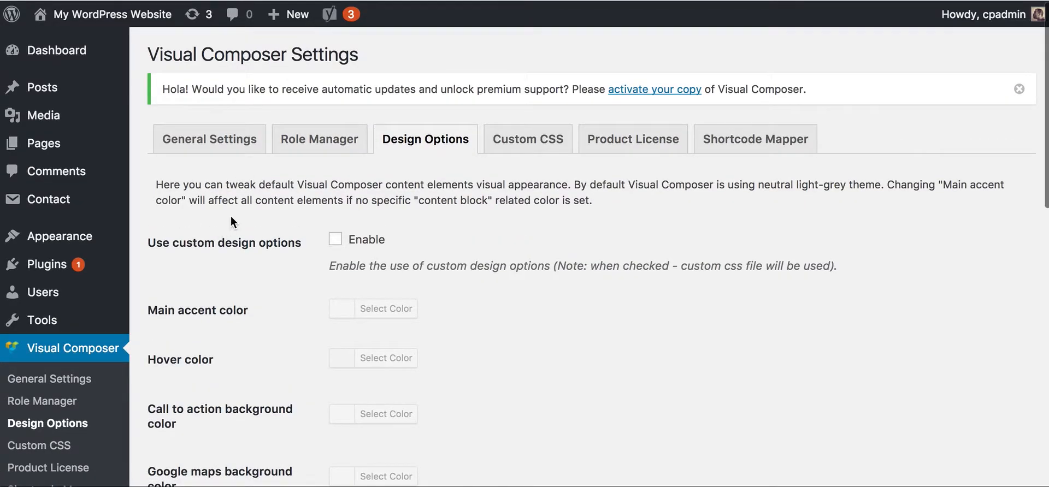
click(227, 149)
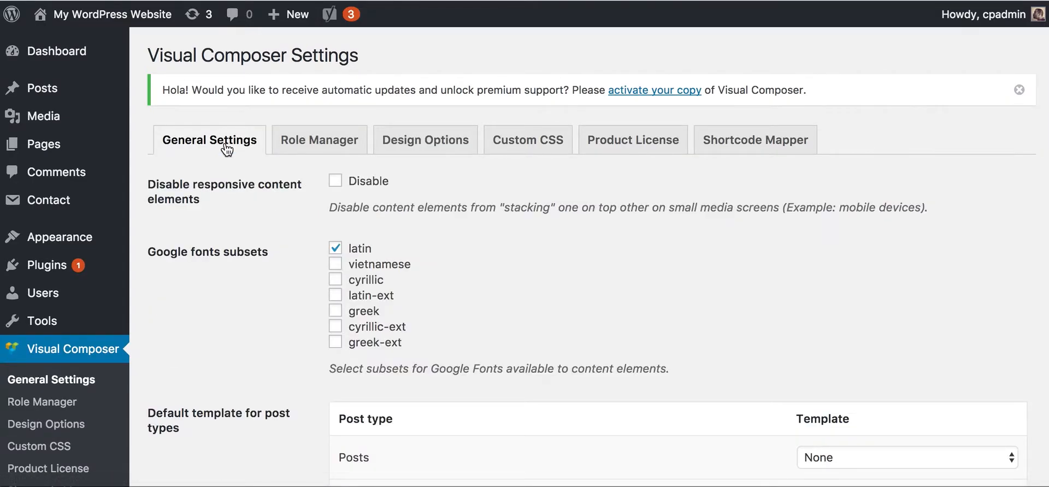
click(283, 146)
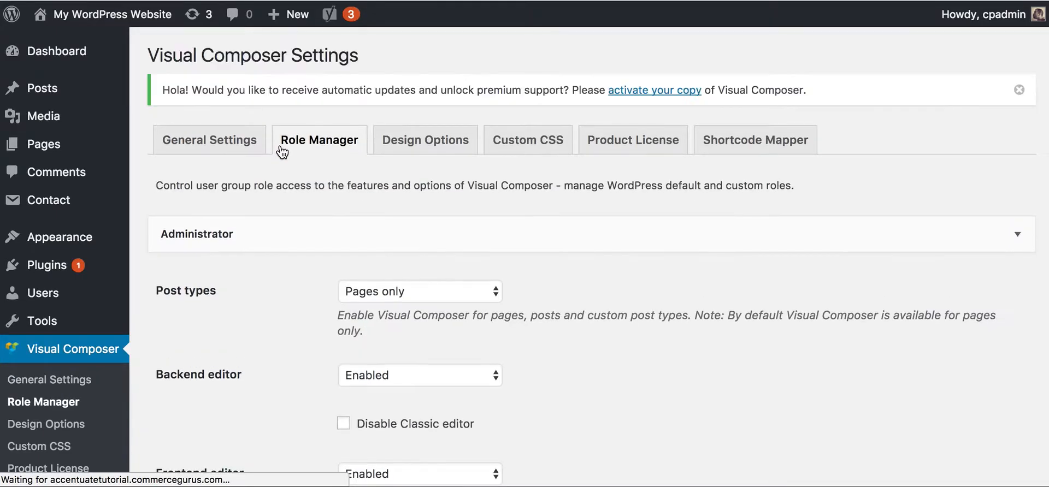
scroll(253, 229, down, 3)
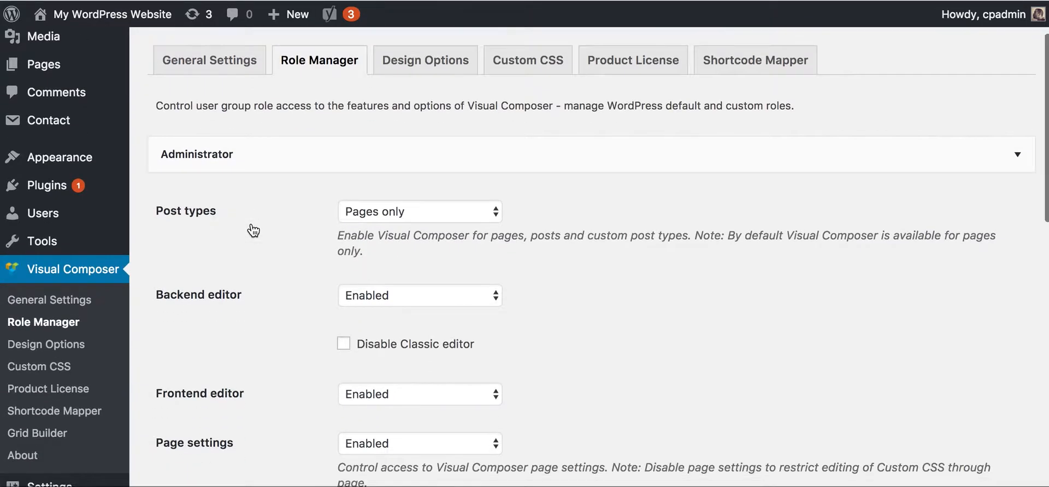
Step: Open the list of installed plugins and look through the active and inactive entries
click(61, 173)
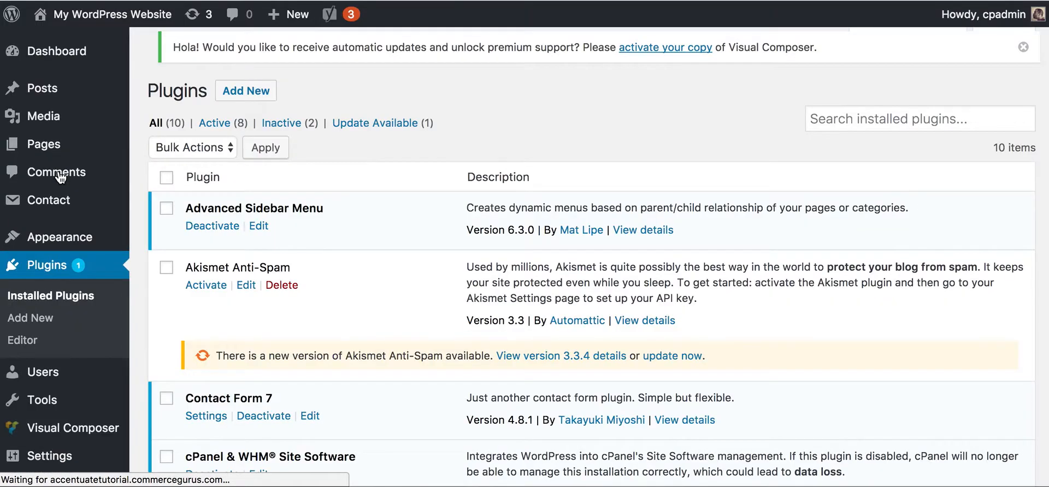
scroll(284, 206, down, 6)
scroll(284, 205, down, 3)
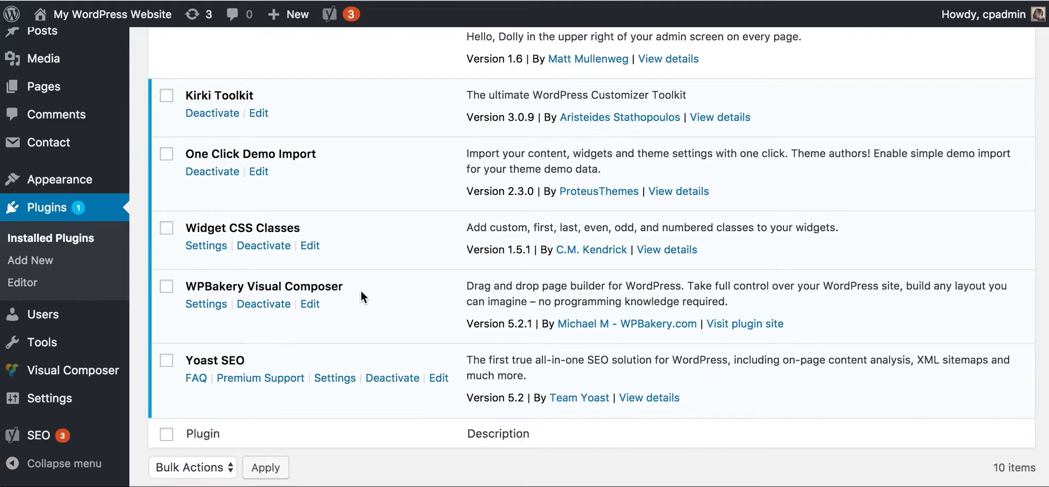
scroll(360, 292, up, 6)
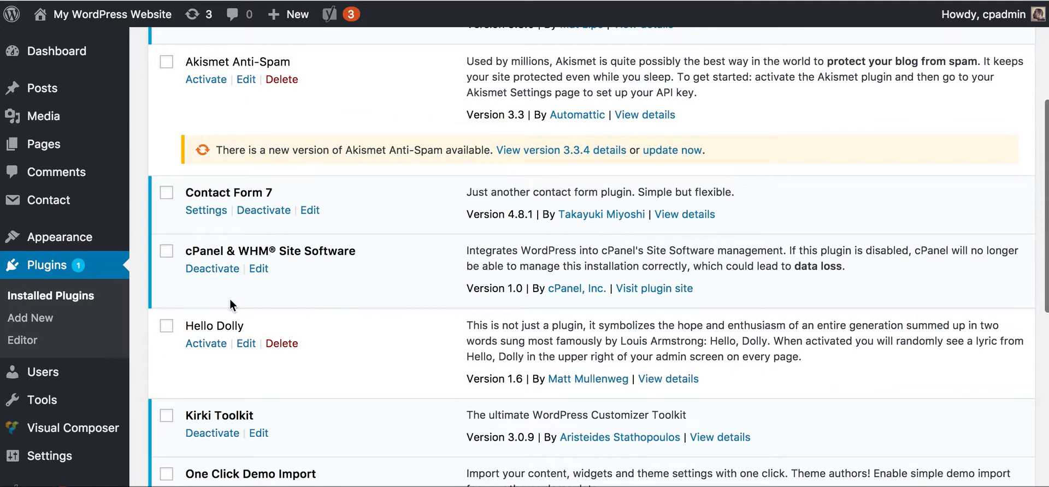
scroll(231, 299, down, 4)
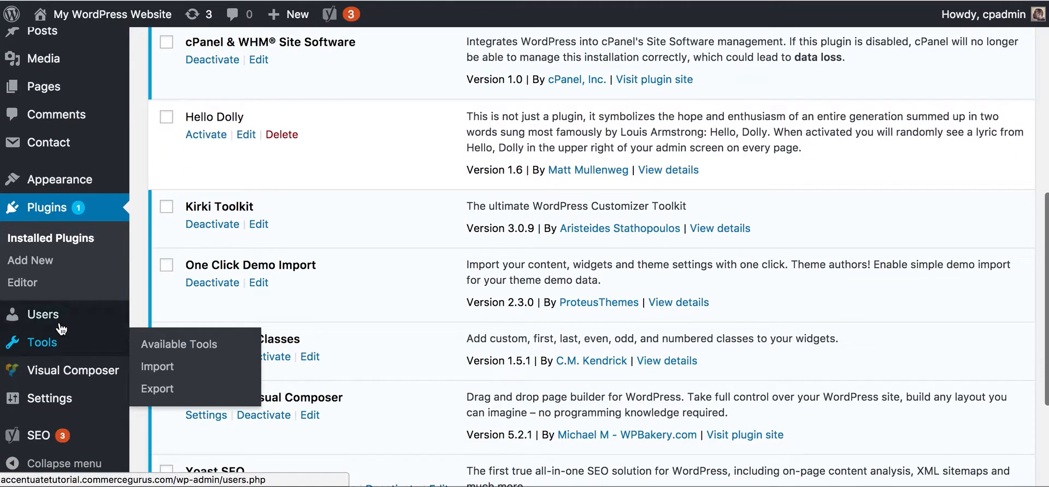
Step: In the Reading settings, show a static page with Home as front page and News as posts page, and save the changes
mouse_move(54, 403)
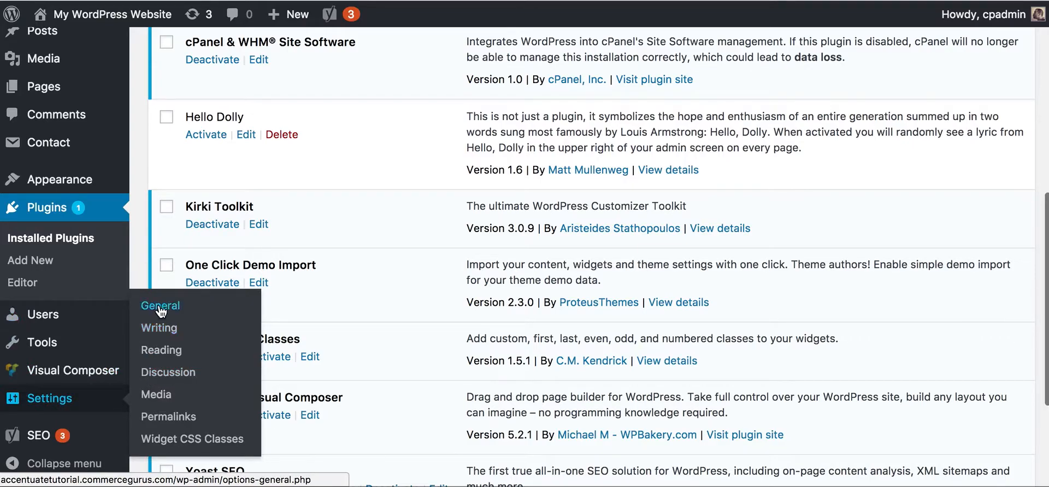
click(164, 354)
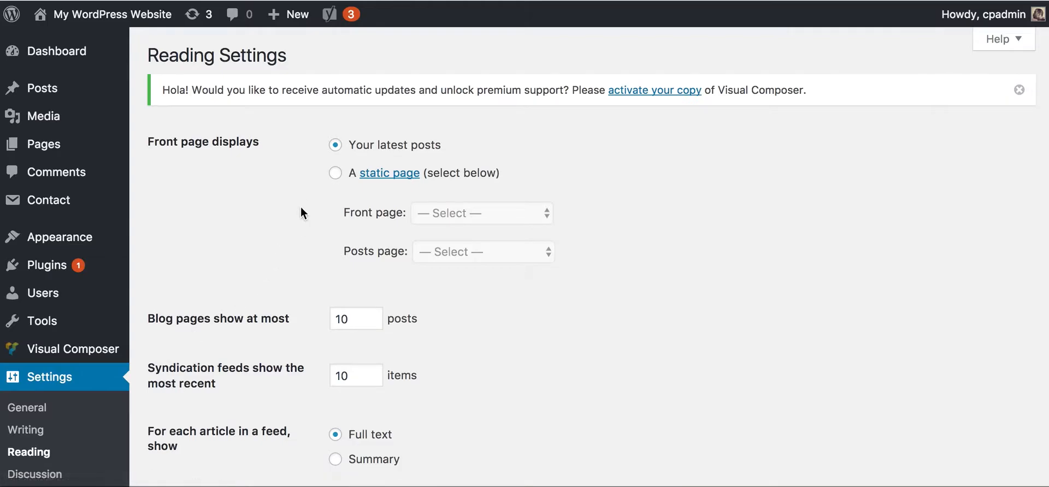
click(451, 203)
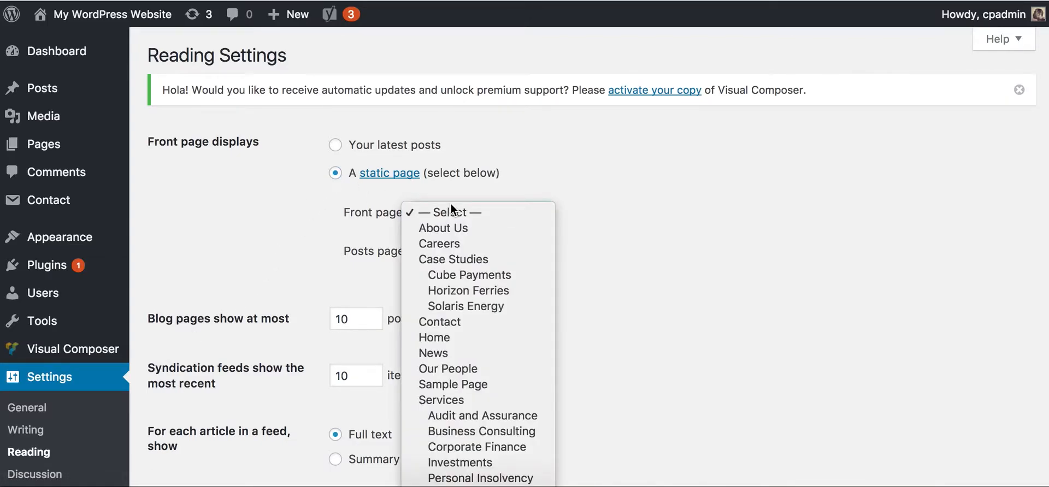
key(Escape)
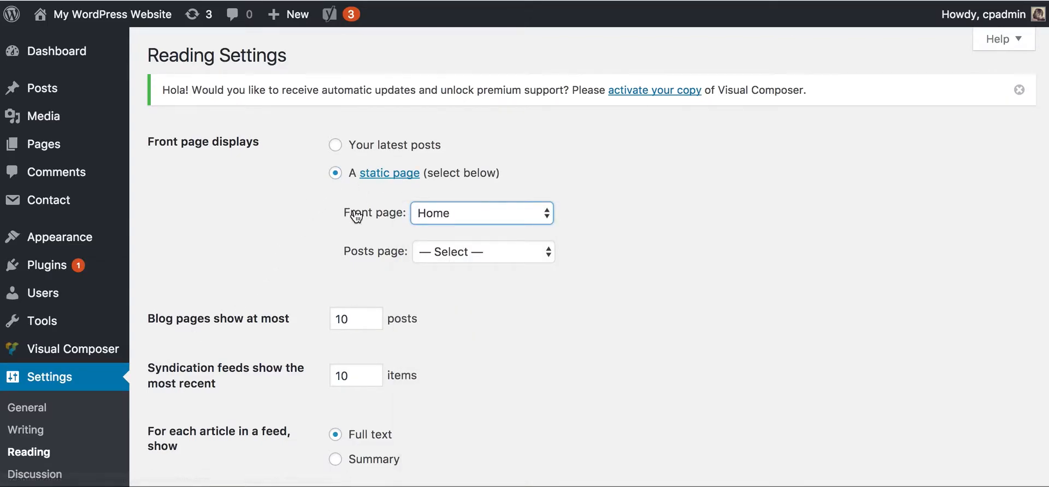
click(448, 246)
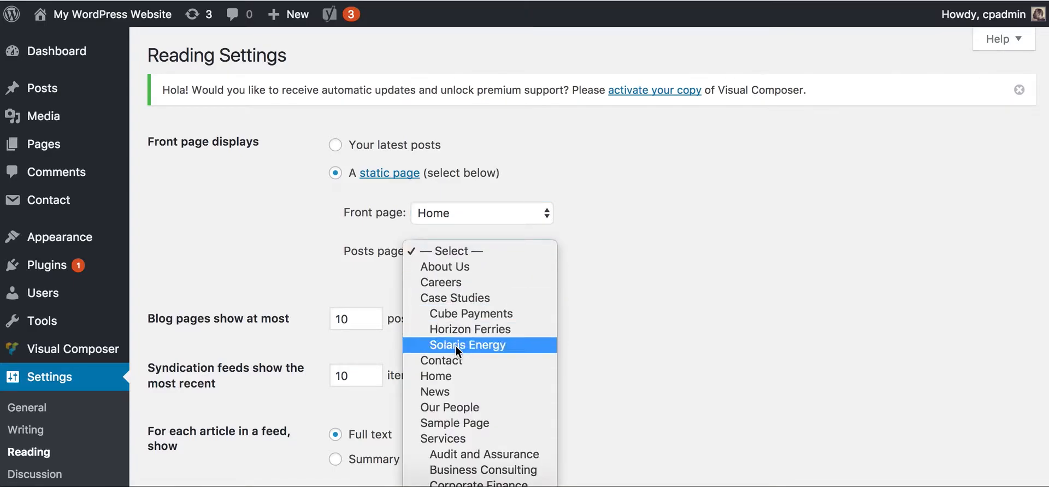
click(458, 386)
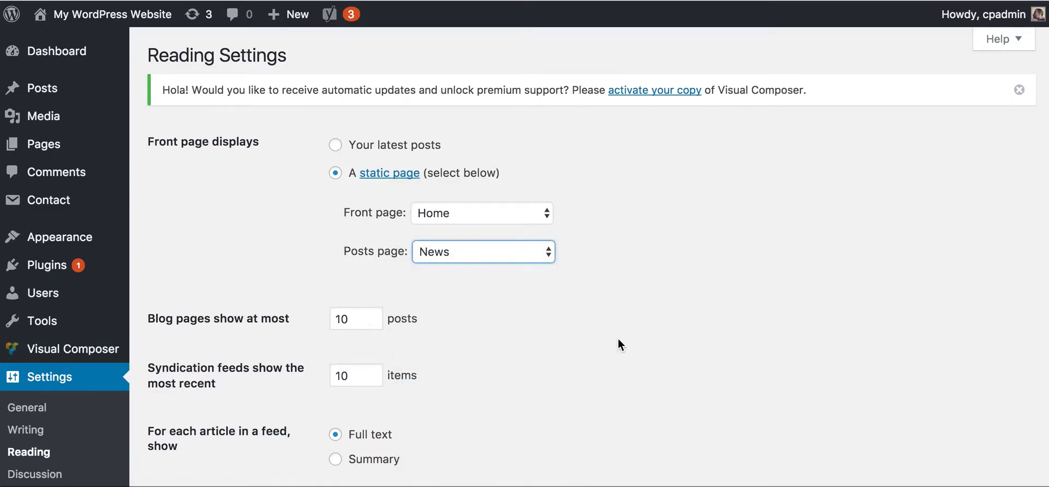
scroll(618, 339, down, 6)
click(188, 406)
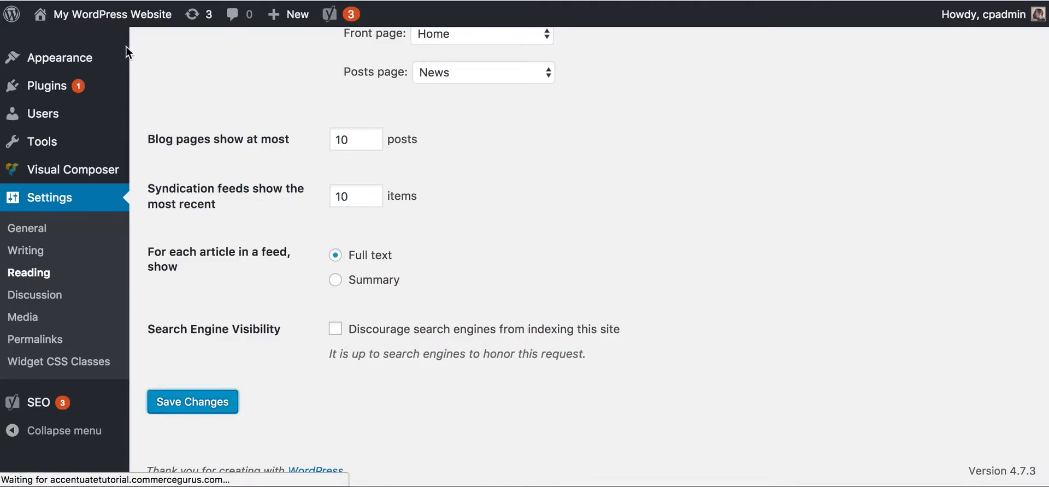
Step: Open the live site in a new tab and check the new front page's header, navigation, hero and About Us section
mouse_move(129, 22)
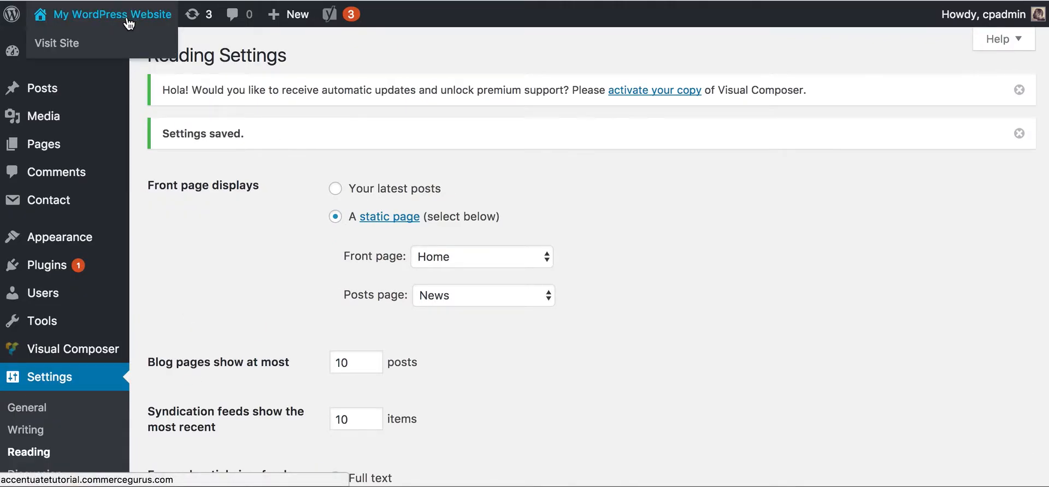
right_click(68, 42)
click(84, 42)
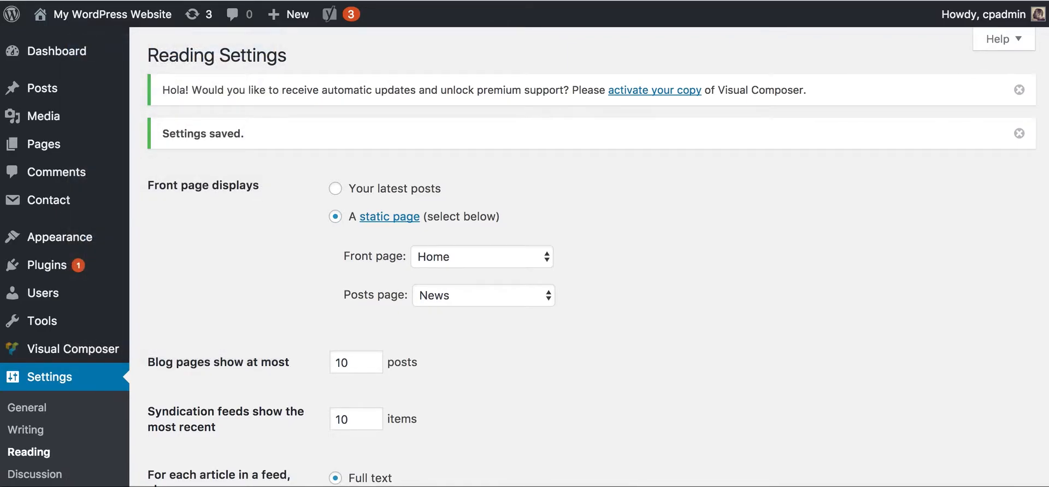
click(419, 1)
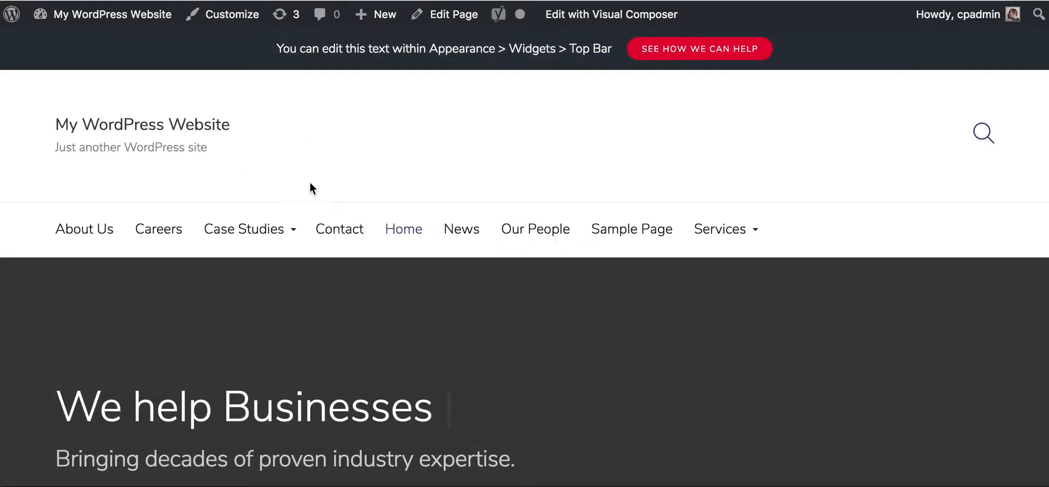
scroll(310, 182, down, 4)
scroll(310, 182, down, 8)
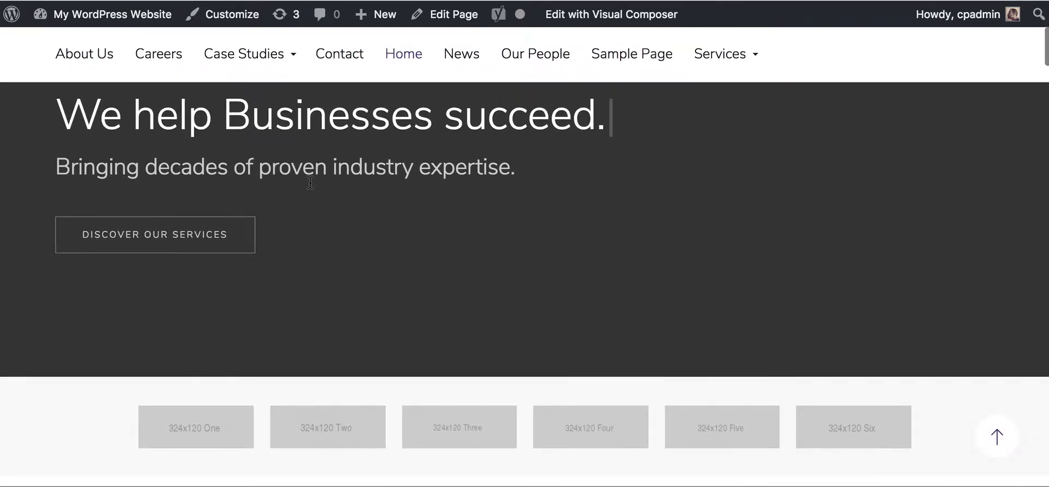
scroll(309, 192, up, 2)
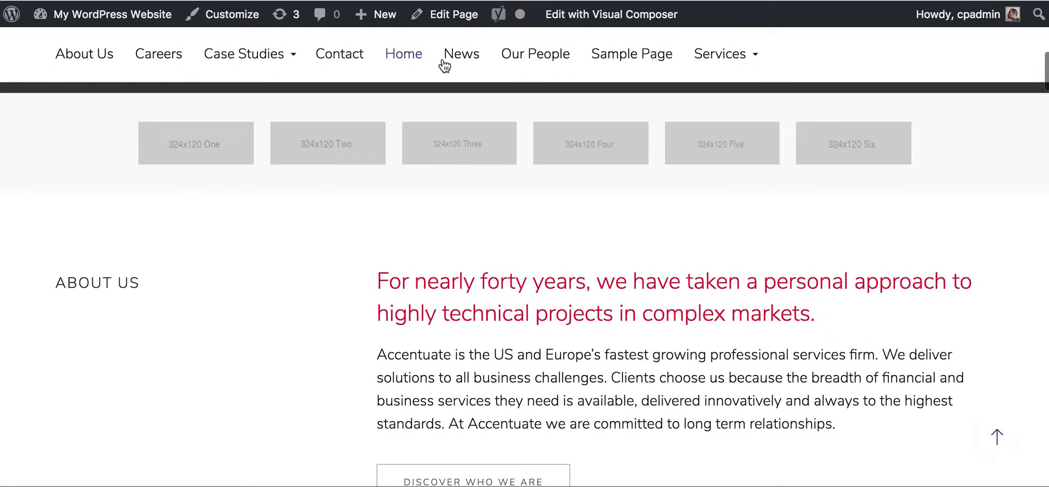
scroll(489, 35, up, 10)
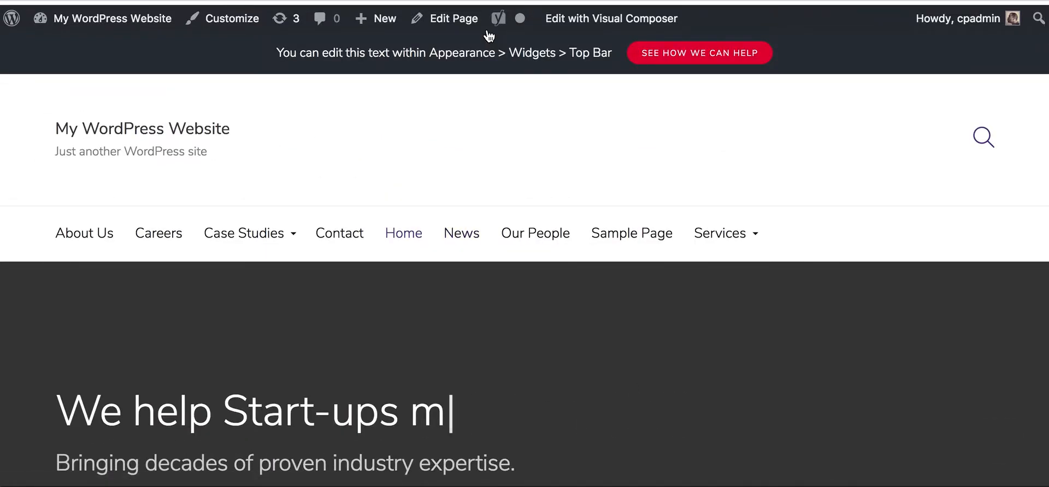
Step: Look through the whole front page, from the hero and service cards to the call-back form and footer
scroll(306, 229, down, 2)
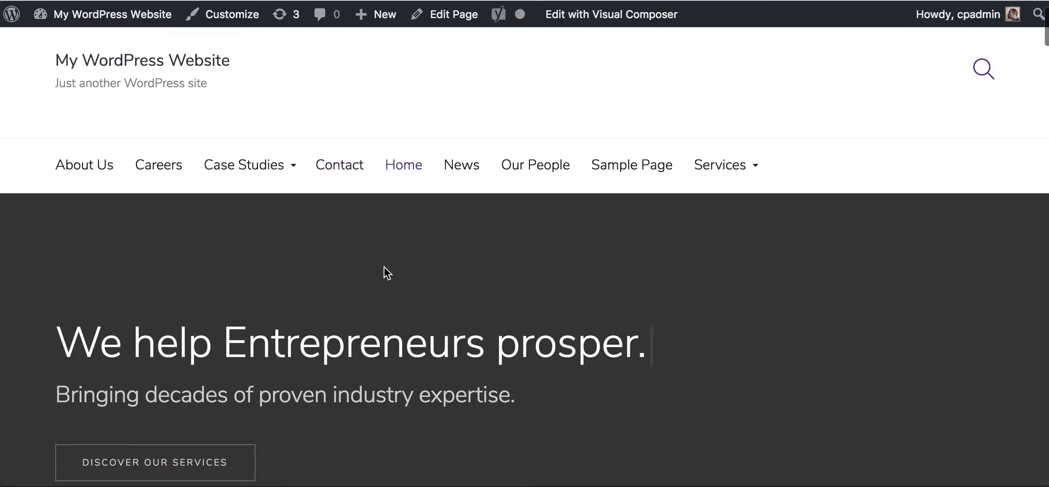
scroll(385, 267, down, 5)
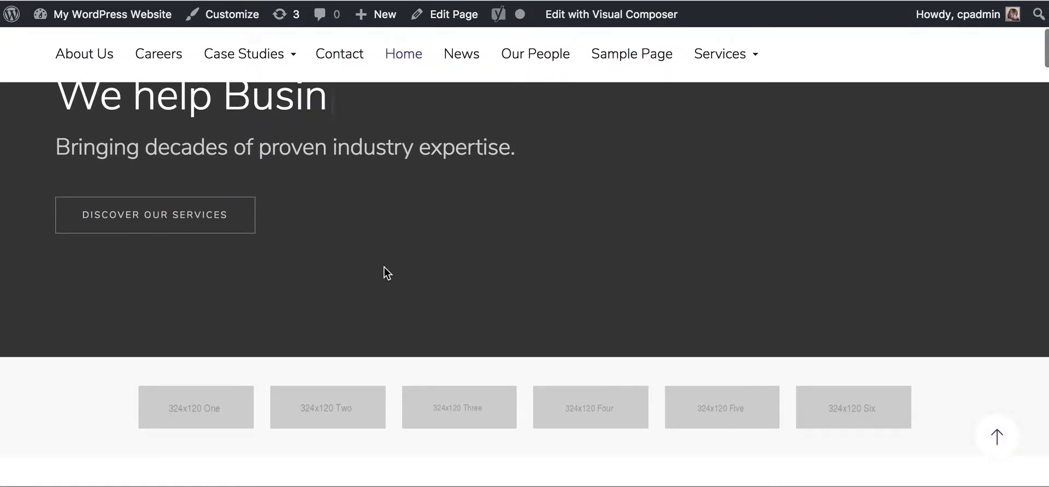
scroll(385, 267, down, 5)
scroll(385, 268, down, 7)
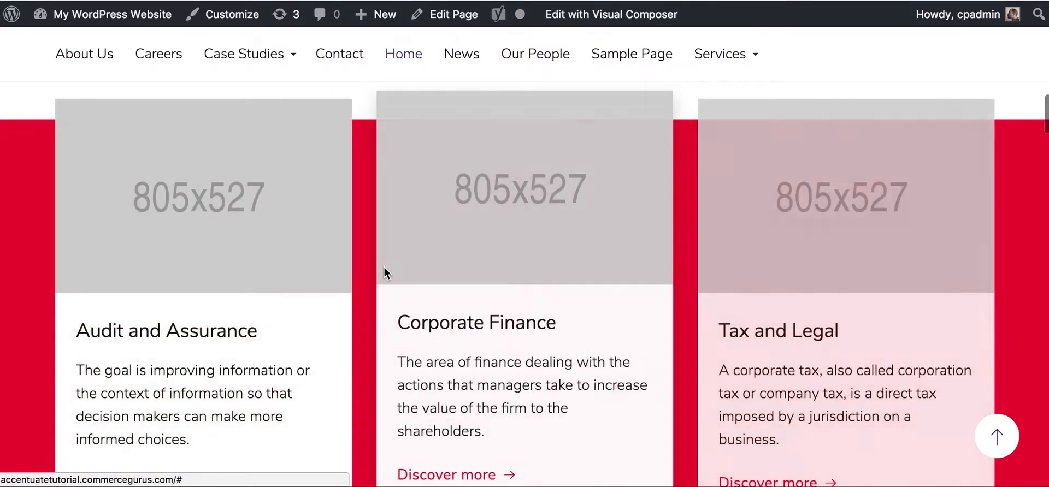
scroll(385, 267, down, 12)
scroll(384, 267, down, 10)
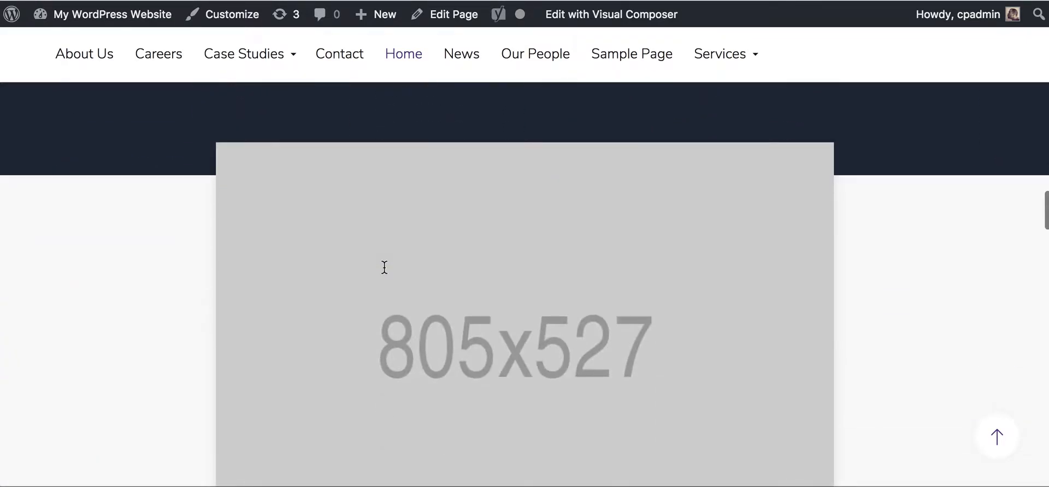
scroll(384, 267, down, 10)
scroll(385, 267, down, 10)
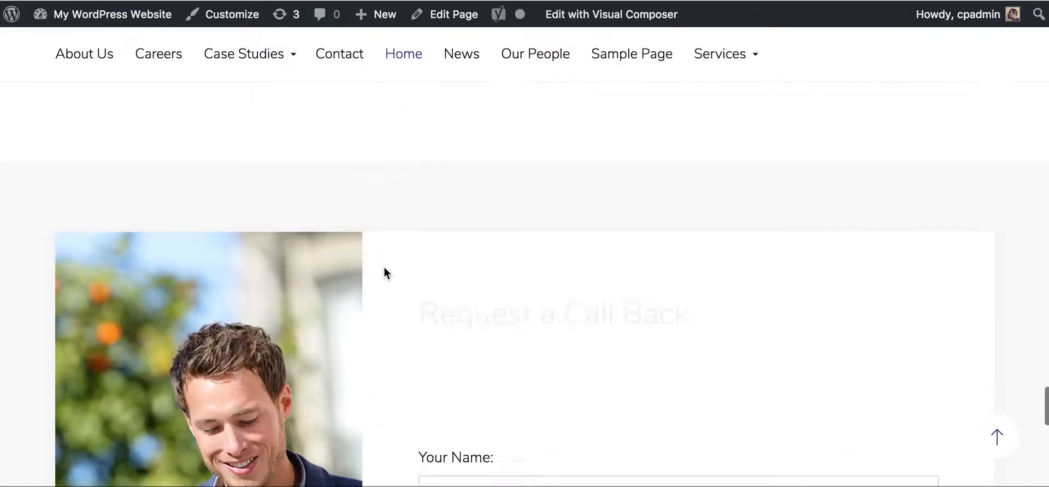
scroll(385, 271, down, 10)
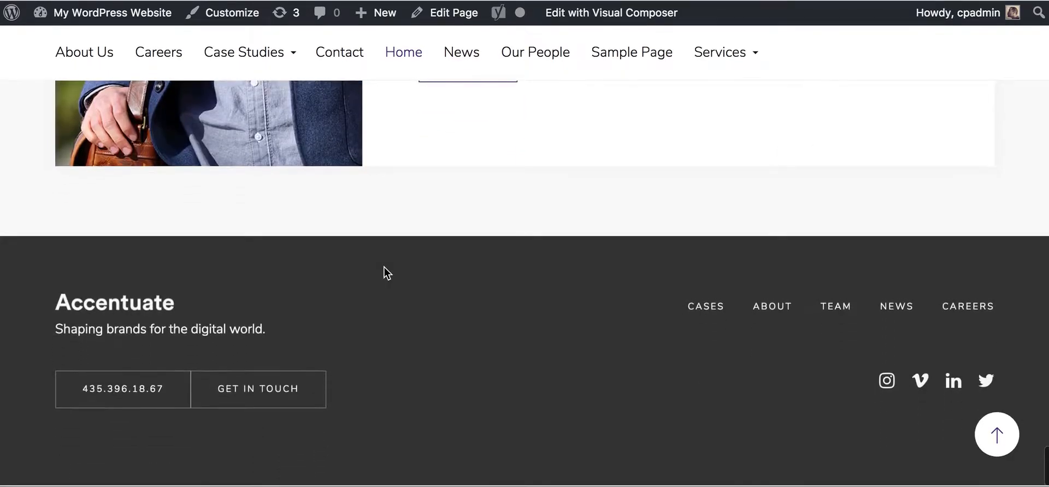
scroll(384, 267, up, 15)
scroll(385, 267, up, 15)
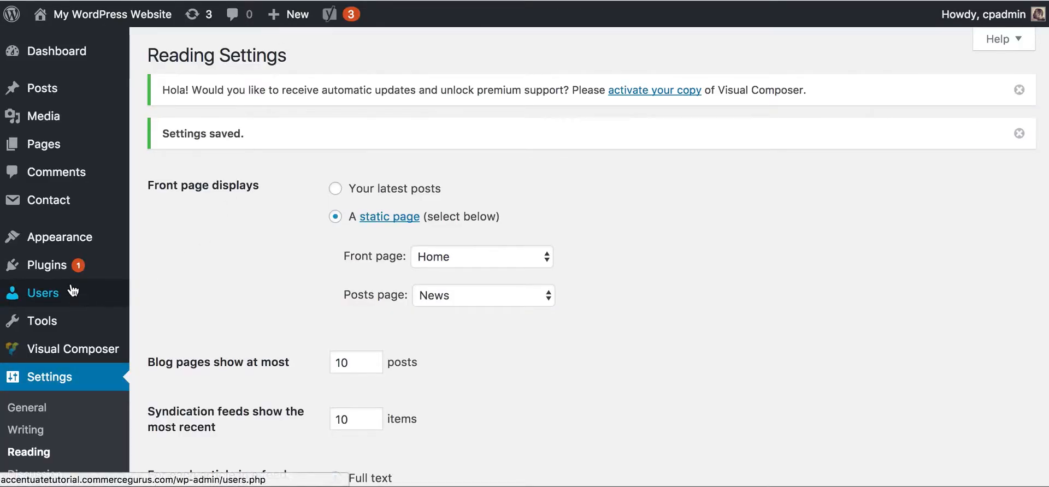
Step: Return to the admin area, open the site's menus and look over the Primary Menu's structure and available pages
mouse_move(65, 243)
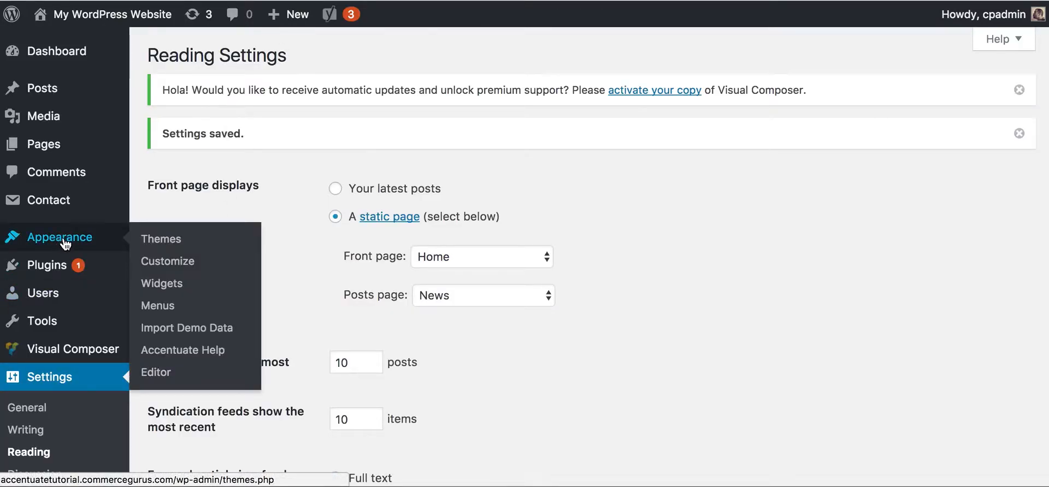
click(164, 308)
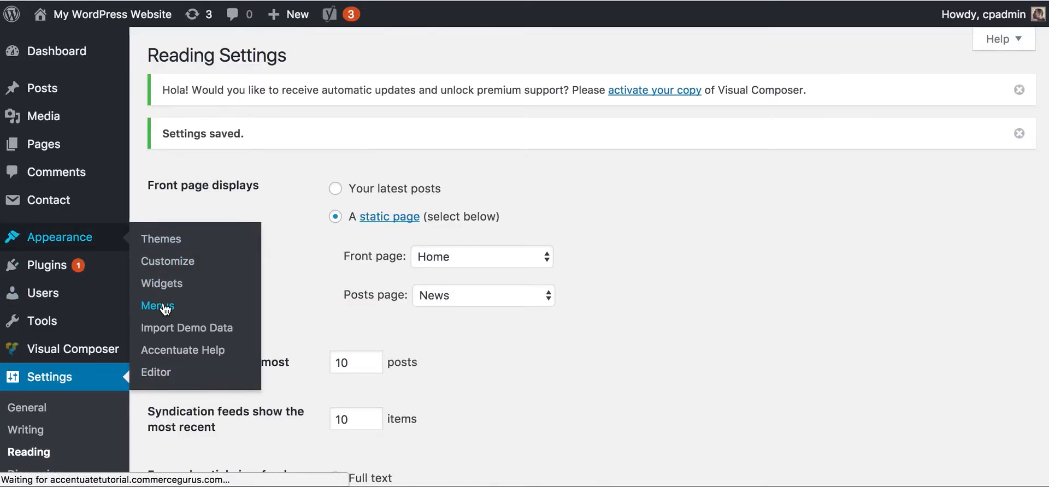
scroll(341, 271, down, 10)
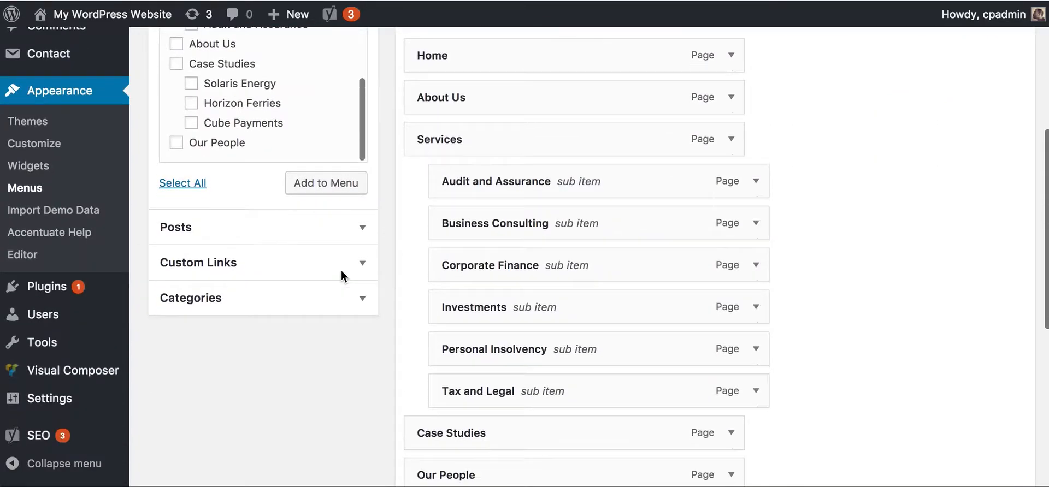
scroll(343, 300, down, 5)
scroll(342, 298, up, 10)
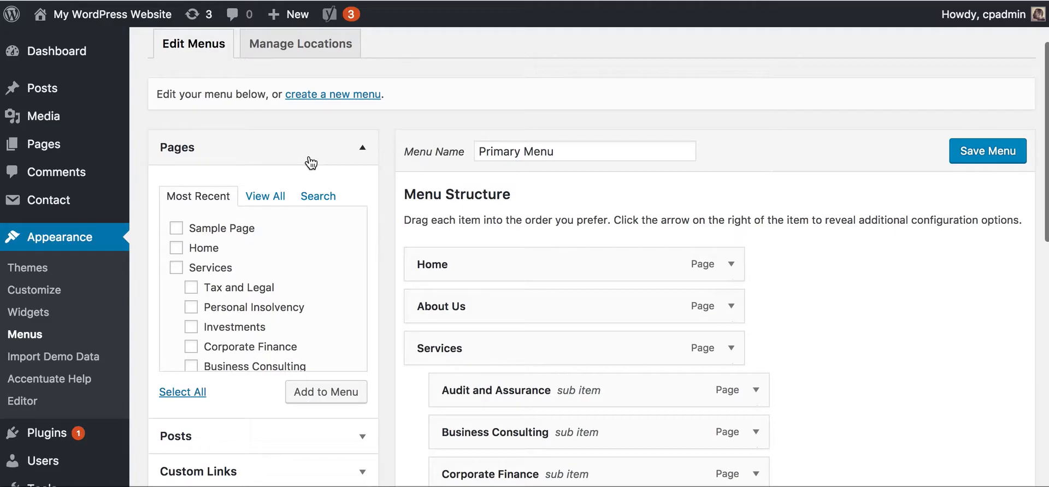
scroll(327, 155, down, 6)
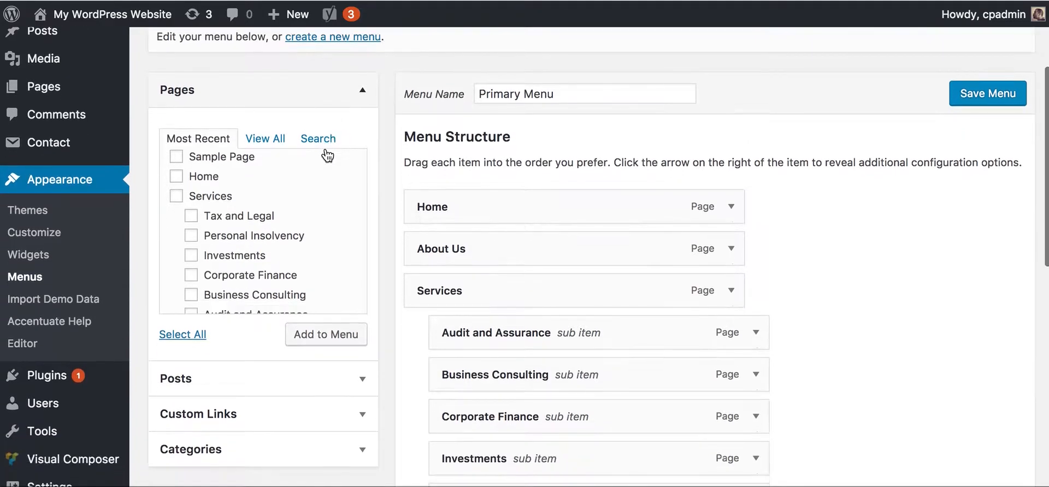
scroll(326, 156, up, 3)
scroll(440, 251, up, 3)
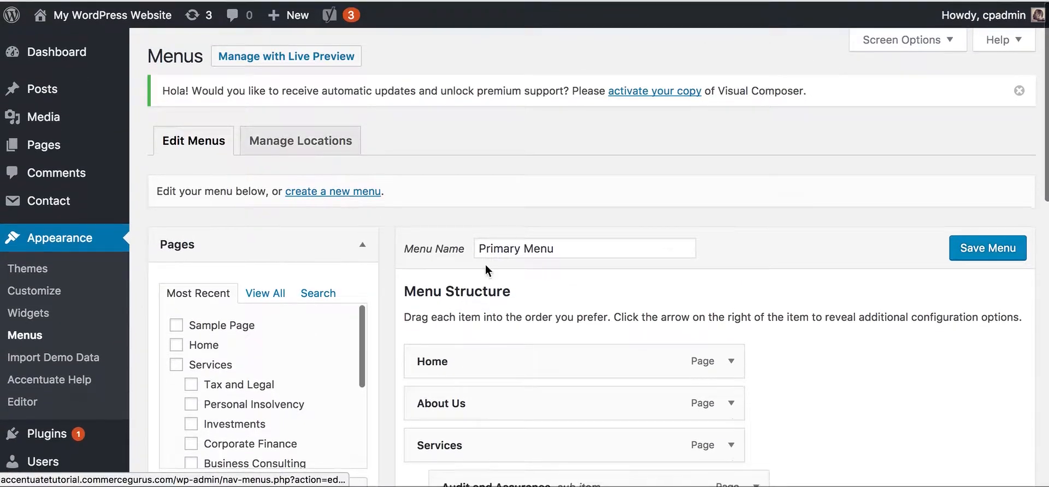
Step: Assign the Primary Menu to the Main Menu display location and save the menu
scroll(568, 270, down, 10)
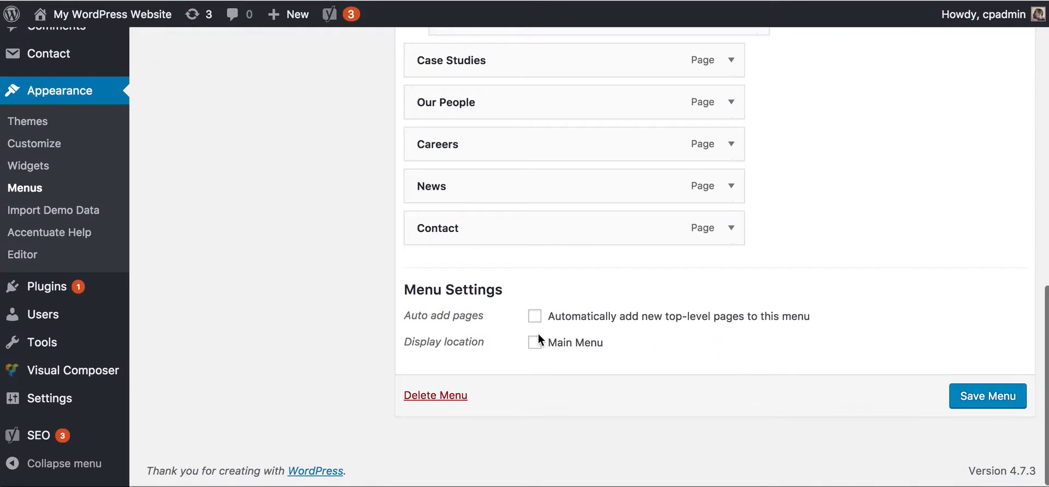
double_click(538, 336)
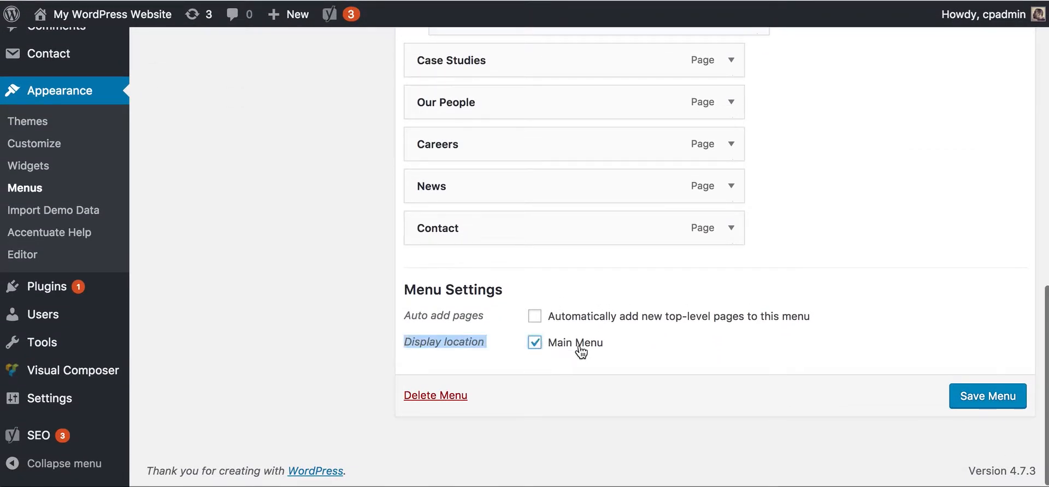
click(679, 354)
click(984, 409)
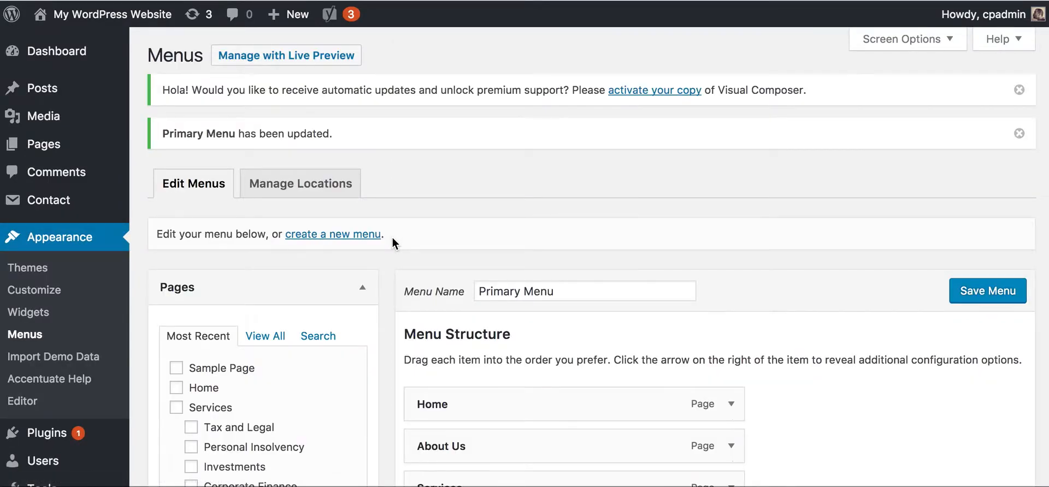
Step: Reload the site's front page and check the updated navigation, including the Services submenu
scroll(392, 237, down, 5)
scroll(393, 237, up, 2)
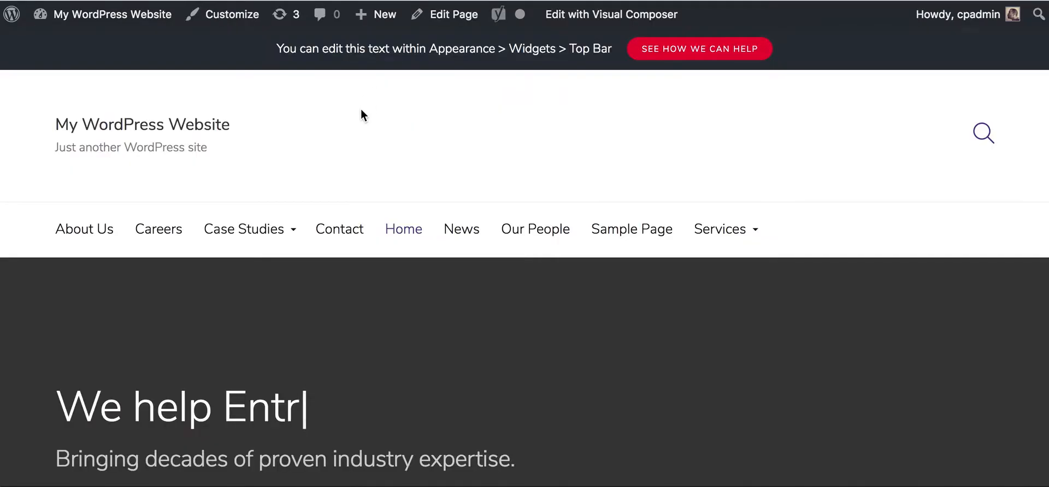
key(super+r)
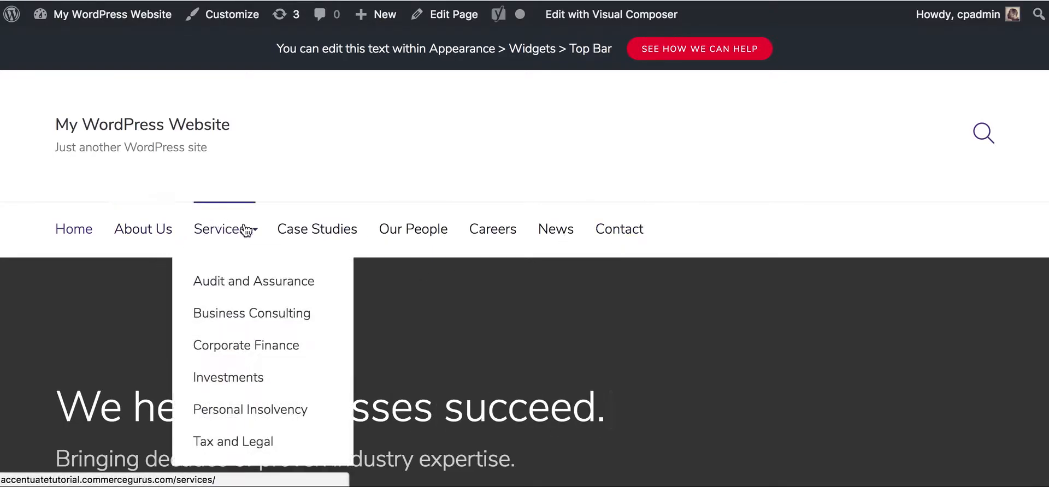
scroll(351, 221, down, 3)
mouse_move(250, 127)
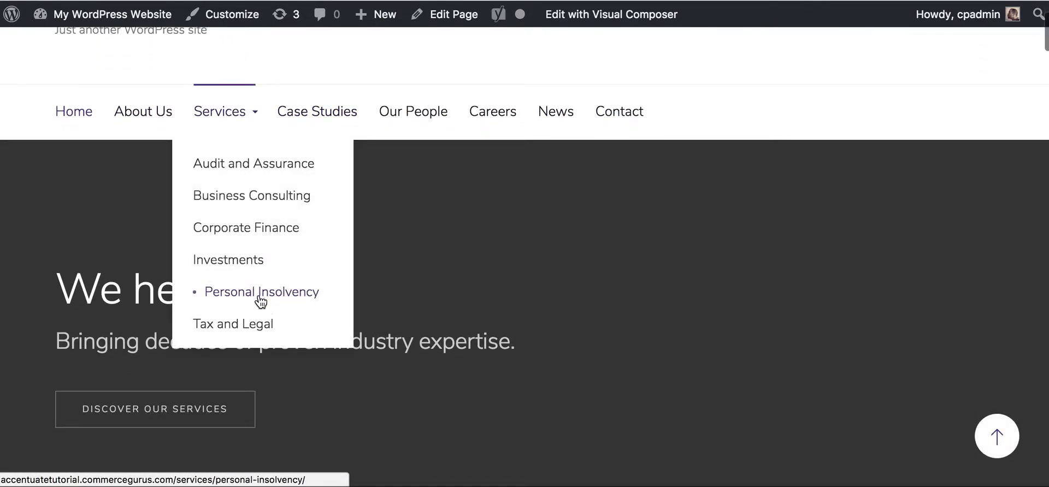
Step: Open the About Us page and look through its content down to the footer
click(162, 117)
scroll(325, 253, down, 5)
scroll(327, 254, down, 10)
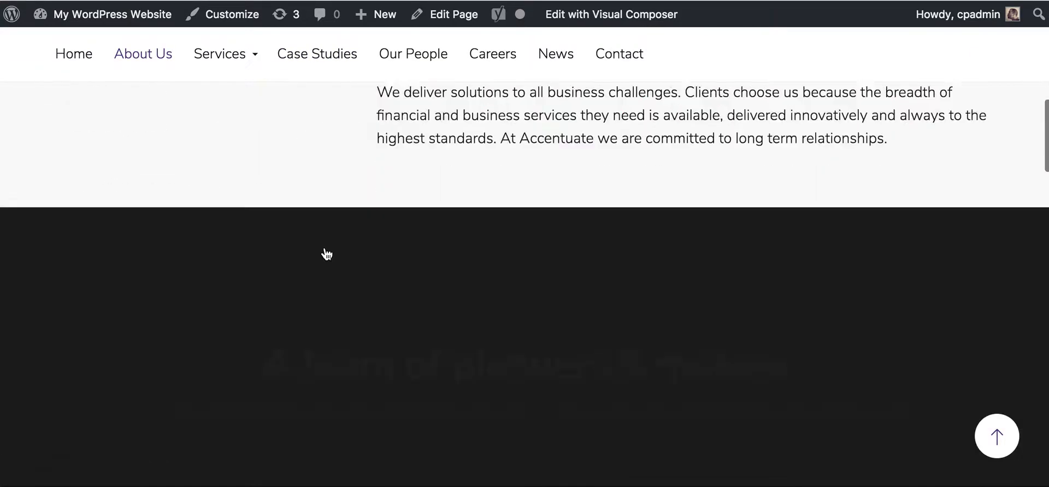
scroll(325, 247, down, 15)
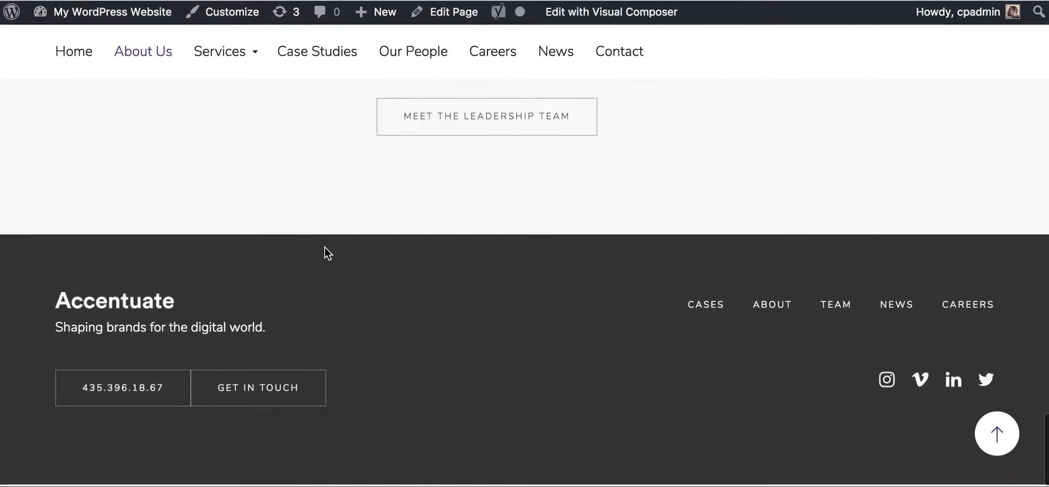
scroll(325, 247, up, 20)
Step: Open the Audit and Assurance service page and look through its sidebar, content, resources and market specialists
mouse_move(234, 251)
click(239, 290)
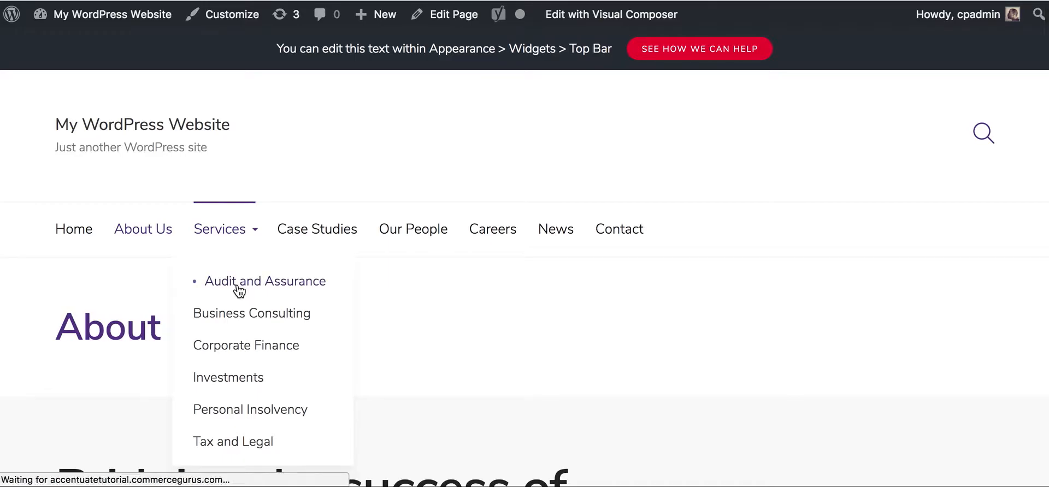
scroll(239, 291, down, 10)
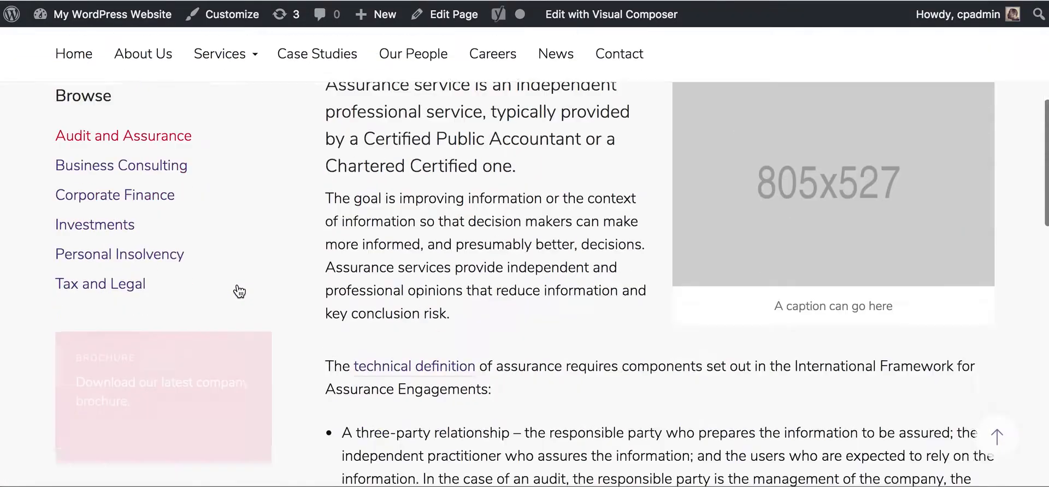
scroll(239, 291, down, 5)
scroll(237, 290, up, 15)
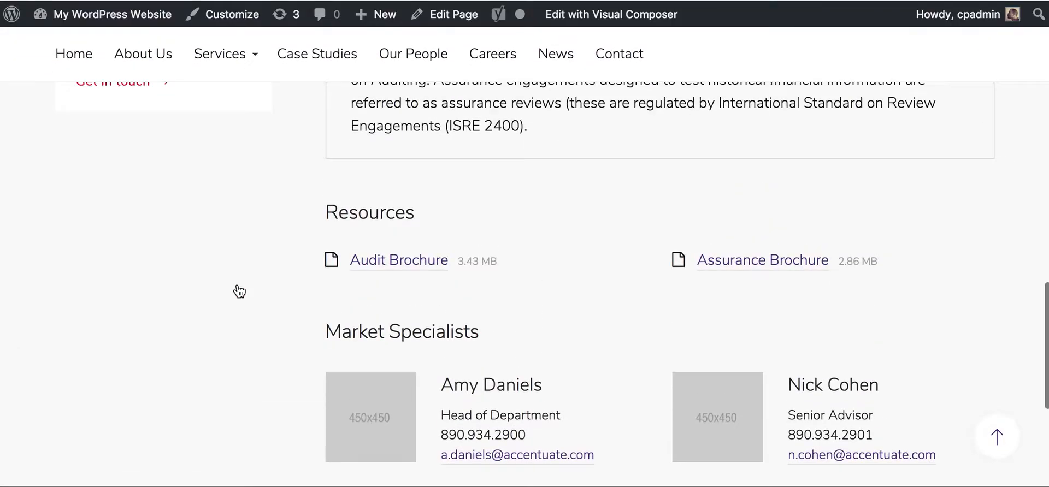
scroll(180, 290, up, 3)
scroll(182, 307, down, 3)
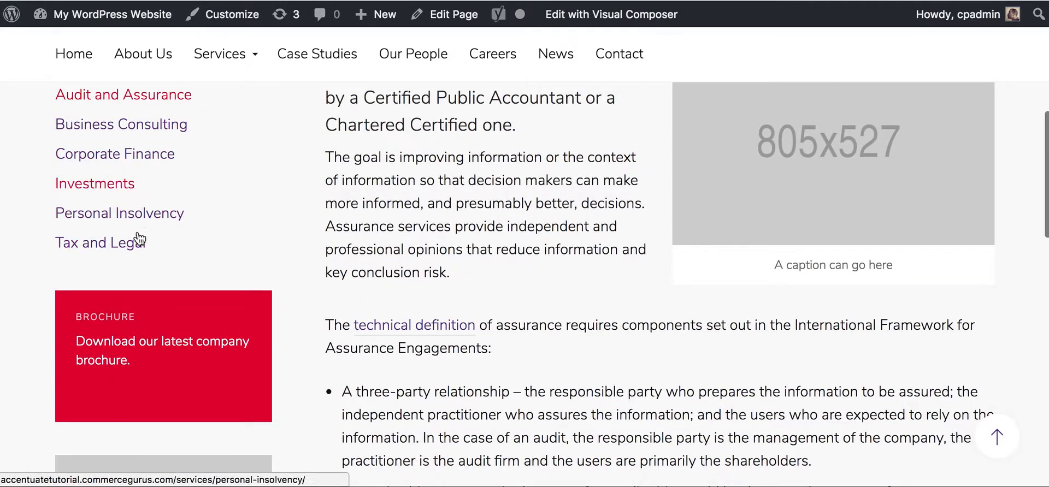
scroll(140, 221, up, 8)
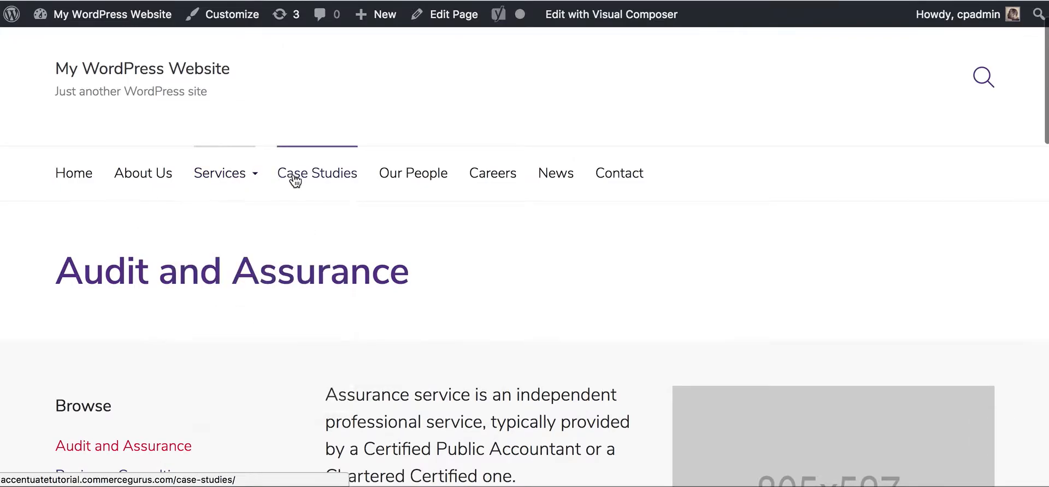
Step: Open the Case Studies page and look through its case study entries
click(323, 177)
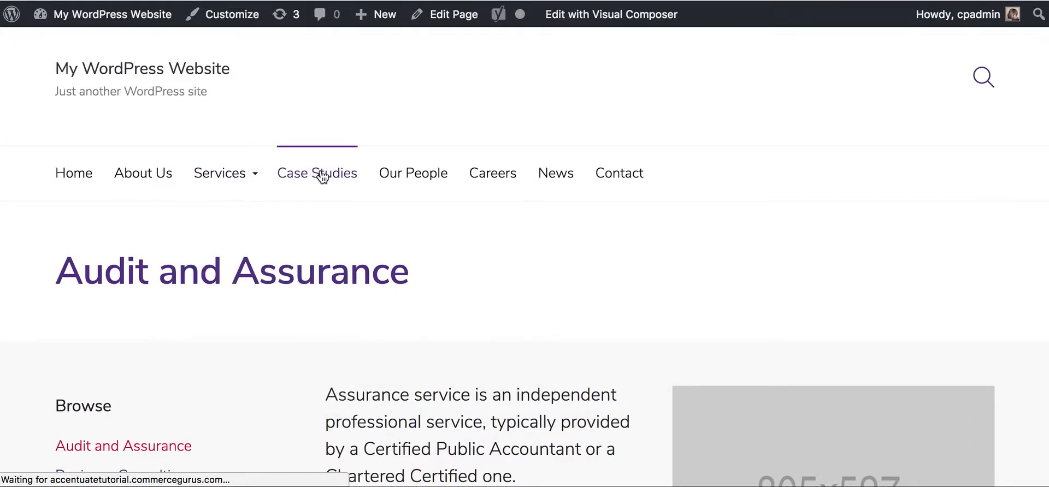
scroll(322, 220, down, 3)
scroll(325, 221, up, 3)
scroll(325, 220, down, 20)
scroll(325, 220, up, 17)
scroll(328, 219, up, 13)
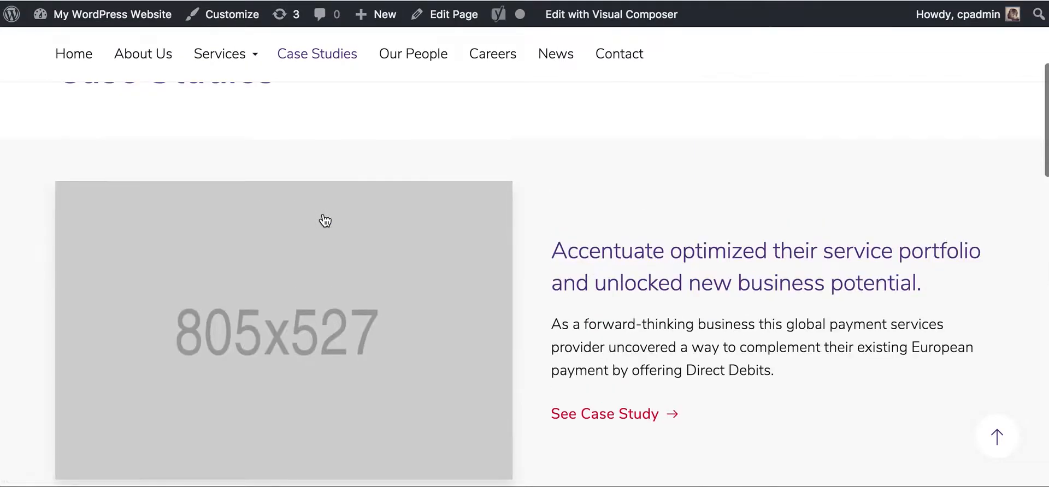
click(394, 248)
scroll(450, 296, down, 10)
scroll(450, 296, down, 5)
scroll(450, 297, left, 5)
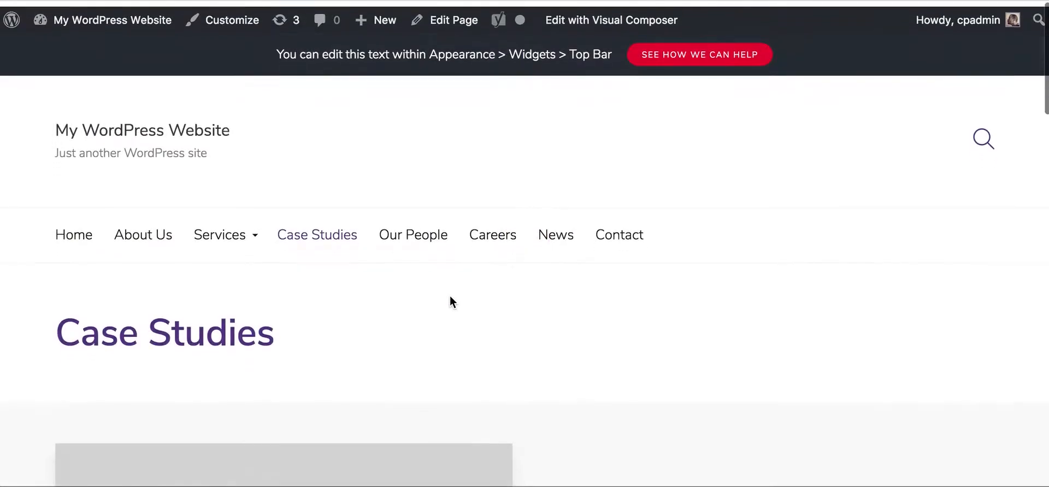
Step: Open the News page and look over its posts
click(552, 237)
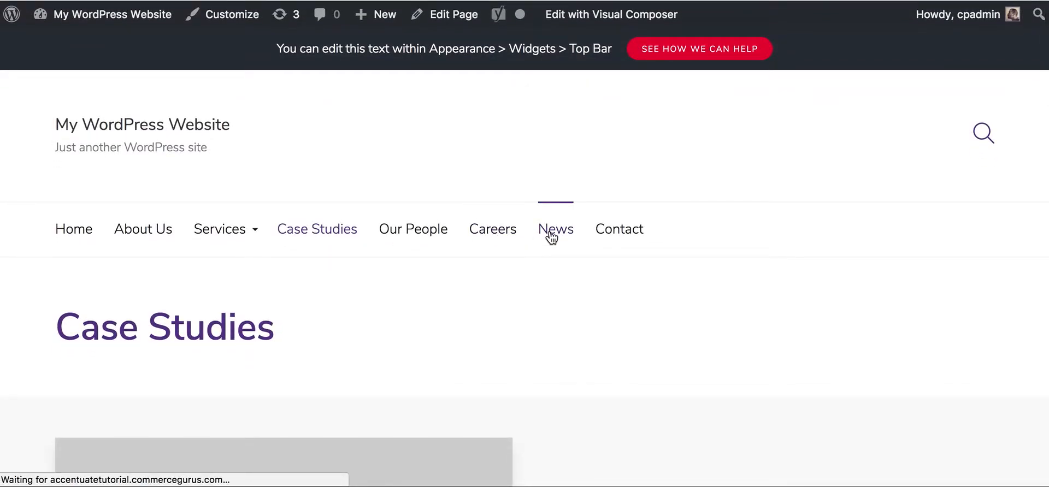
scroll(566, 301, down, 10)
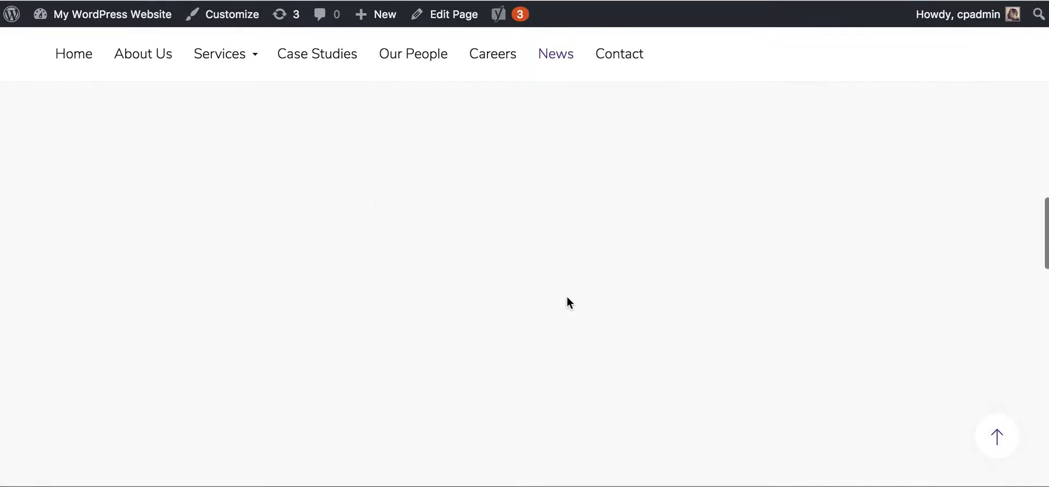
scroll(569, 304, up, 10)
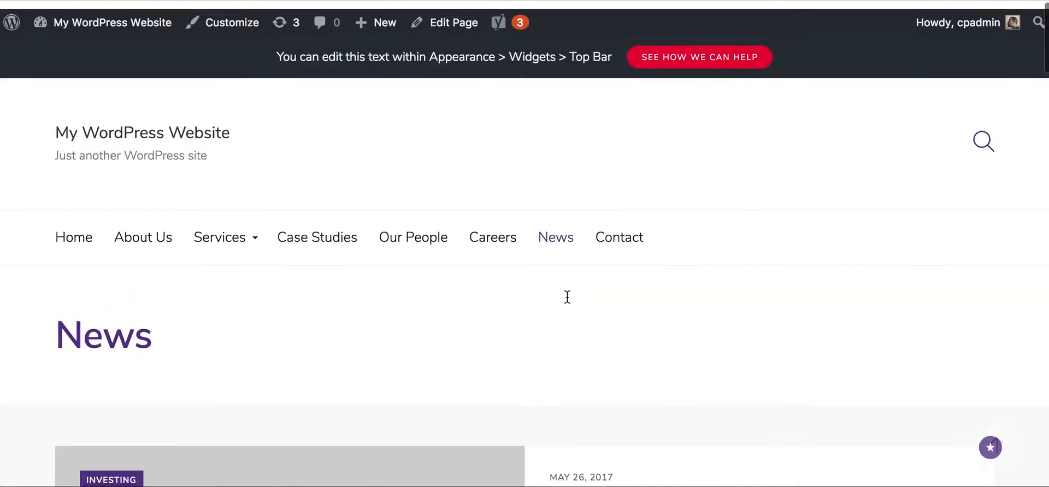
Step: Open the Contact page, look through its contact details and return to the Home page
click(623, 232)
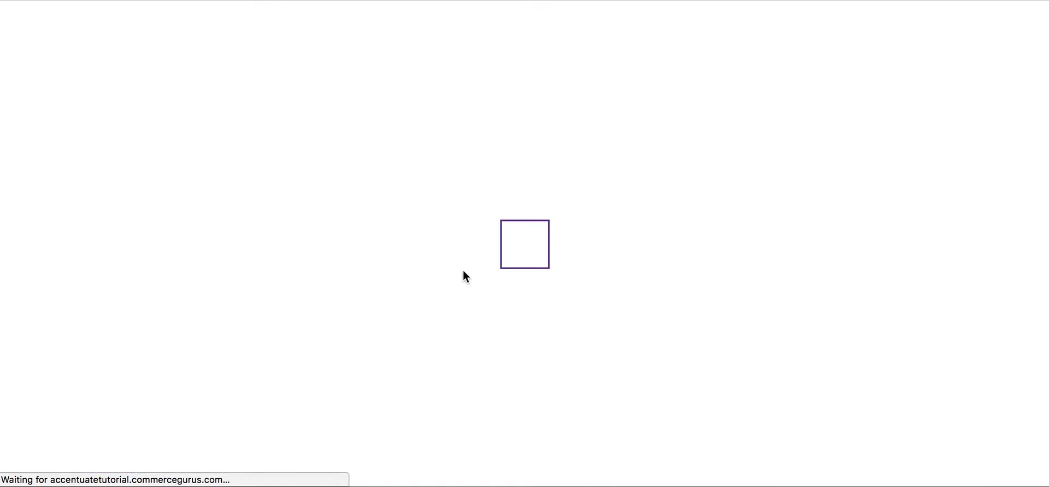
scroll(464, 271, down, 10)
scroll(463, 272, up, 8)
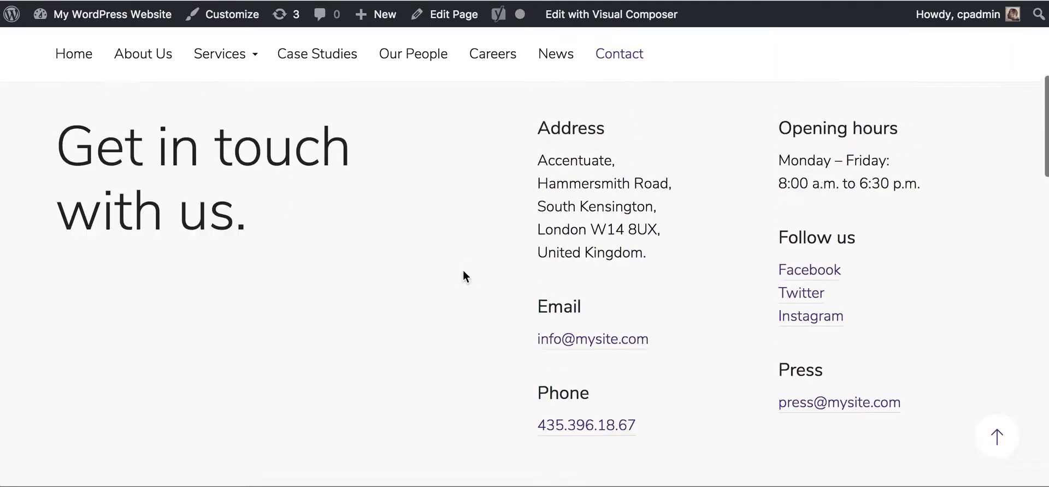
scroll(464, 271, down, 6)
scroll(463, 271, up, 8)
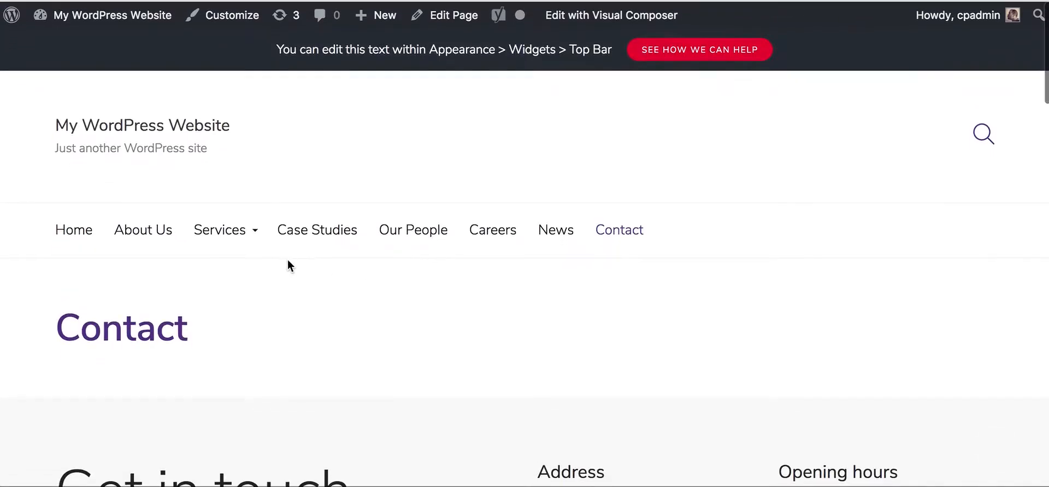
click(71, 228)
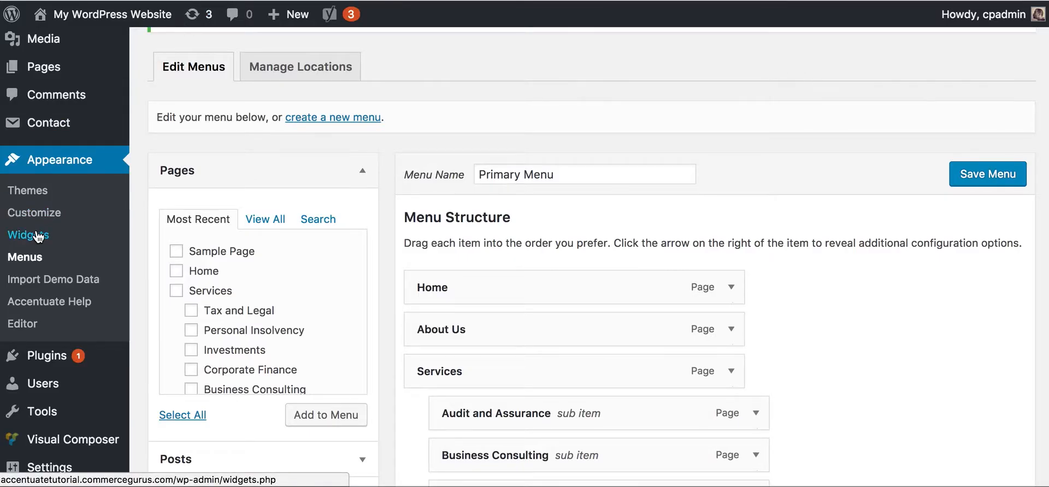
Step: Open the site's widgets in the admin area and expand the Text widget in the Top Bar area
click(37, 237)
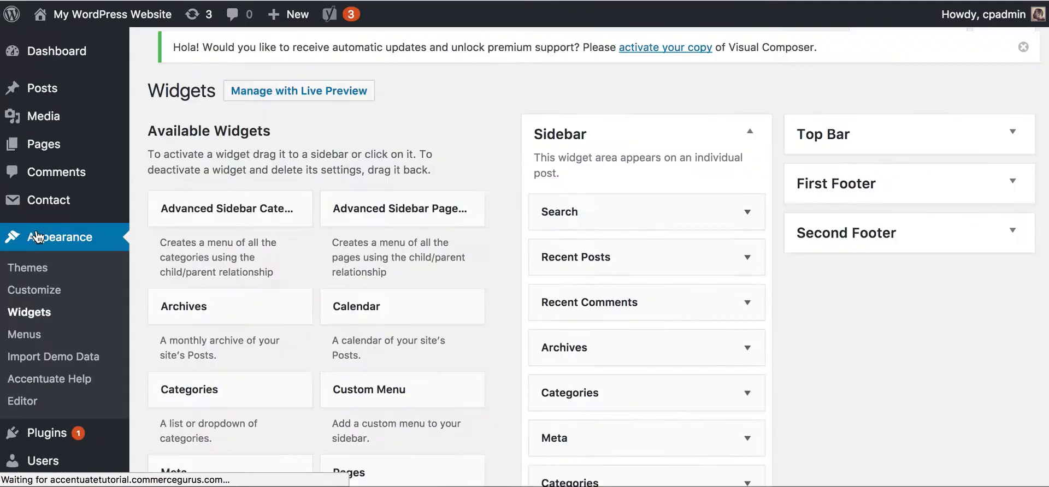
click(896, 143)
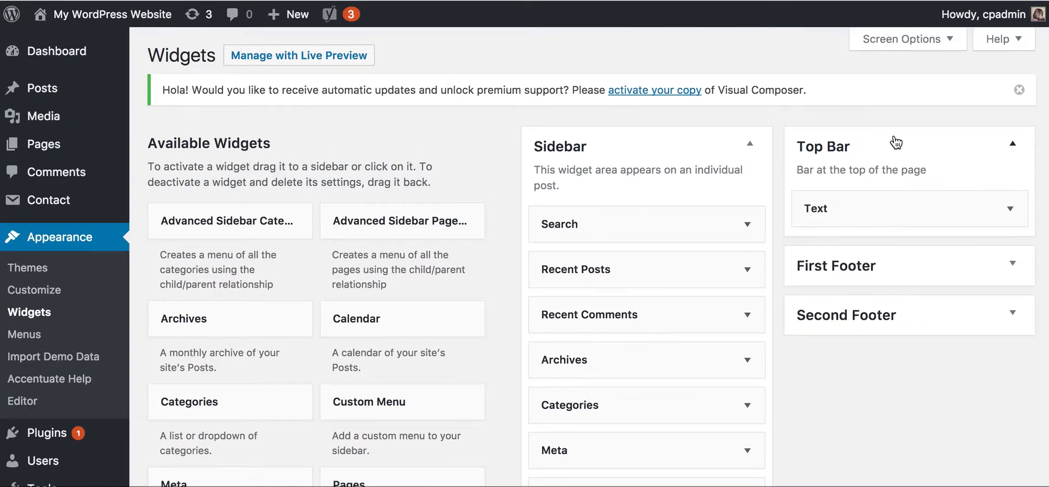
click(903, 208)
Step: Replace the Top Bar text before the button link with "For more information on our kickass services please call us today"
click(792, 349)
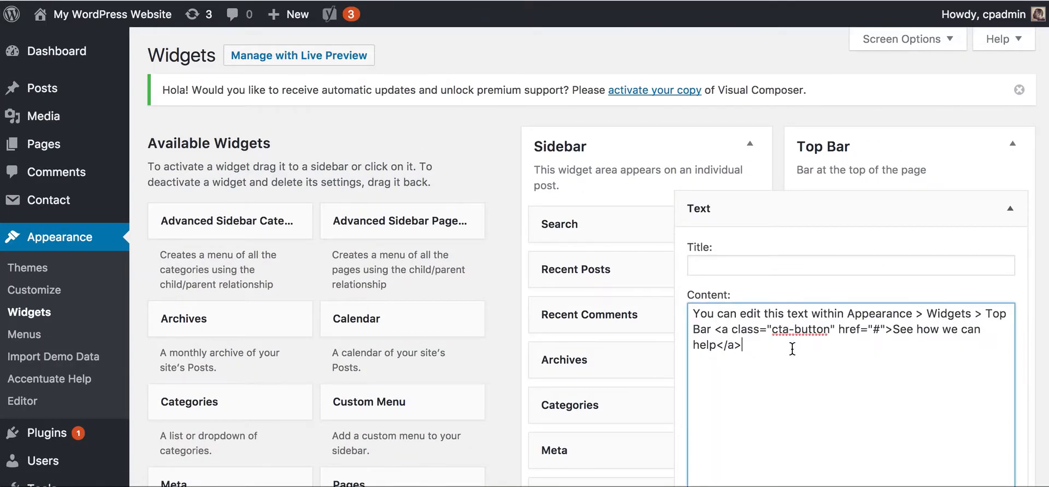
drag(792, 348, 681, 302)
click(755, 339)
drag(714, 330, 694, 313)
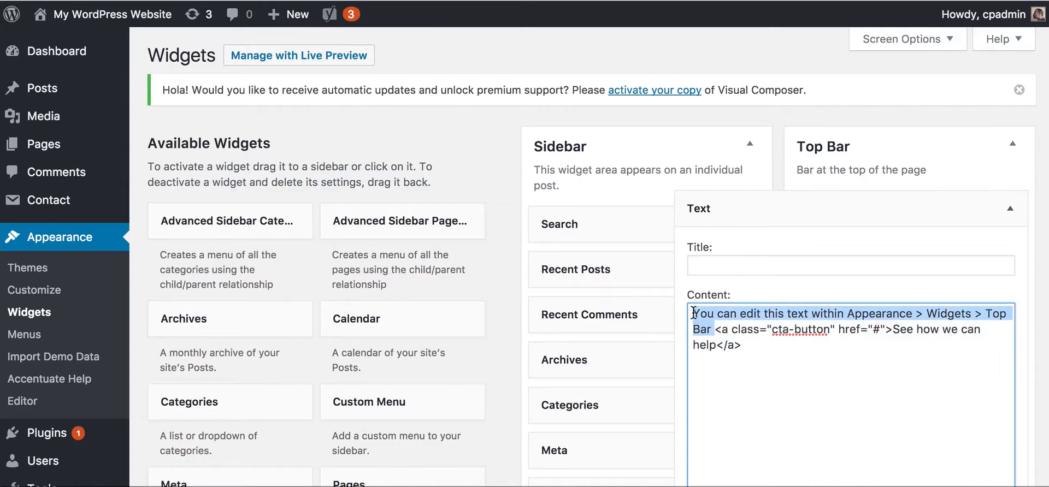
text(For more )
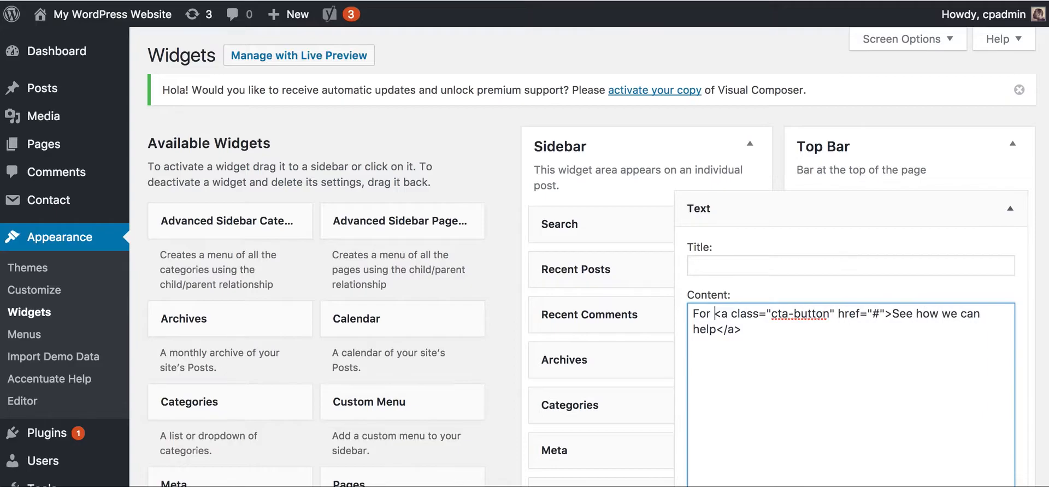
text(informaton)
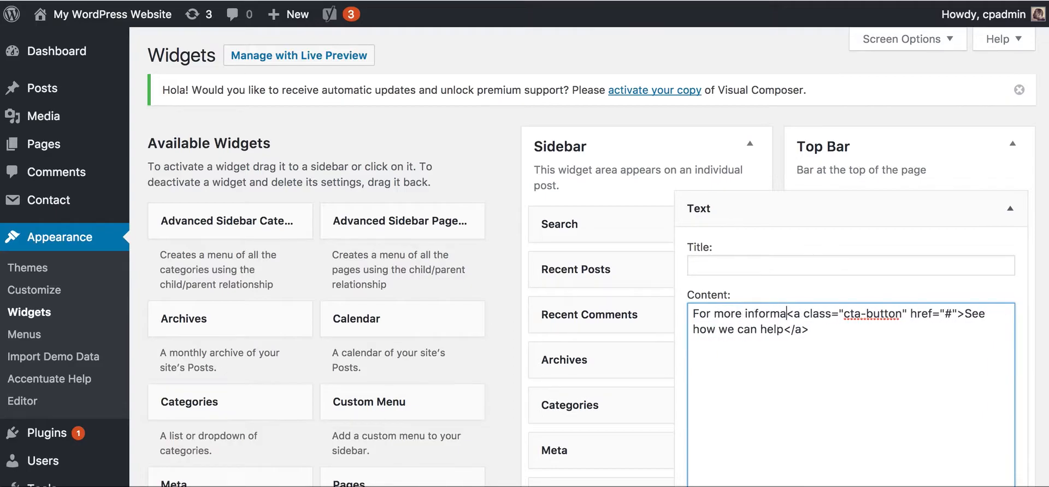
key(BackSpace)
key(BackSpace)
text(ion on our kickass servi)
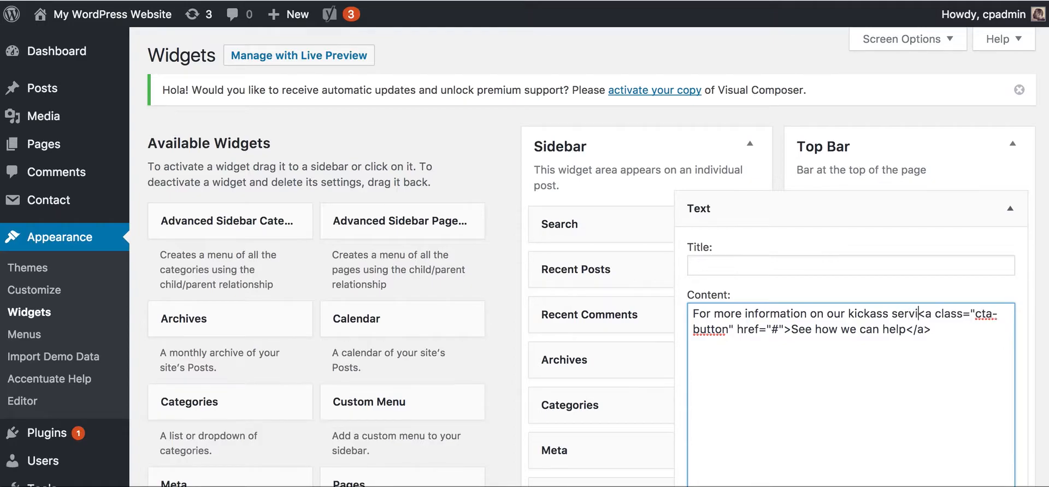
text(ces p)
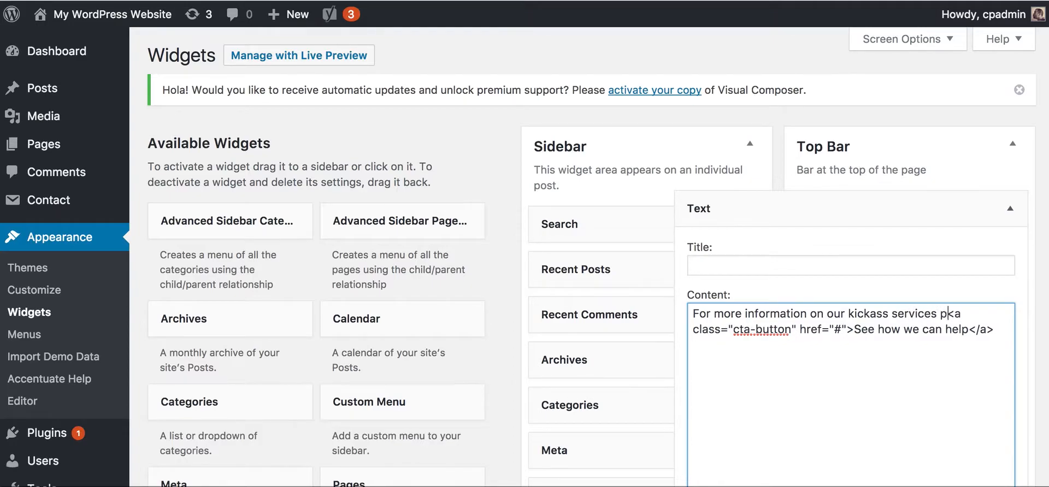
text(lease call us)
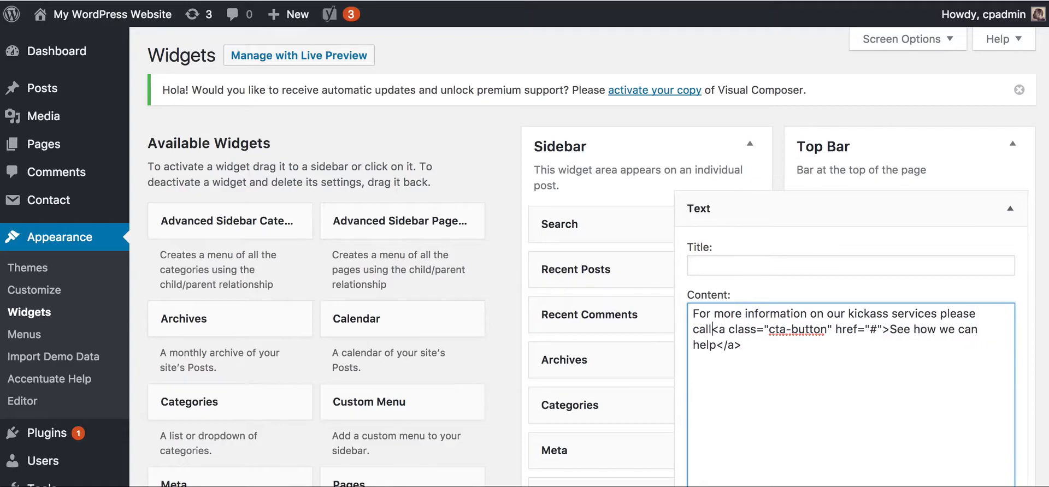
text( today)
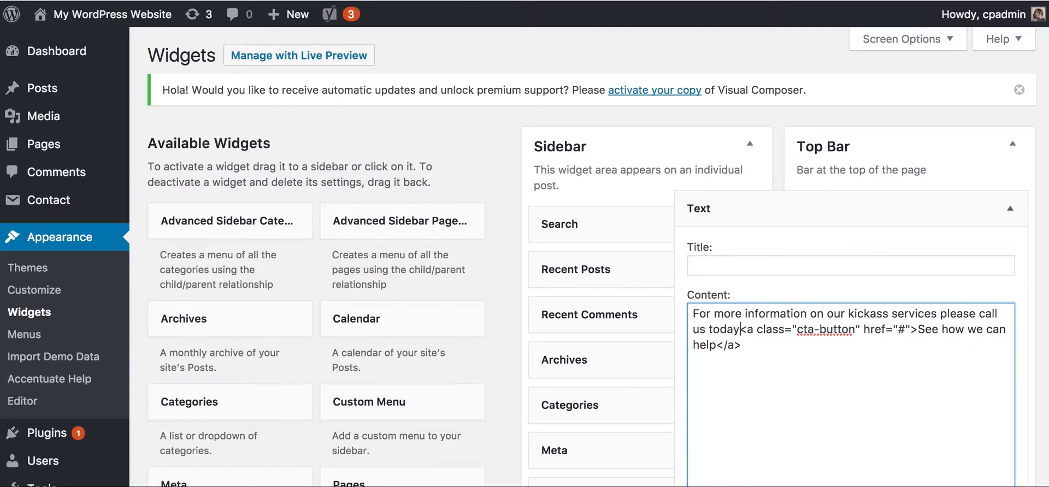
Step: Save the Top Bar text widget and reload the front page to check the new message
drag(784, 330, 885, 329)
click(886, 329)
scroll(726, 433, down, 5)
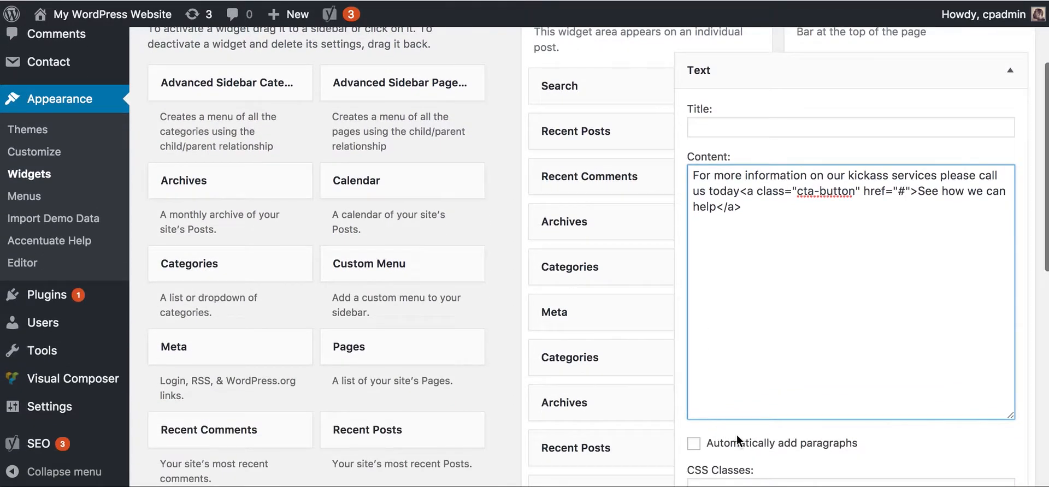
click(994, 444)
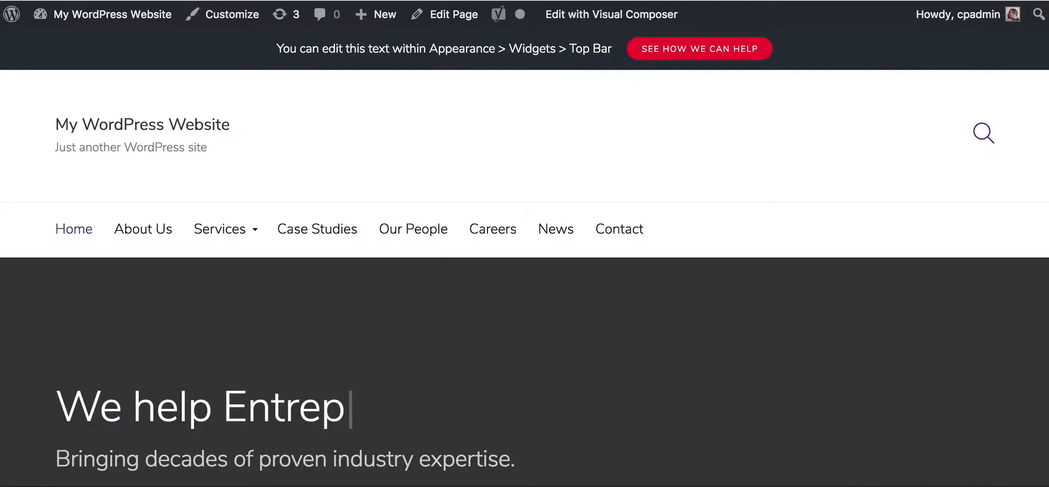
key(super+r)
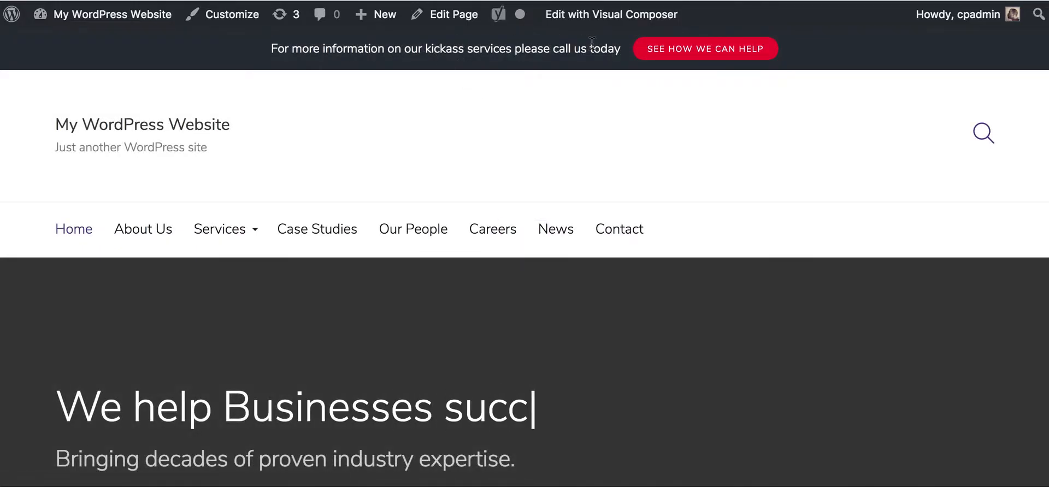
scroll(595, 49, down, 2)
scroll(594, 49, down, 3)
scroll(571, 103, up, 5)
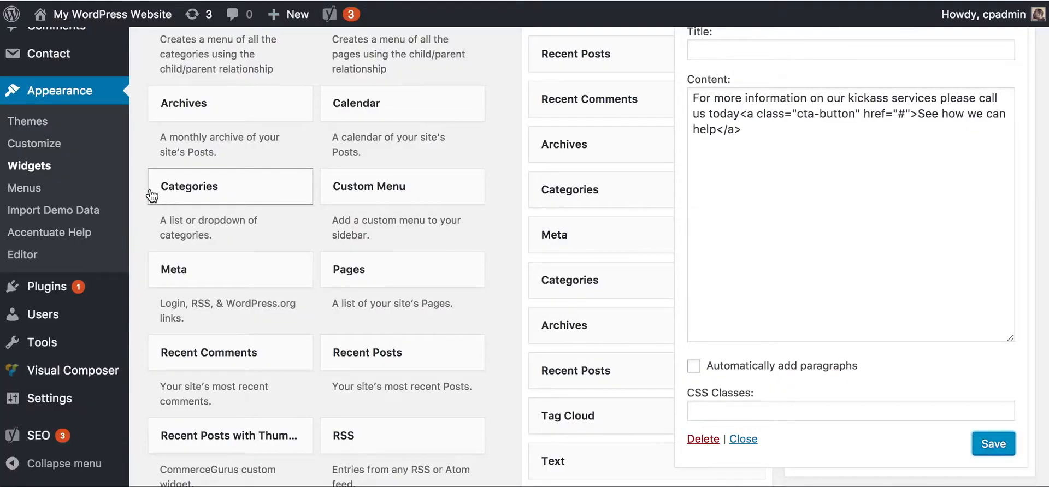
Step: Open the Preloader section of the Customizer's General Settings and reload the front page to check the preloader
scroll(142, 325, down, 5)
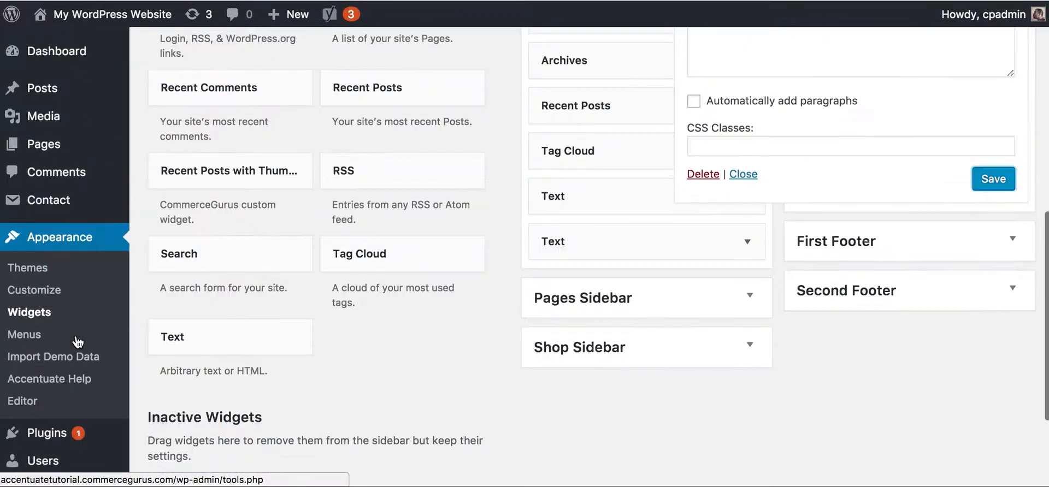
scroll(76, 341, up, 5)
scroll(335, 265, up, 5)
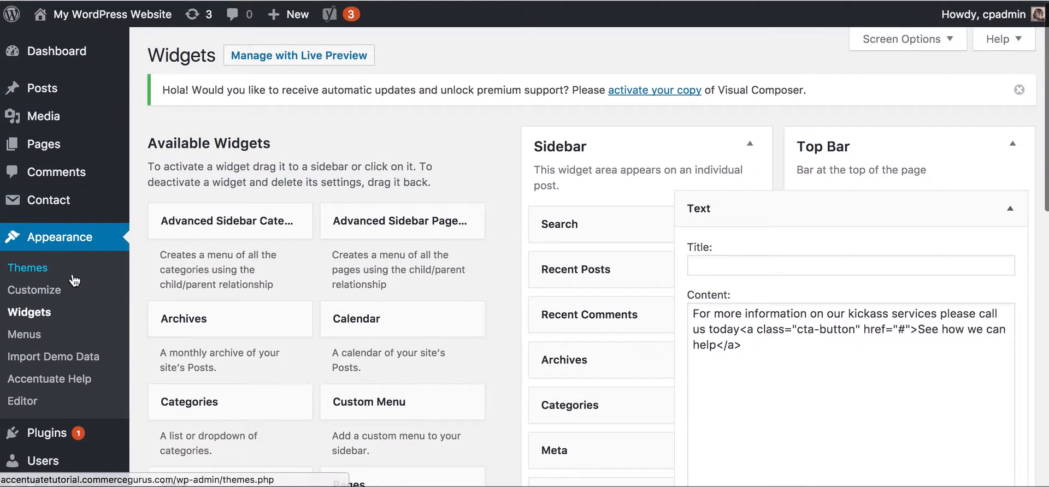
click(61, 287)
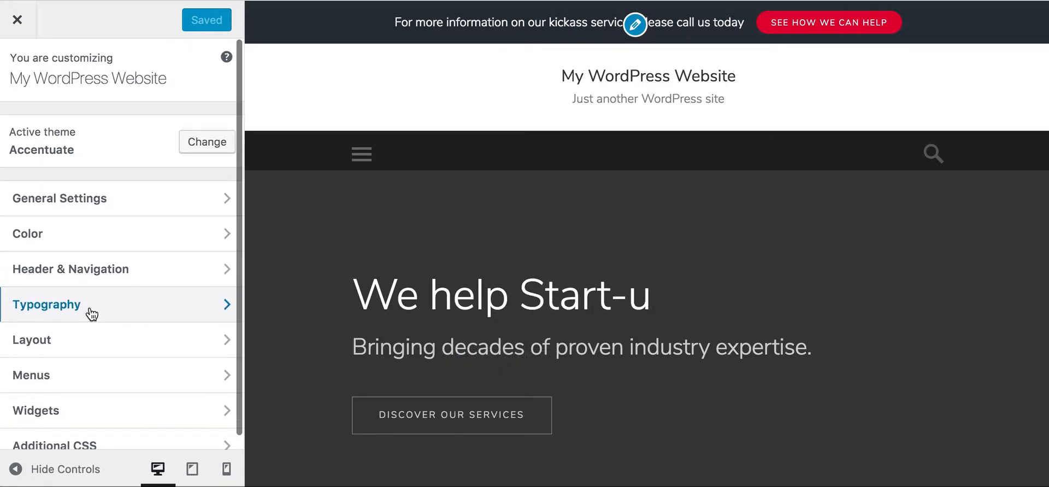
click(94, 200)
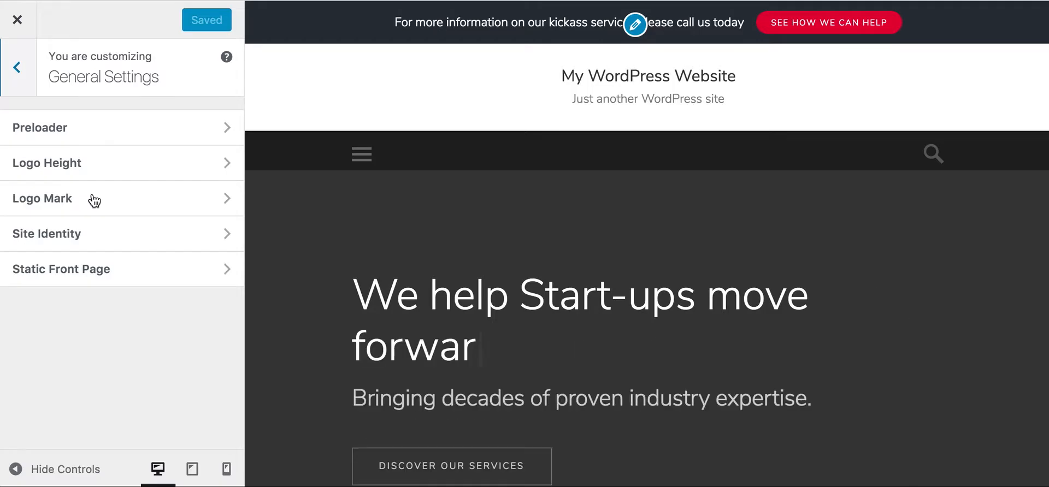
click(90, 140)
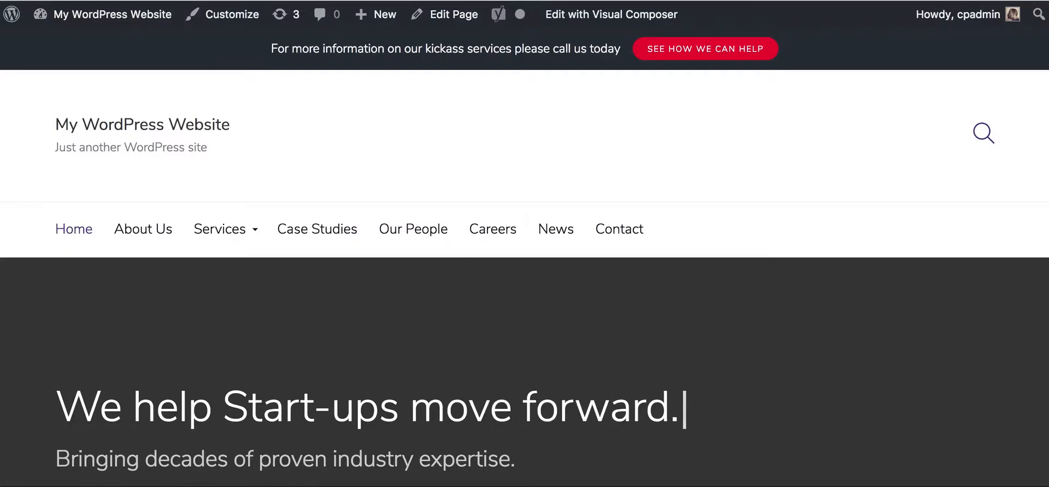
key(super+r)
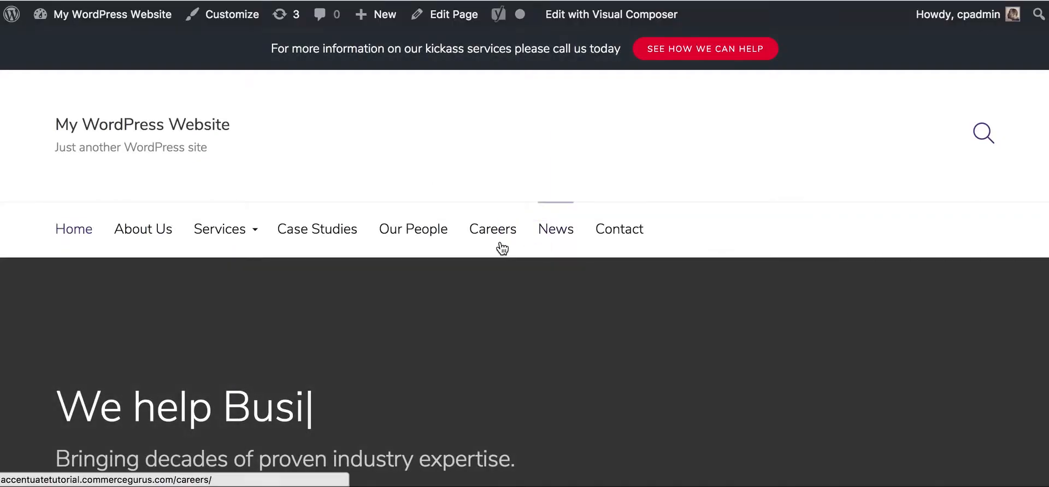
Step: Open the News page to check the preloader, set it to Hide, and reload the site to check the change
click(567, 228)
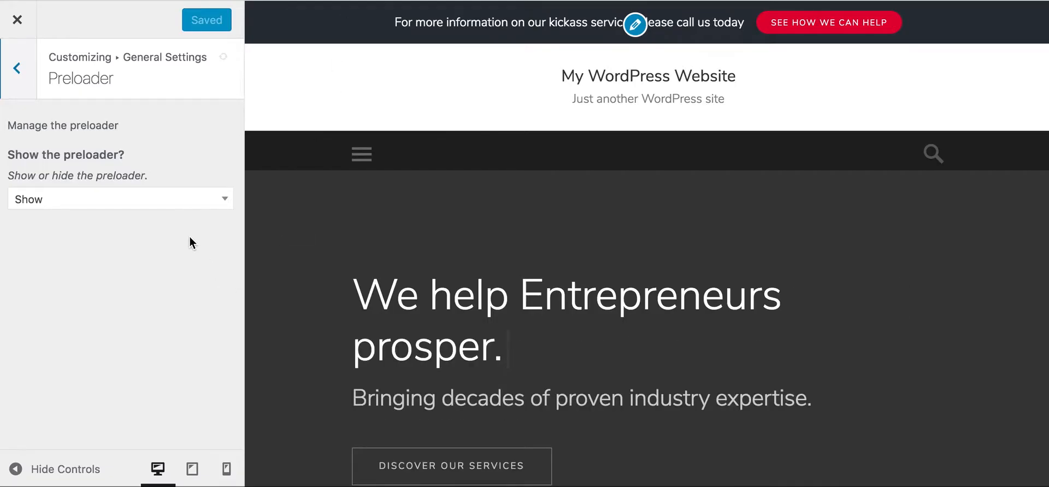
click(183, 204)
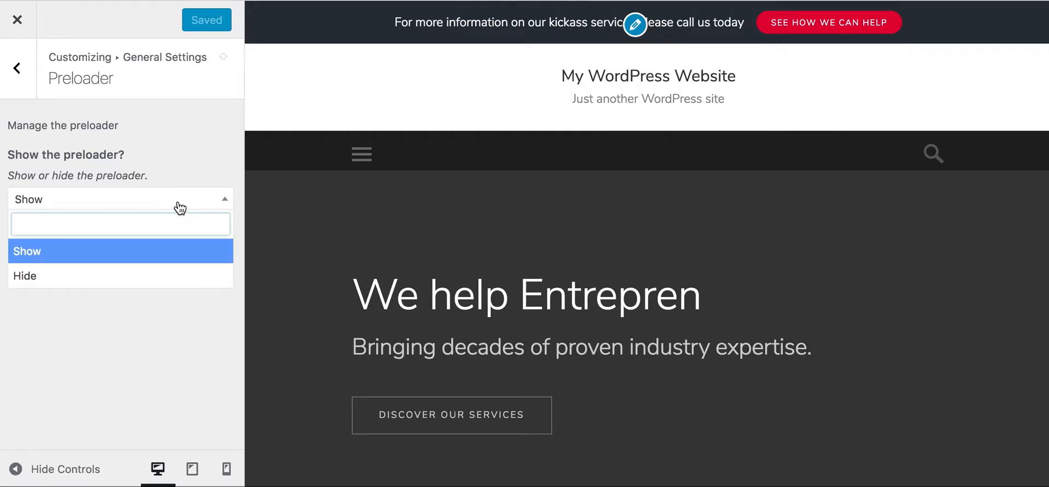
click(127, 275)
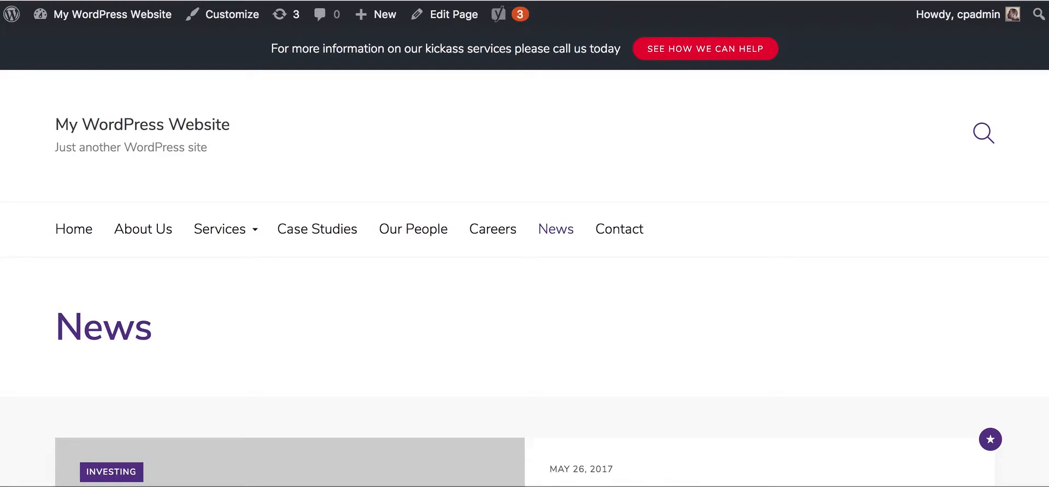
key(super+r)
click(70, 240)
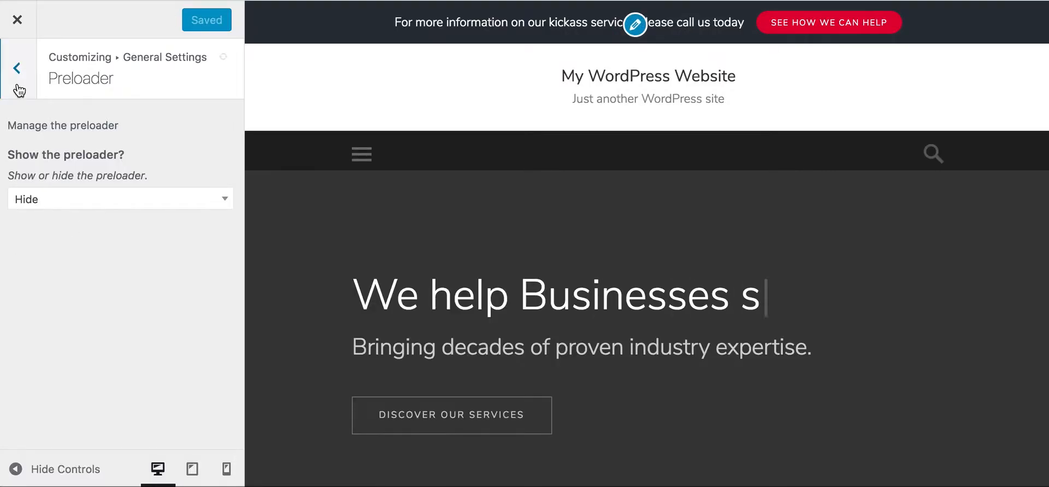
Step: Review the Logo Height, Logo Mark and Site Identity sections of the Customizer's General Settings
click(19, 90)
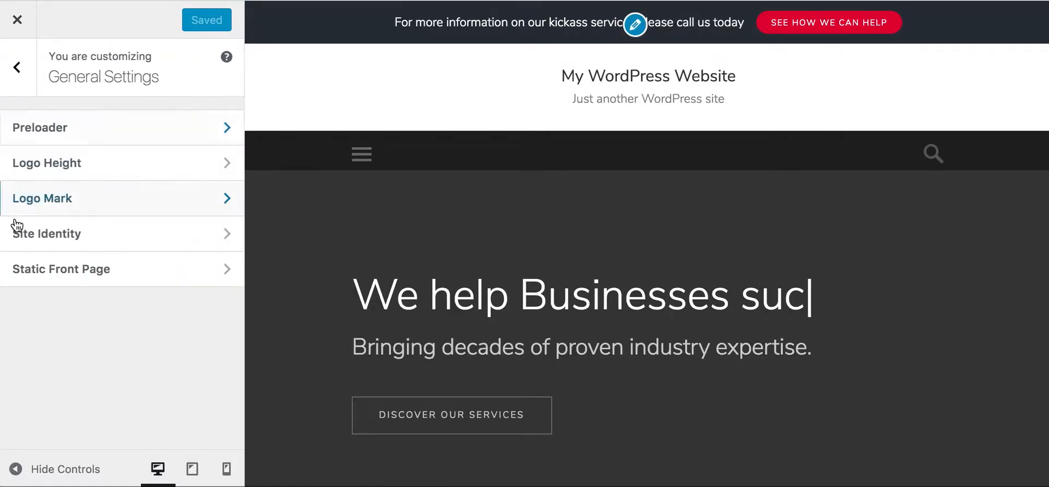
click(82, 176)
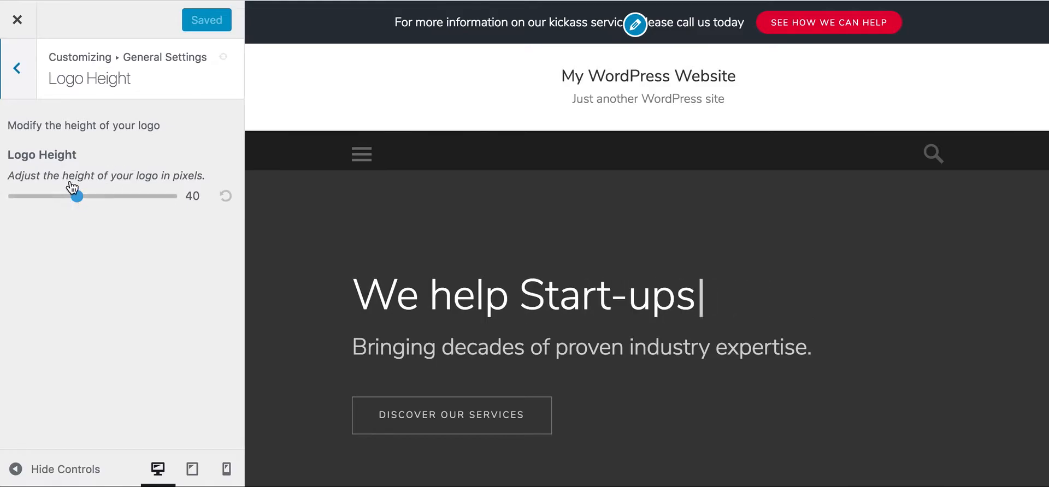
click(17, 76)
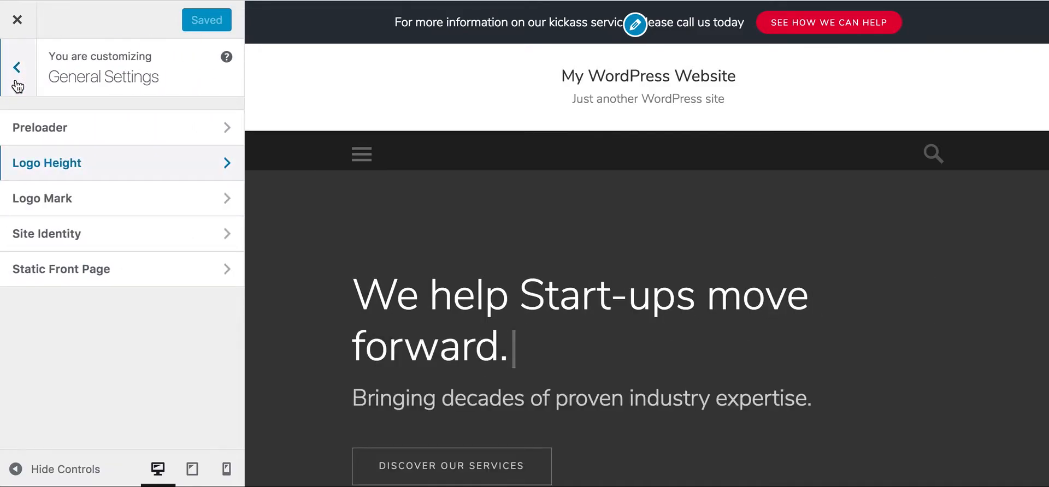
click(36, 207)
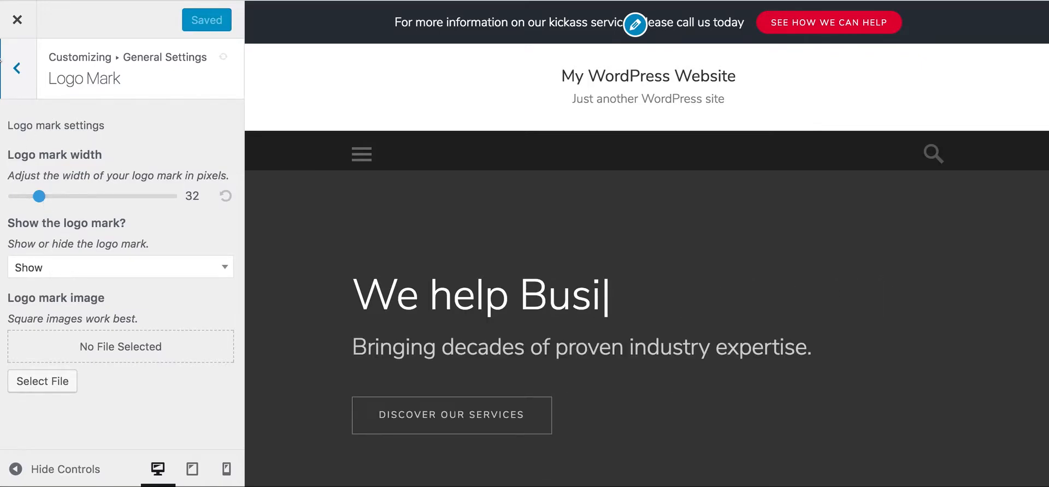
click(17, 76)
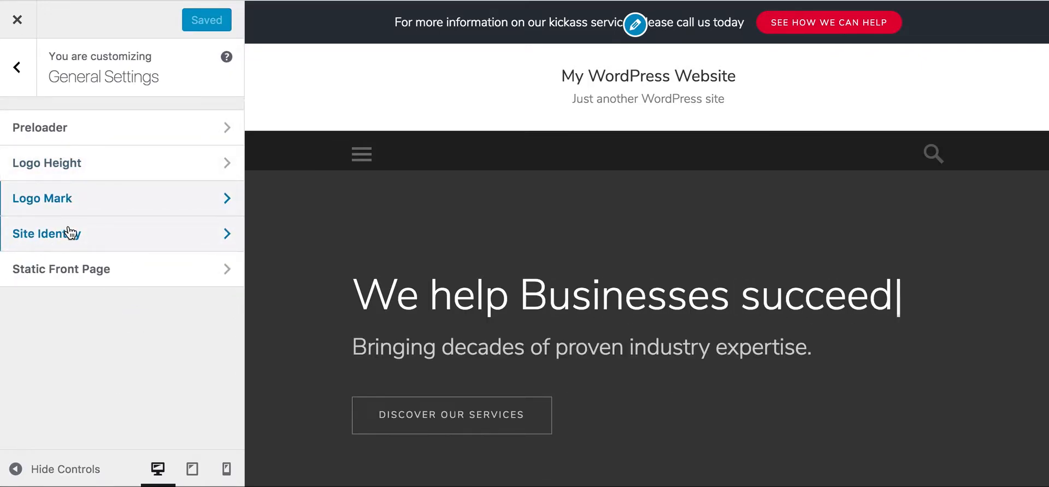
click(69, 234)
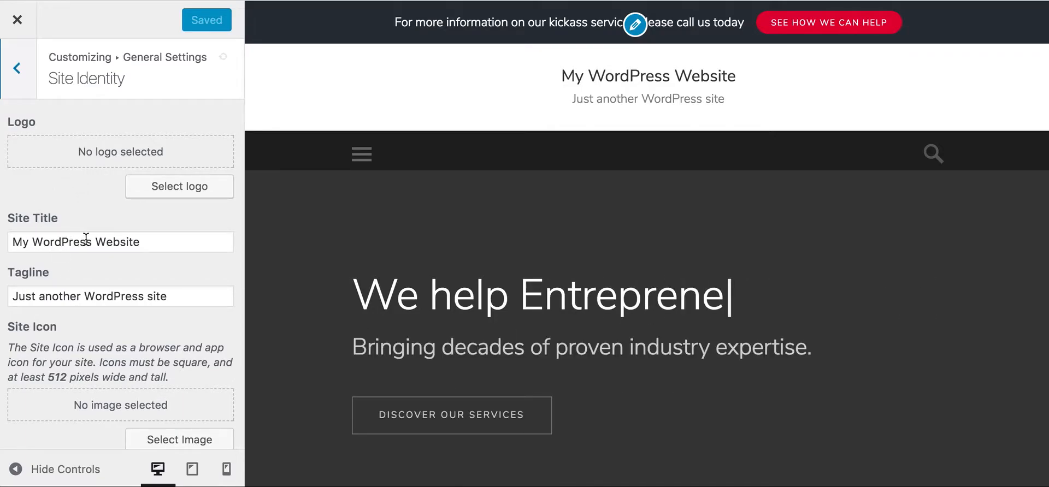
click(25, 89)
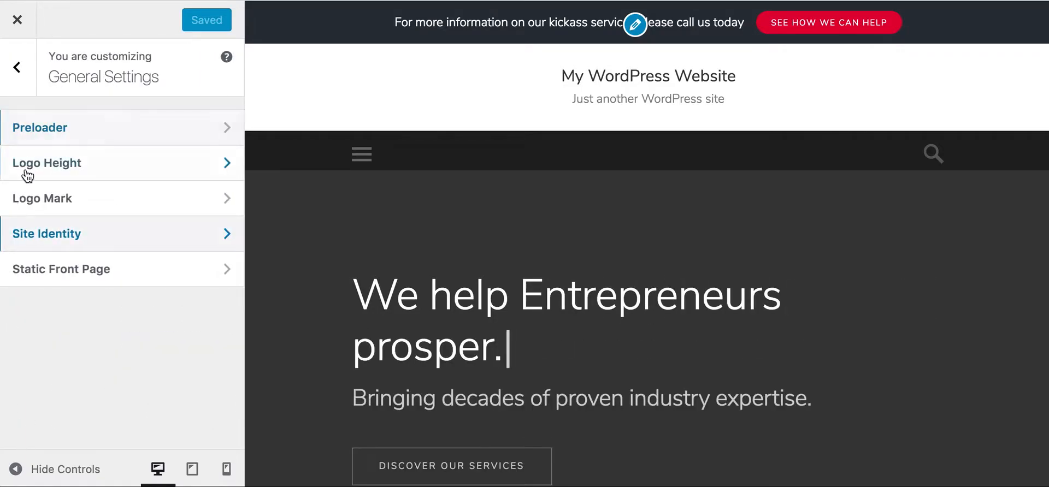
Step: Review the General, Layout Container and Footer sections of the Color settings
click(12, 63)
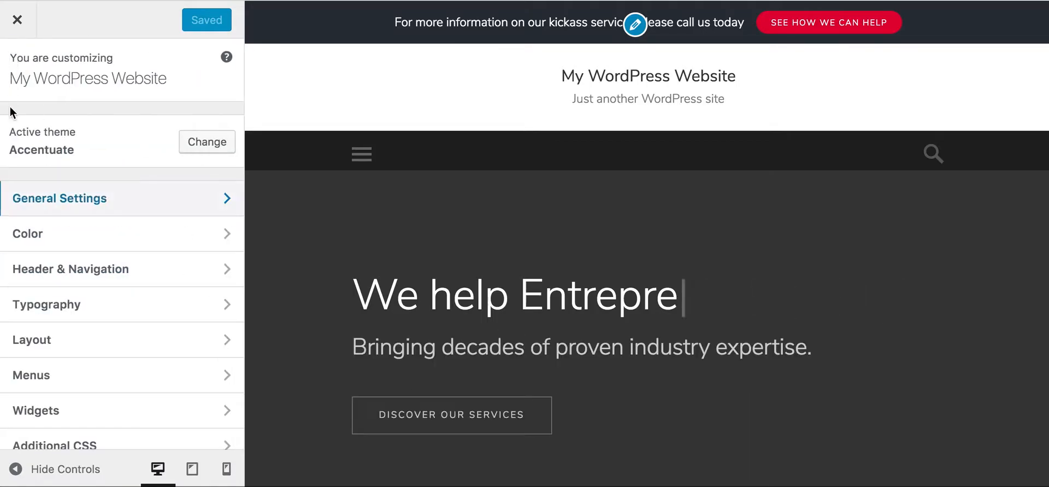
click(43, 235)
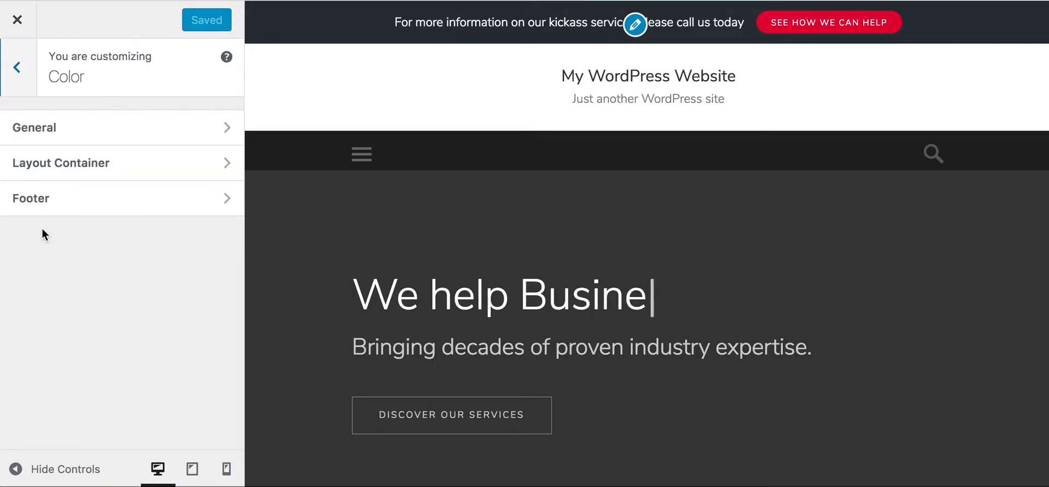
click(87, 140)
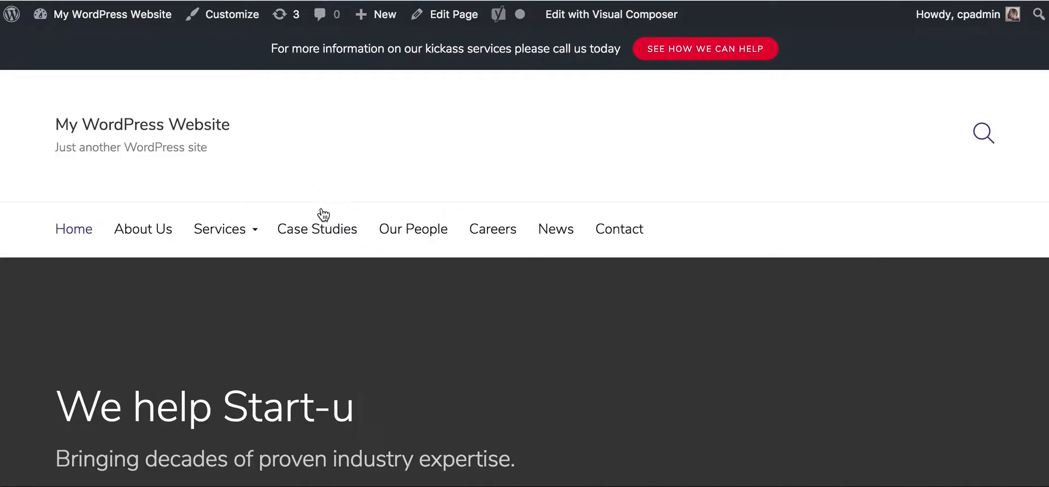
scroll(323, 207, down, 5)
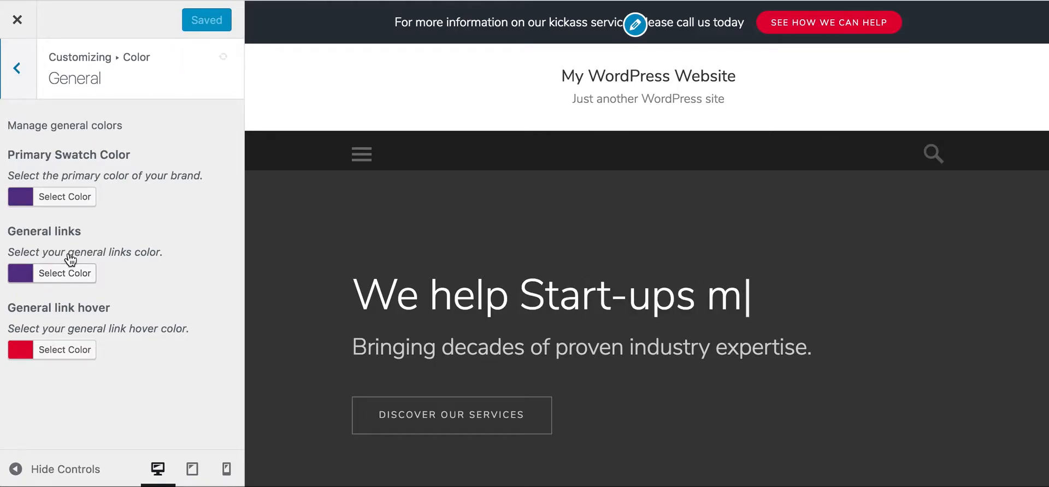
click(33, 71)
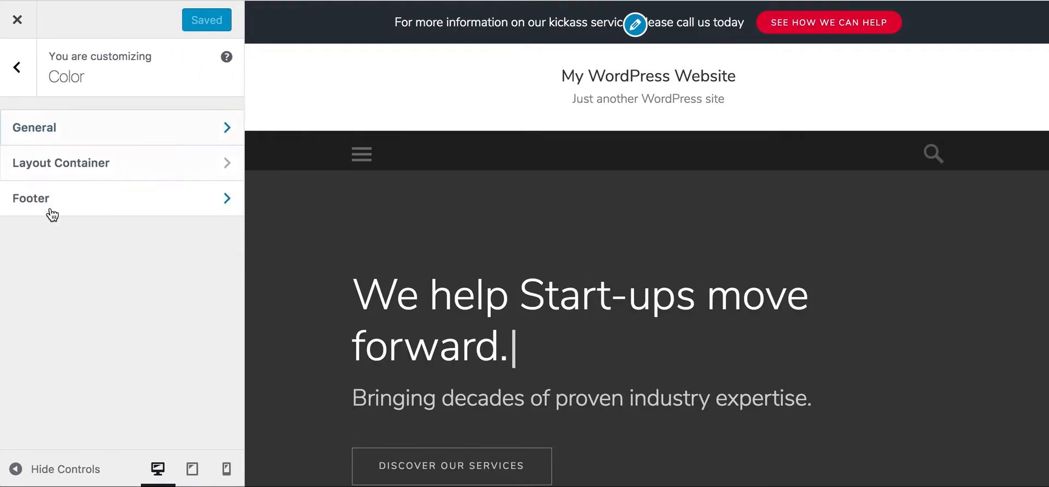
click(84, 163)
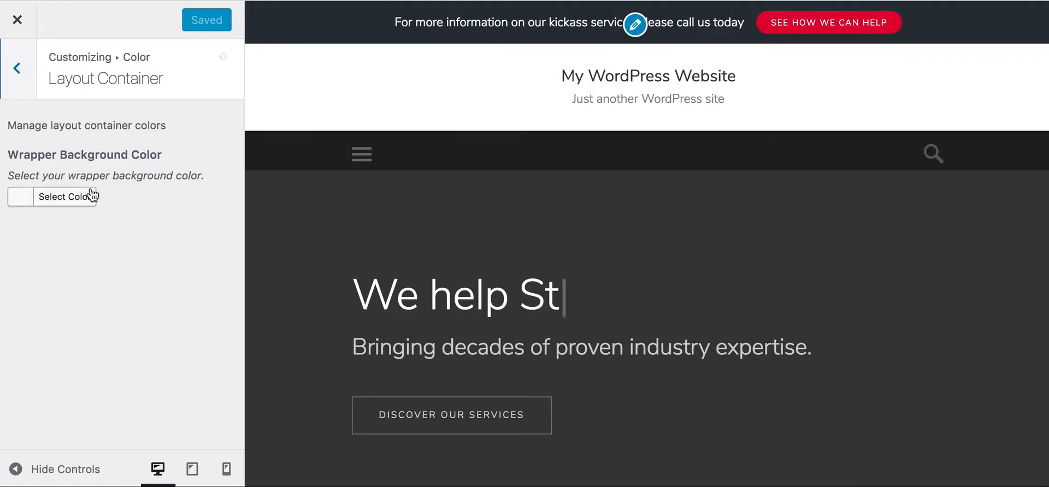
click(15, 74)
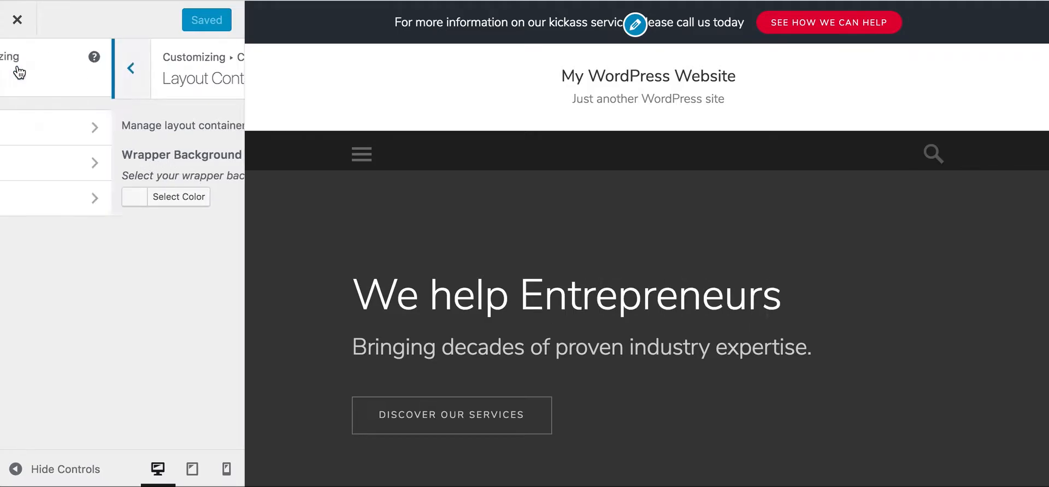
click(35, 204)
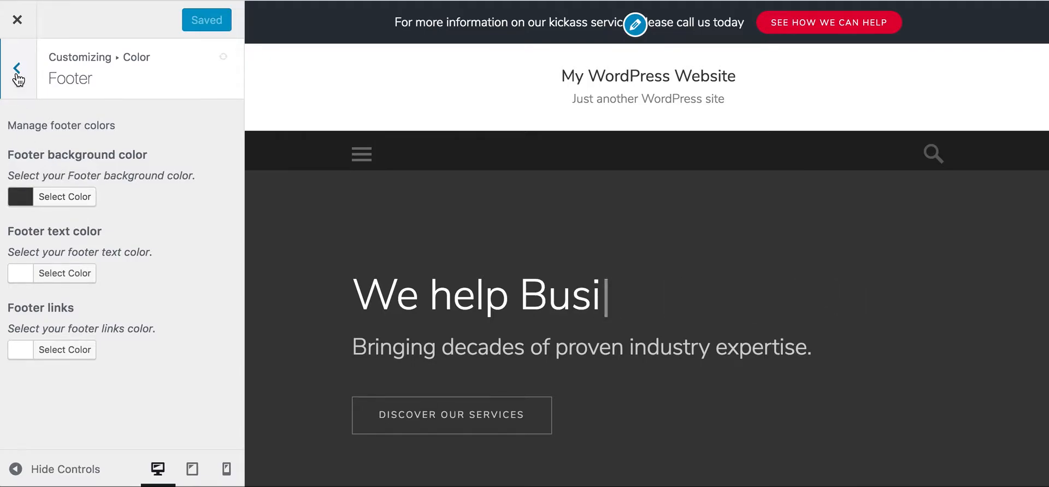
click(16, 70)
Step: Leave the Color settings and open the Top Bar section of Header & Navigation
click(18, 75)
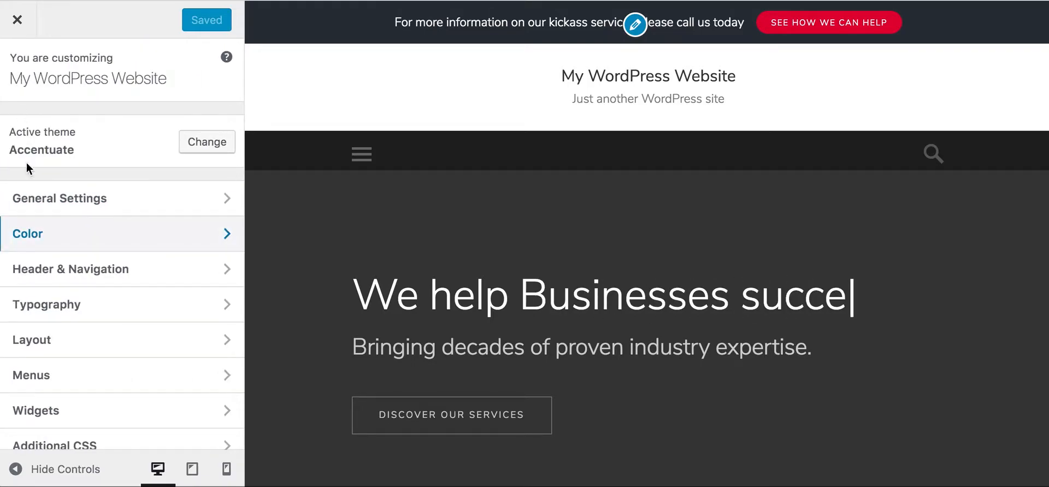
click(44, 270)
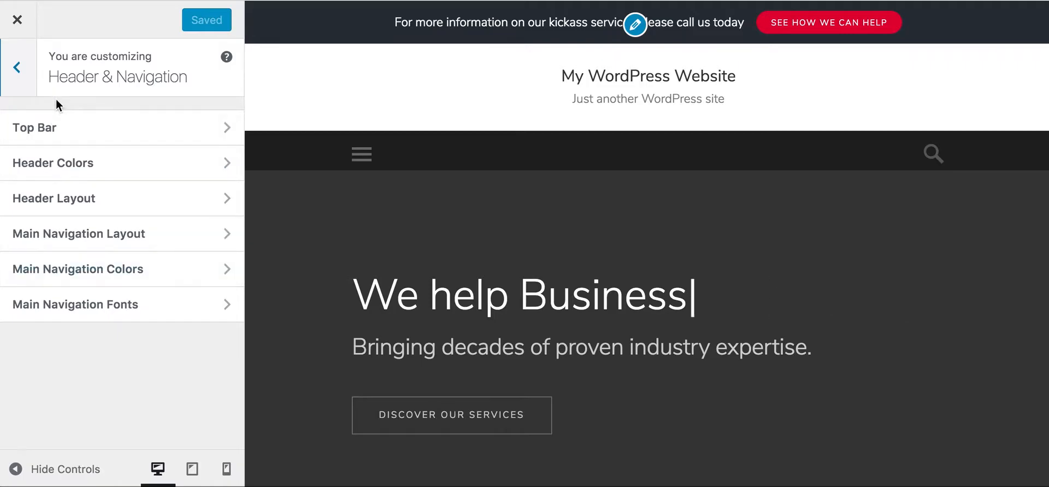
click(62, 129)
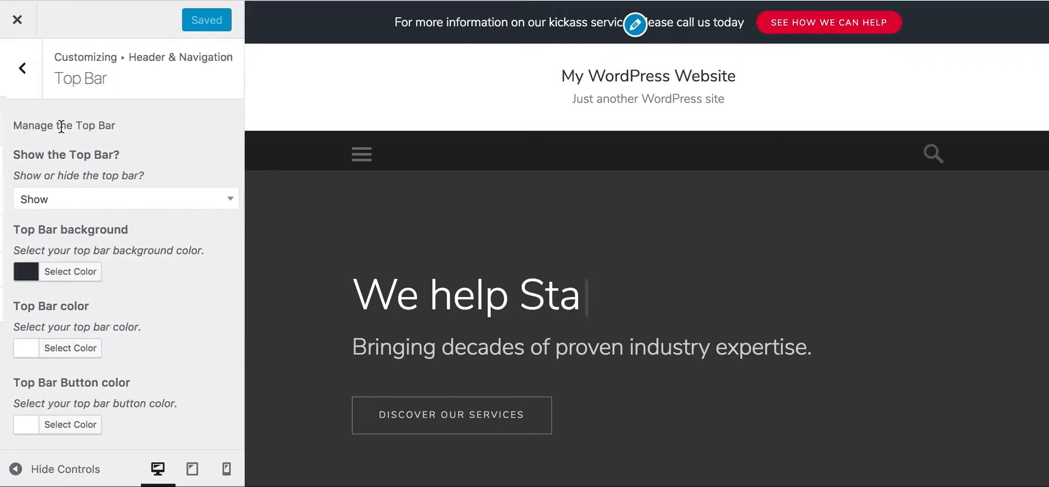
Step: Hide the Top Bar, publish the change and reload the front page to check it
click(86, 207)
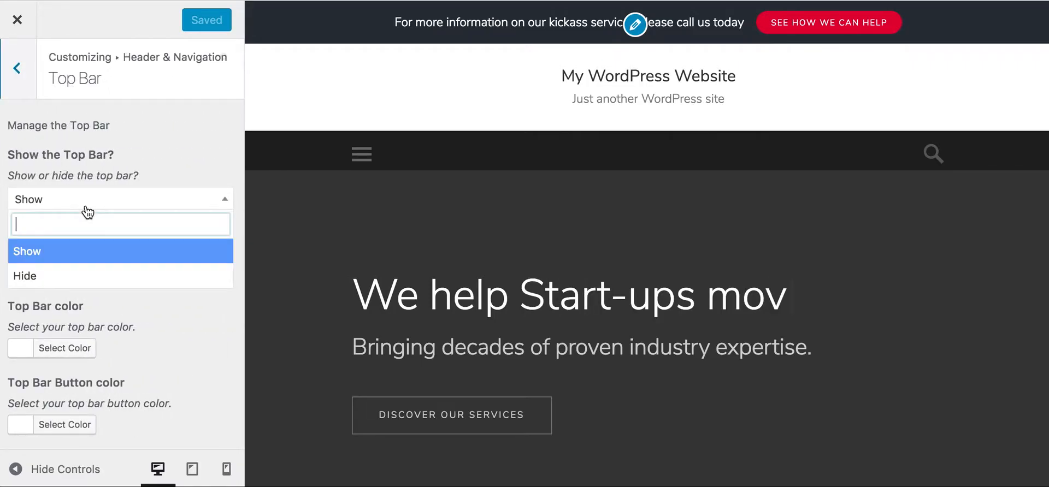
click(78, 281)
click(173, 23)
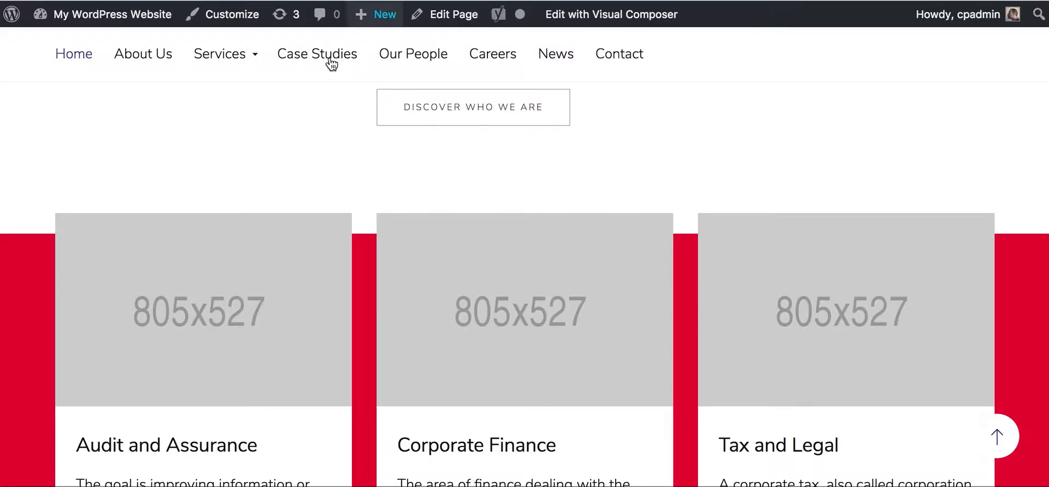
key(super+r)
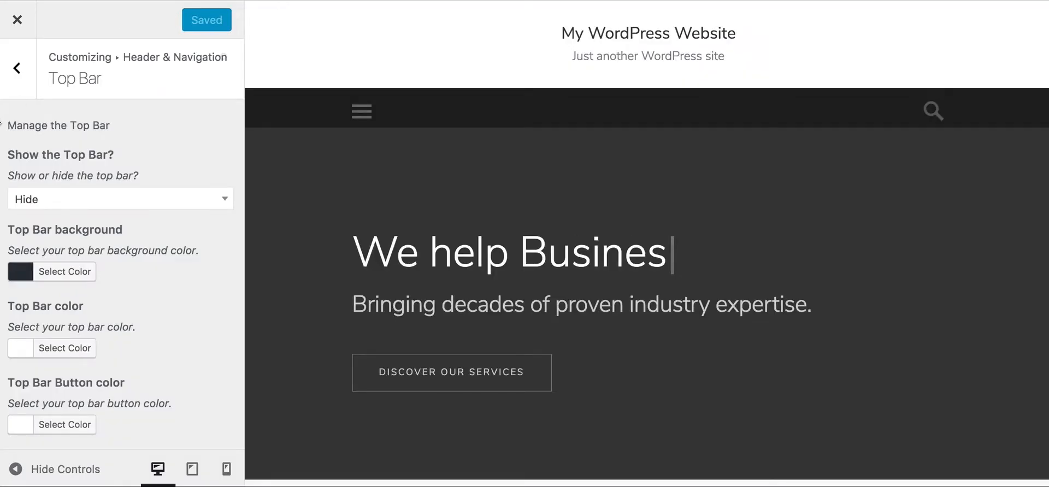
Step: Set the Top Bar to Show, change its background color to blue #1562d5 and publish the changes
click(86, 202)
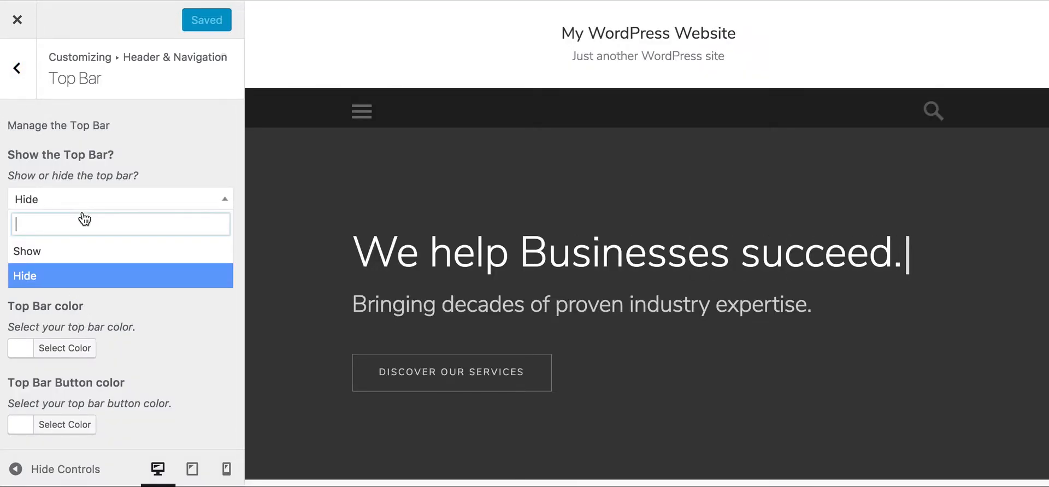
click(63, 252)
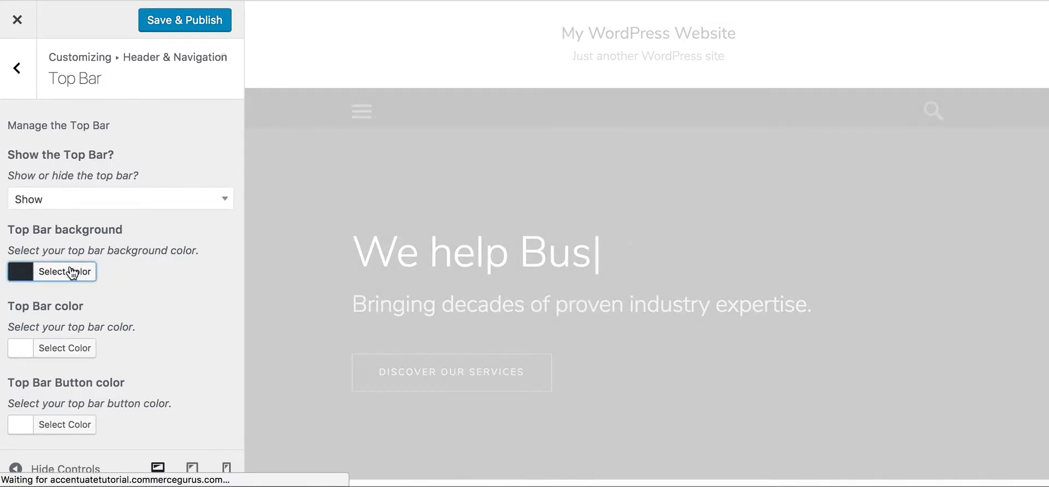
click(71, 272)
drag(117, 344, 140, 382)
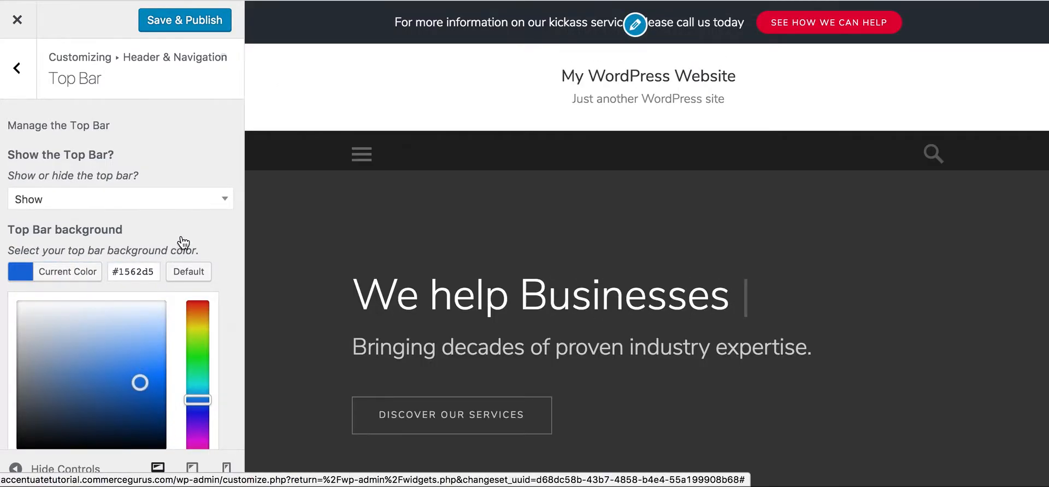
click(154, 107)
click(186, 19)
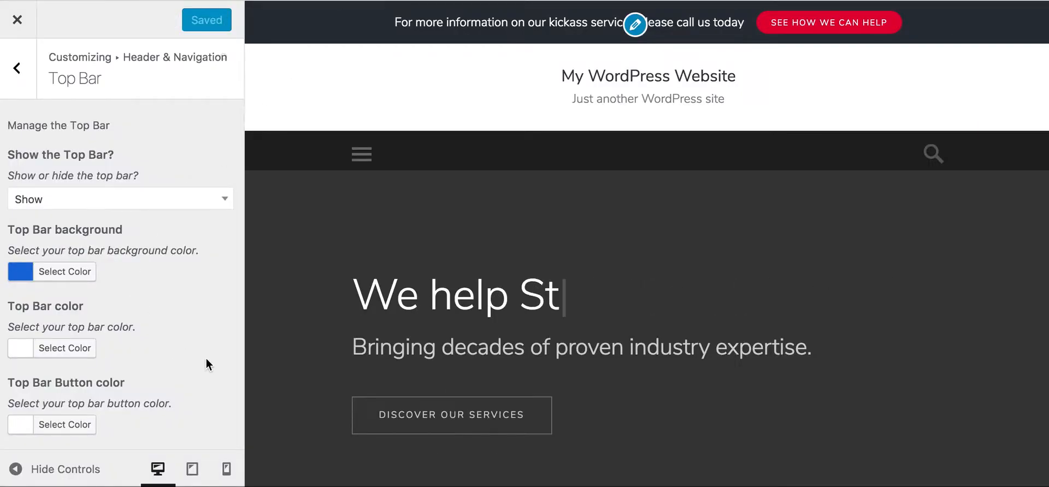
scroll(206, 358, down, 5)
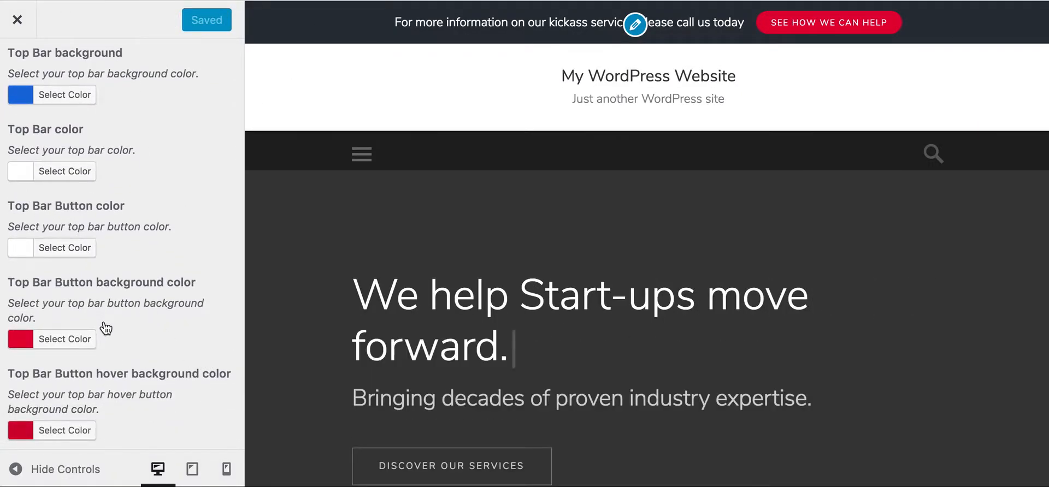
scroll(105, 329, down, 1)
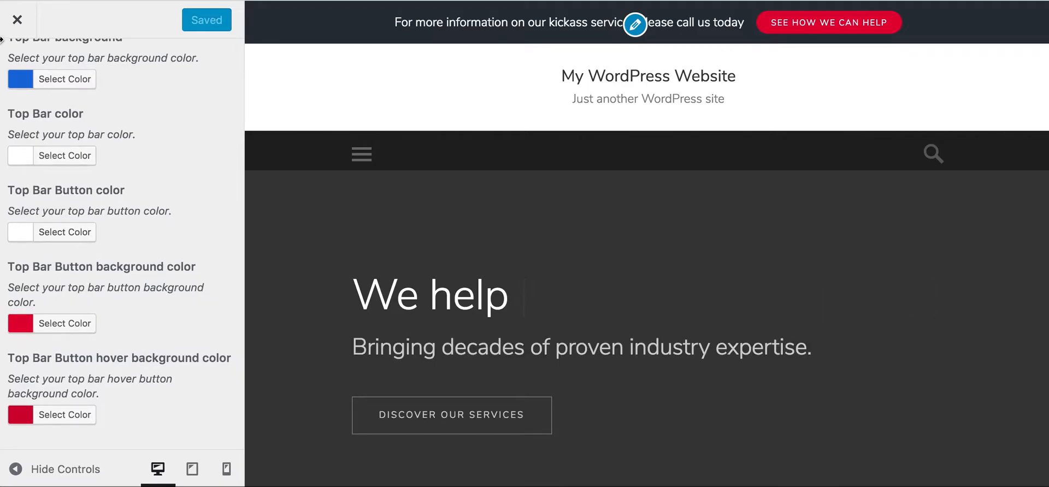
scroll(42, 170, up, 6)
Step: Open the Header Colors section and change the header background color to red
click(19, 87)
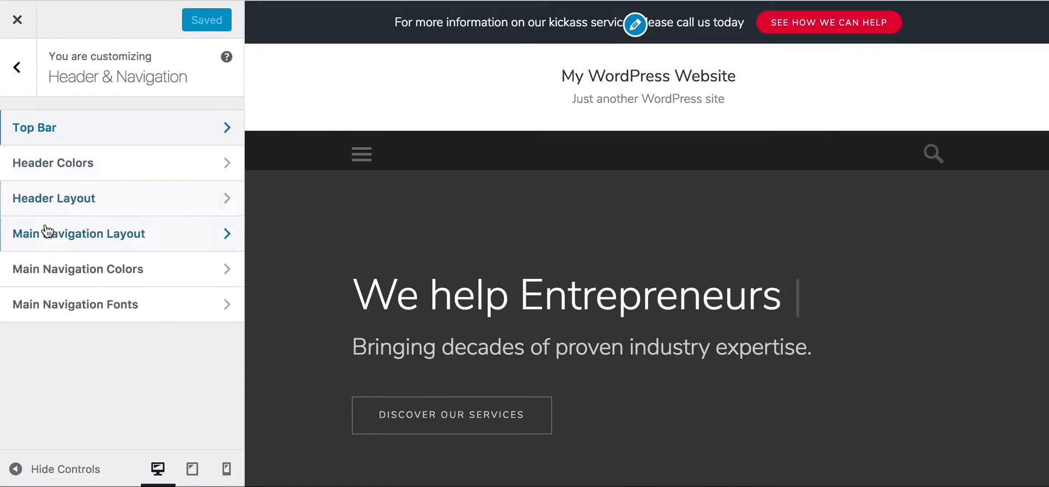
click(84, 174)
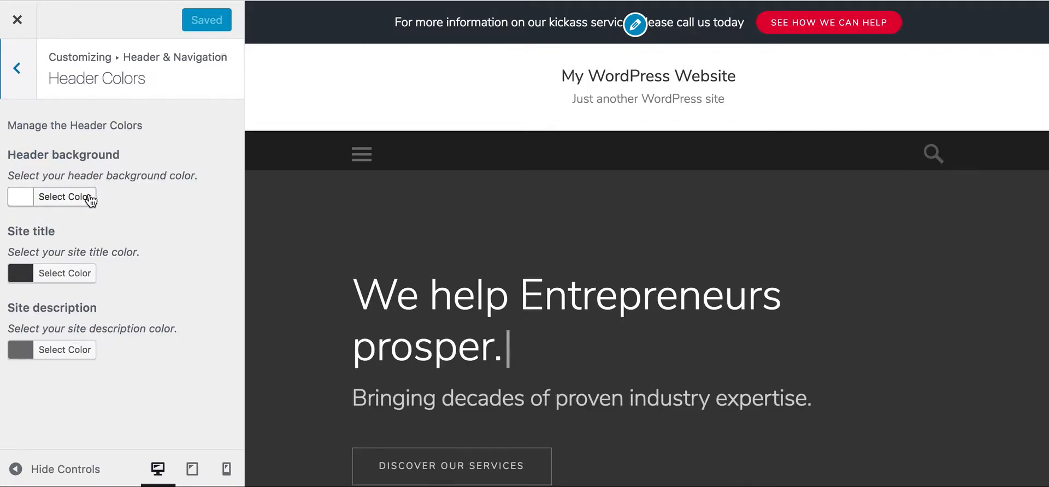
click(85, 202)
drag(103, 282, 147, 336)
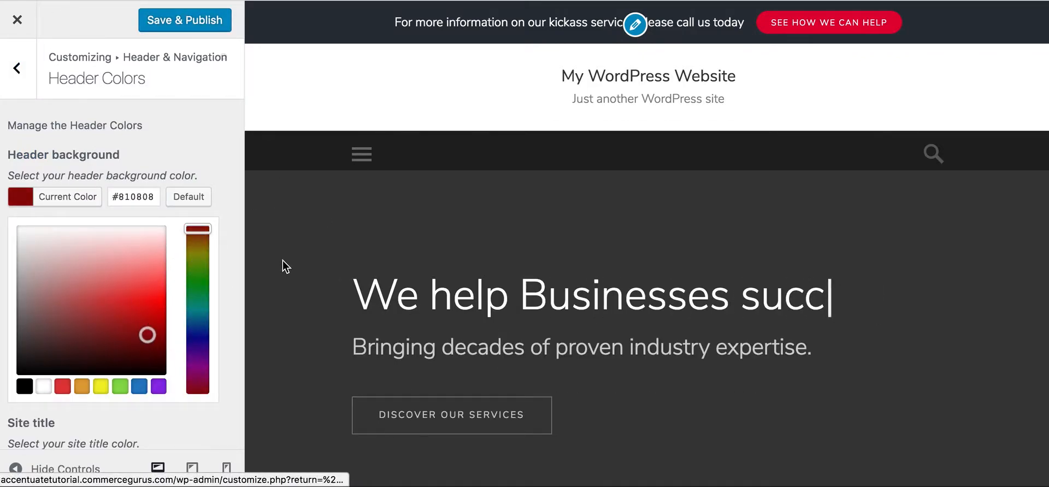
drag(149, 261, 141, 310)
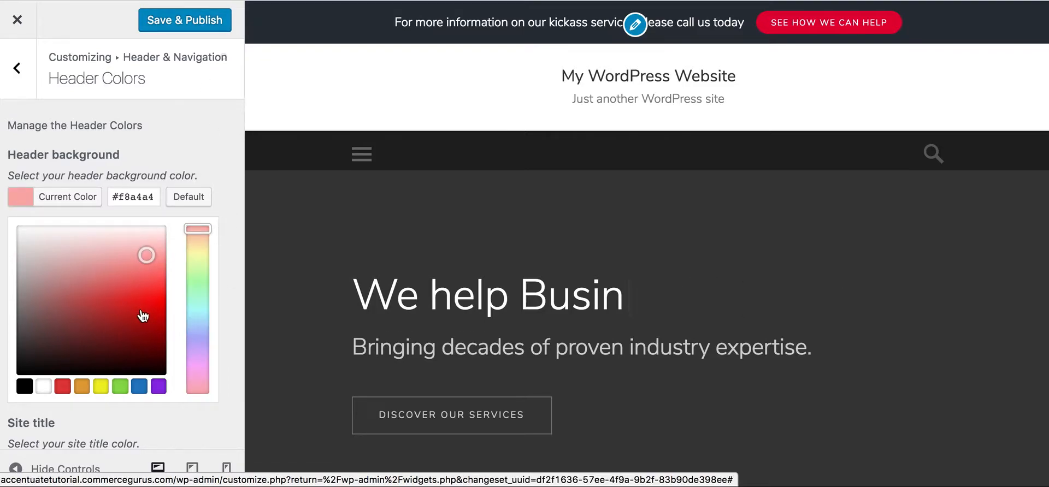
click(200, 144)
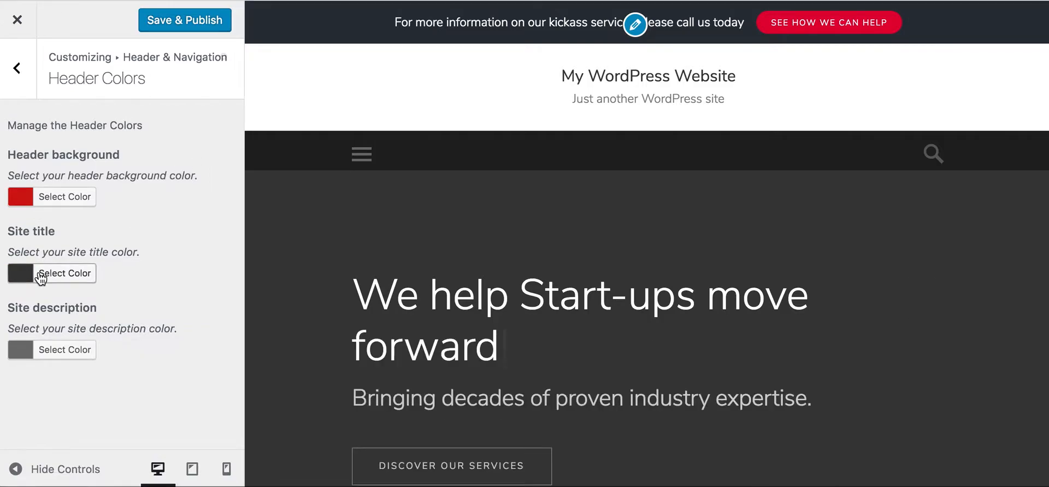
Step: Change the site title color to teal #3da799 and publish the header color changes
click(65, 273)
drag(80, 335, 127, 412)
click(197, 382)
drag(123, 377, 85, 387)
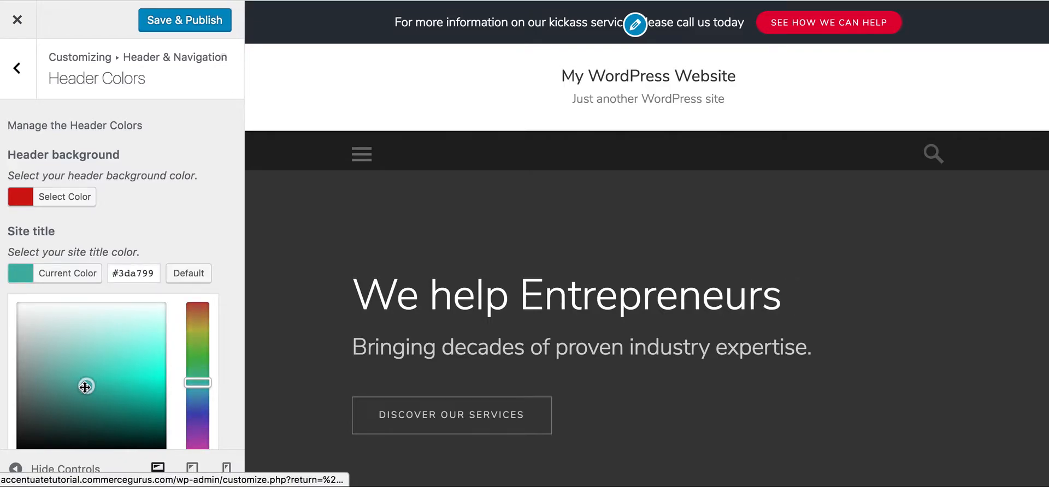
click(186, 22)
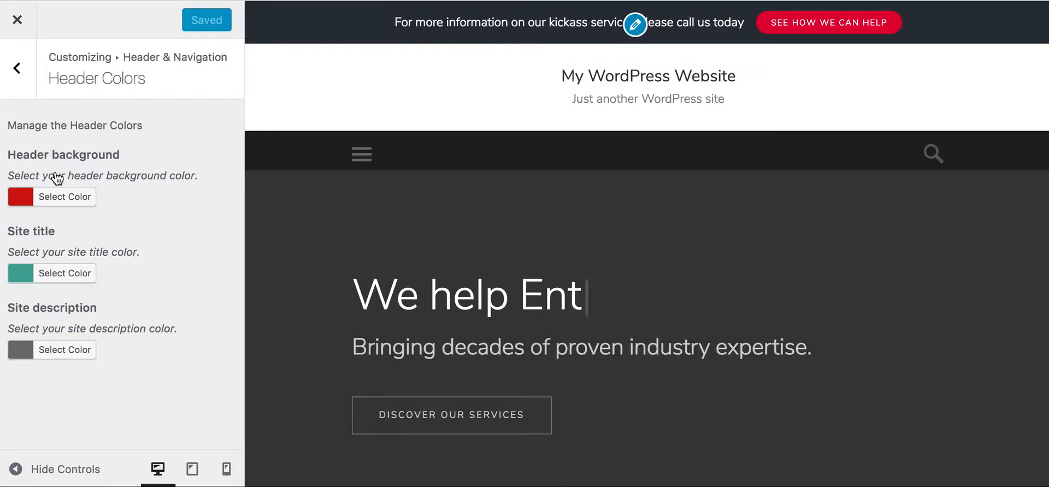
Step: Open the Main Navigation Layout section and look through the navigation position and sticky navigation options
click(19, 86)
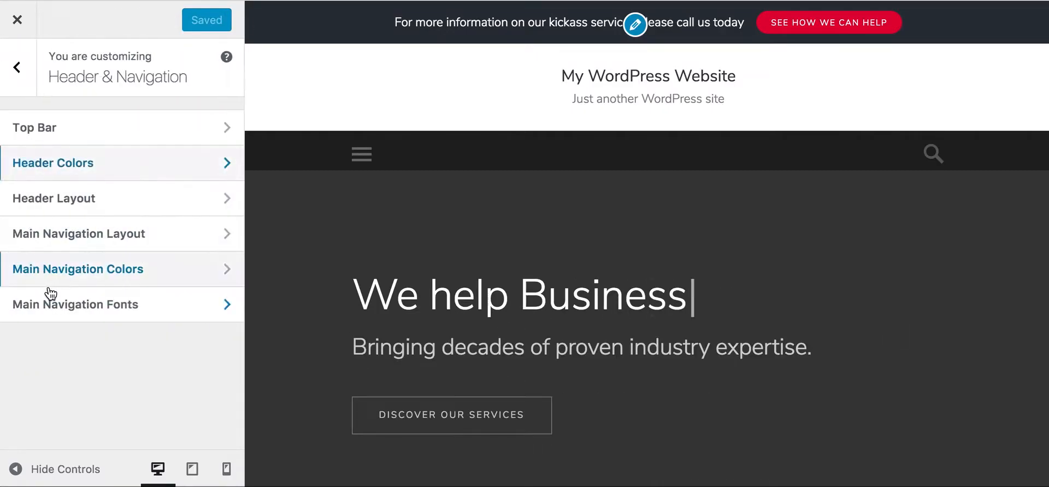
click(105, 238)
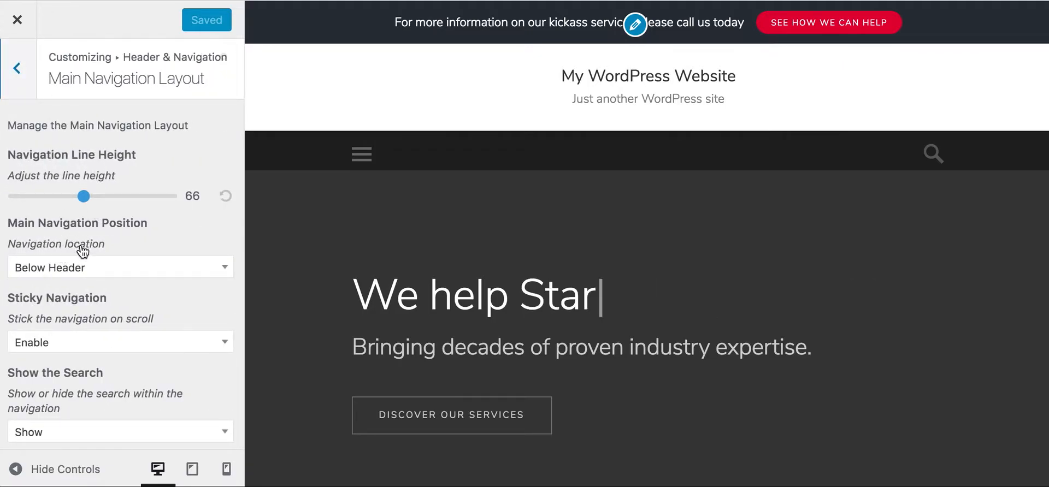
click(93, 266)
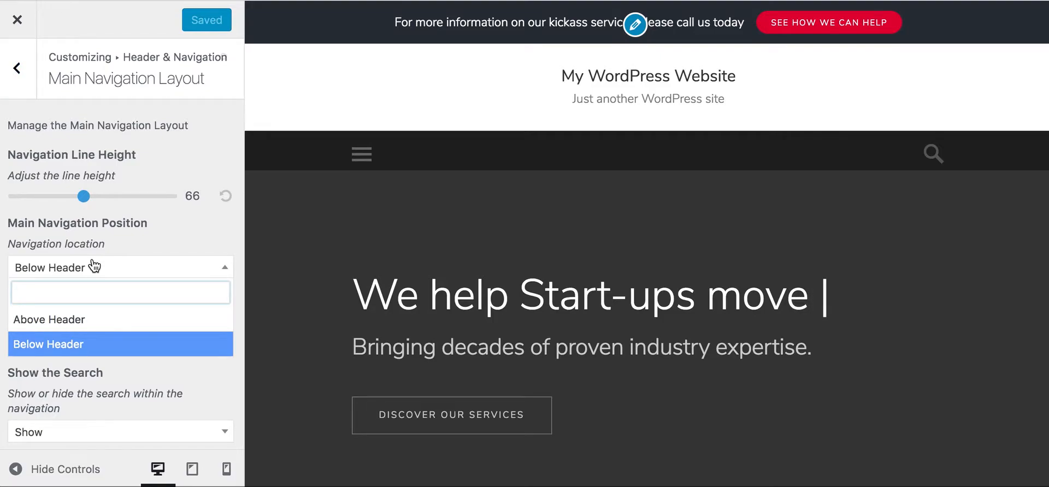
click(92, 268)
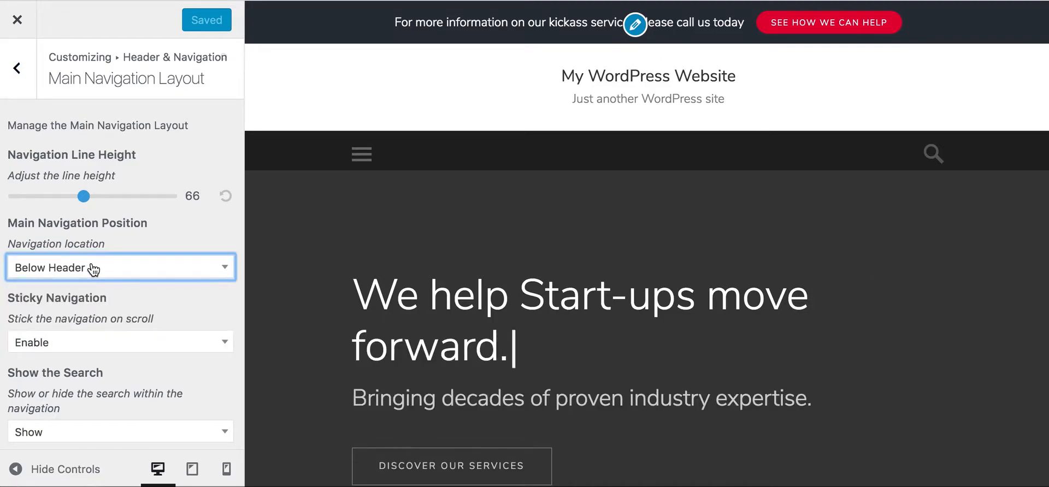
click(118, 347)
click(122, 348)
scroll(119, 341, down, 1)
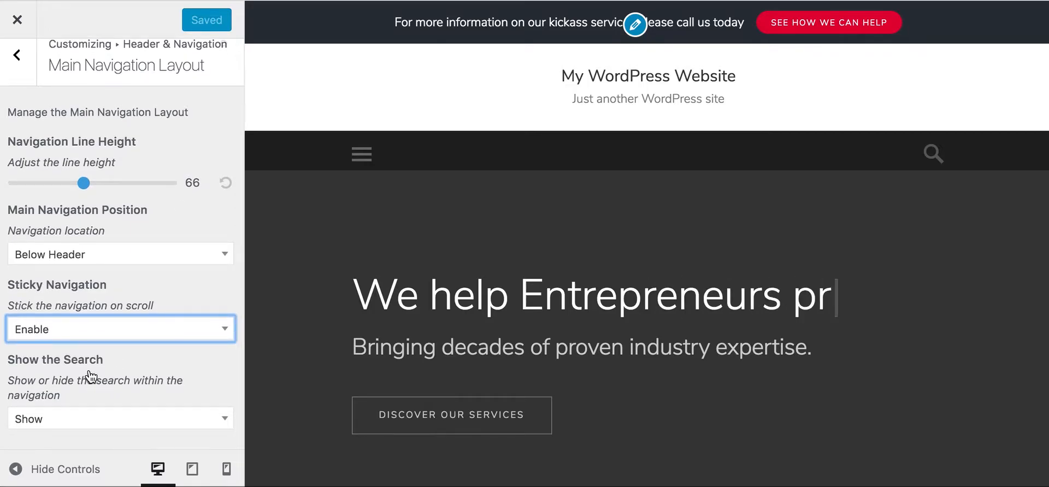
Step: Set Show the Search to Hide and Sticky Navigation to Disable
click(91, 419)
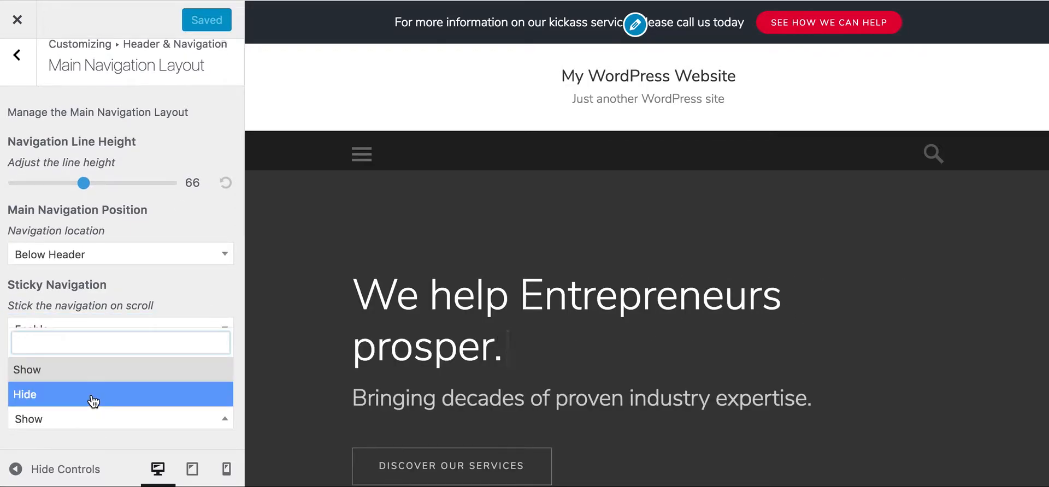
click(92, 396)
click(92, 334)
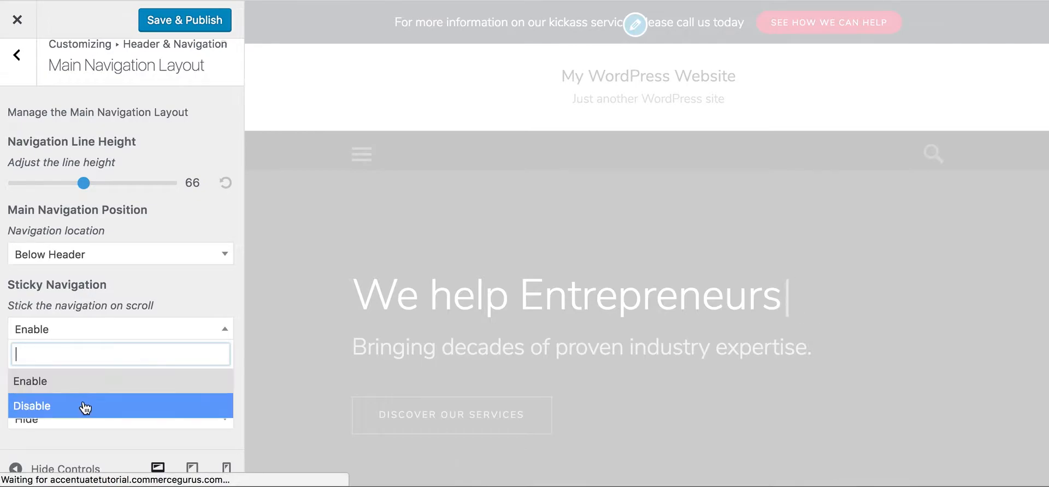
click(85, 407)
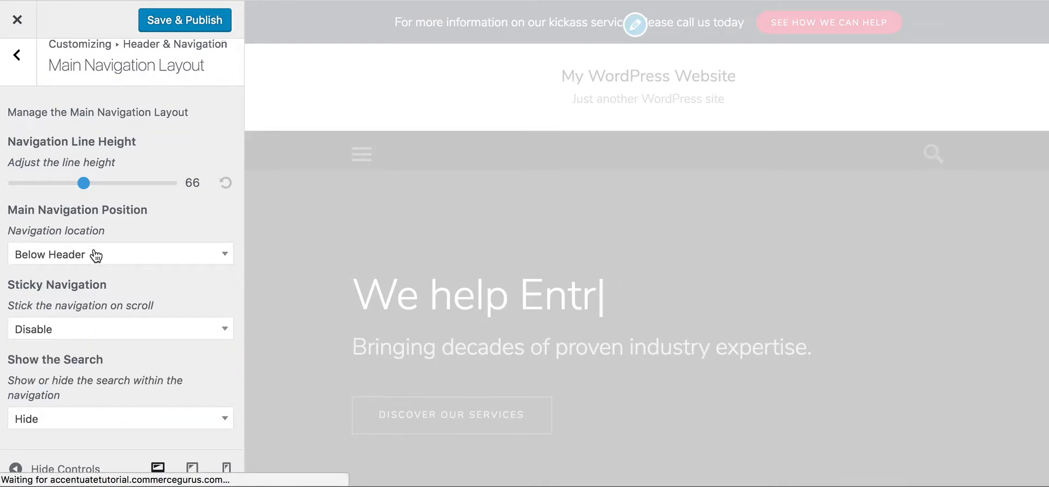
Step: Set the Main Navigation Position to Above Header, publish the changes and check the front page
click(96, 258)
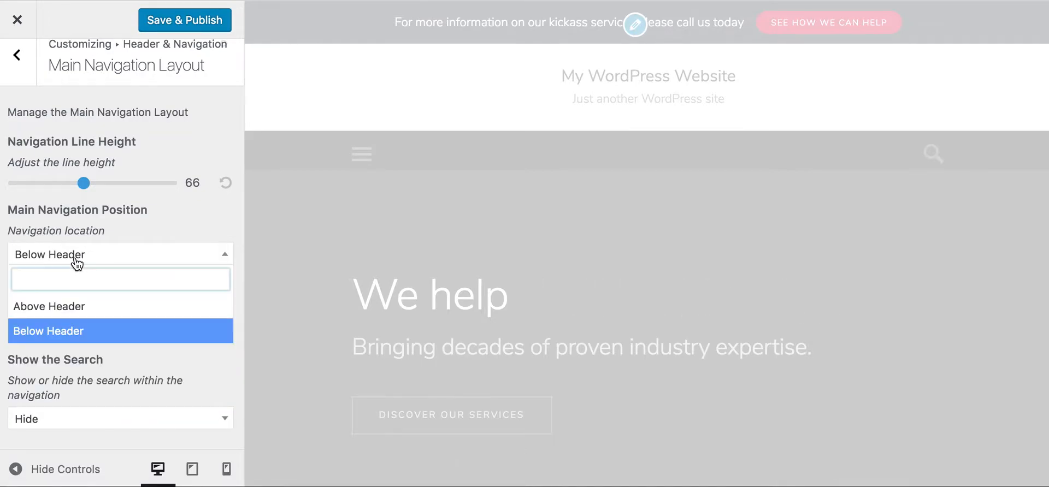
click(68, 303)
click(174, 23)
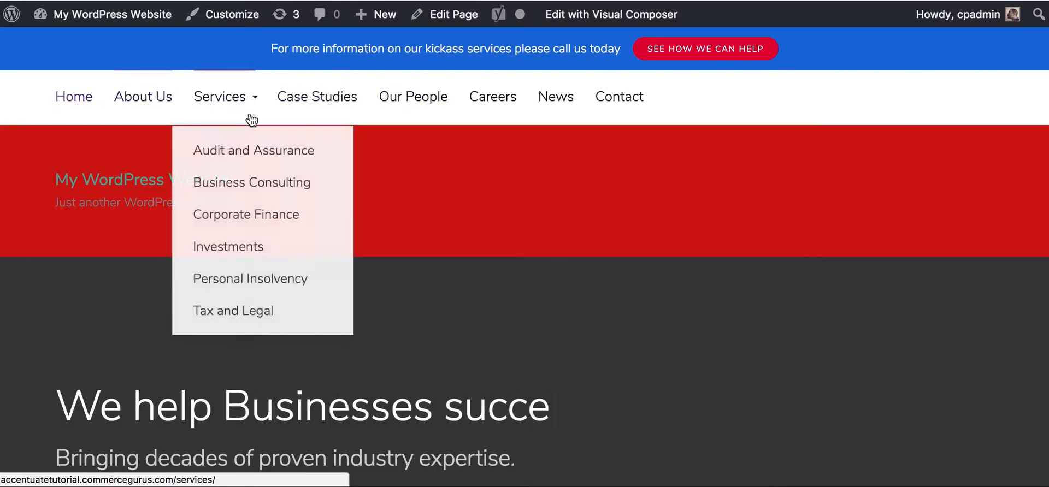
scroll(781, 212, down, 10)
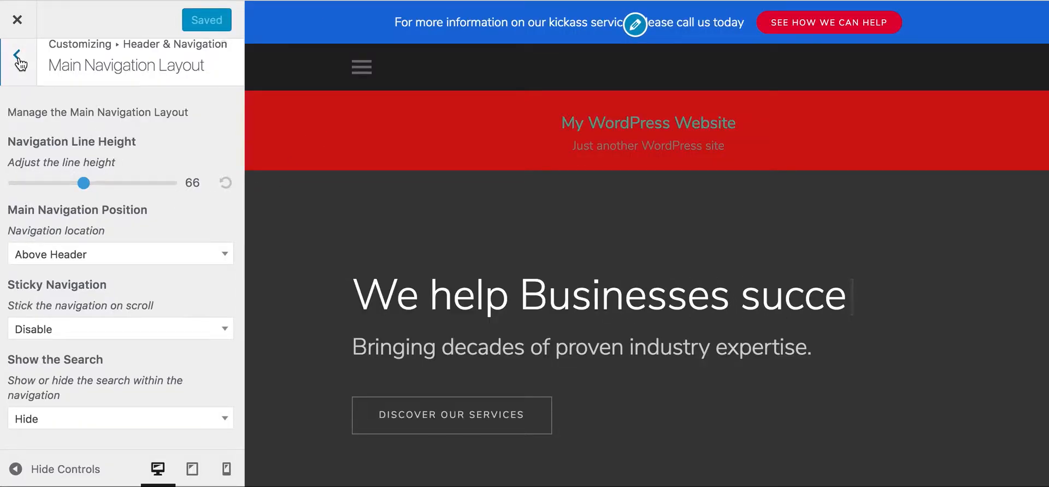
Step: Open Main Navigation Colors, set the navigation background color to yellow #eeee22 and publish the change
click(20, 64)
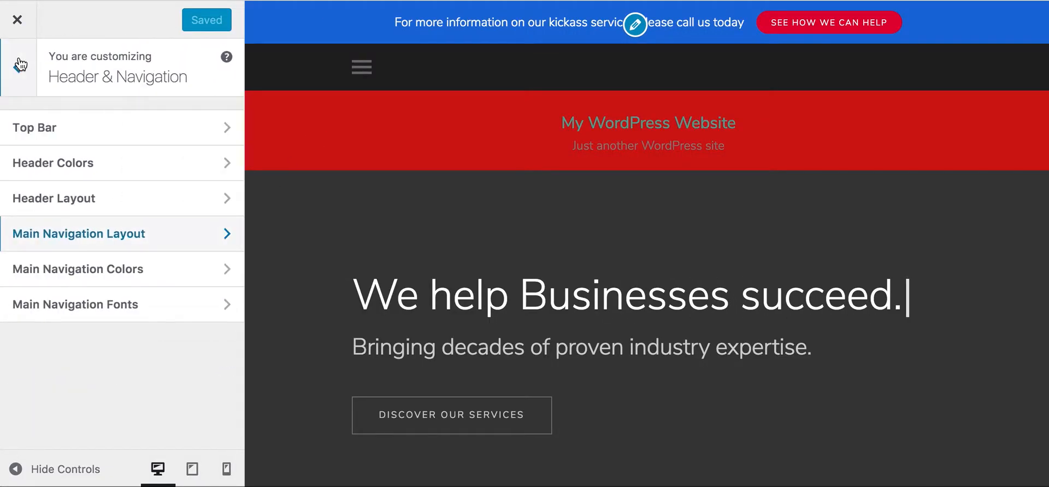
click(59, 280)
click(71, 278)
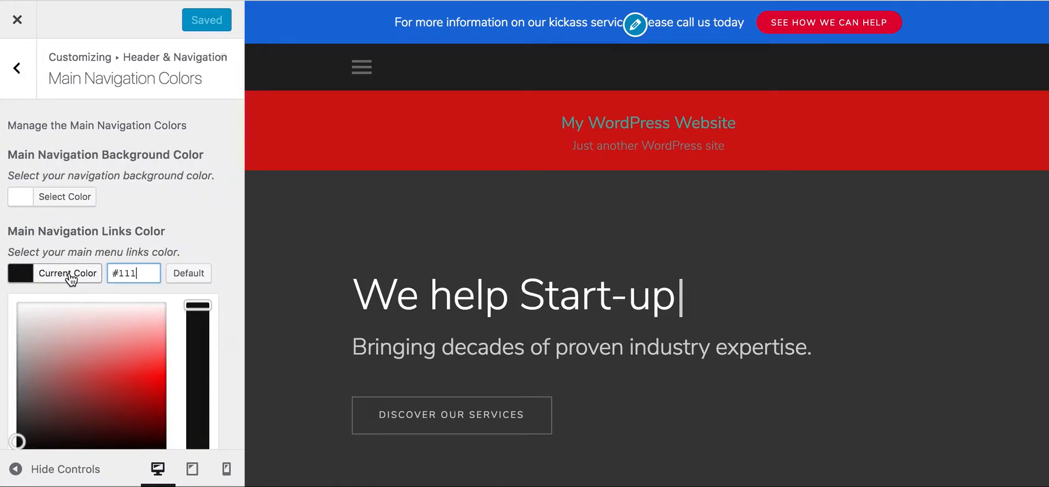
click(149, 208)
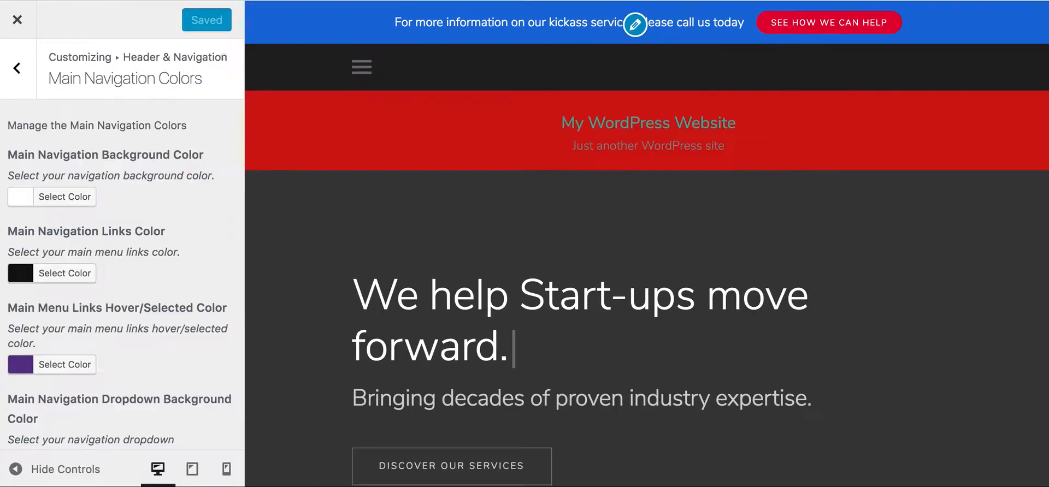
click(85, 198)
click(100, 388)
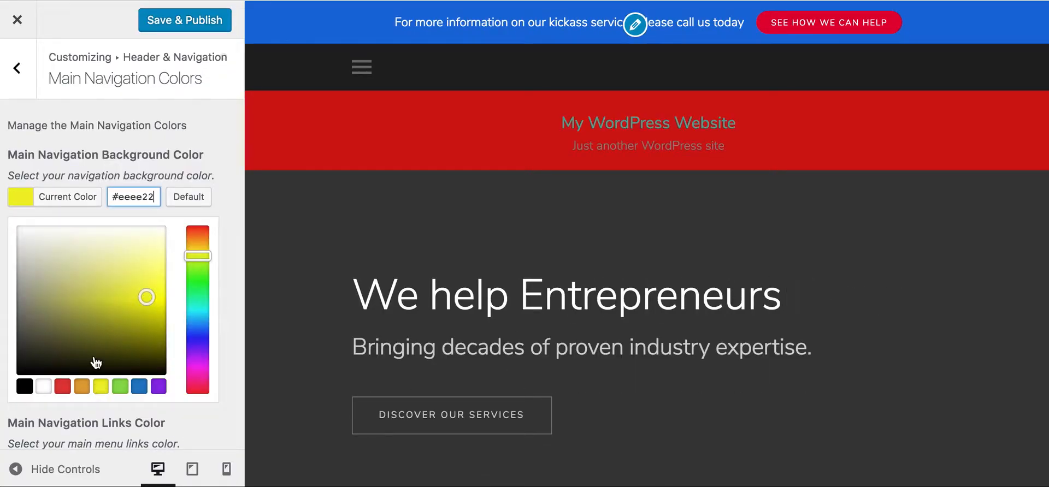
click(131, 171)
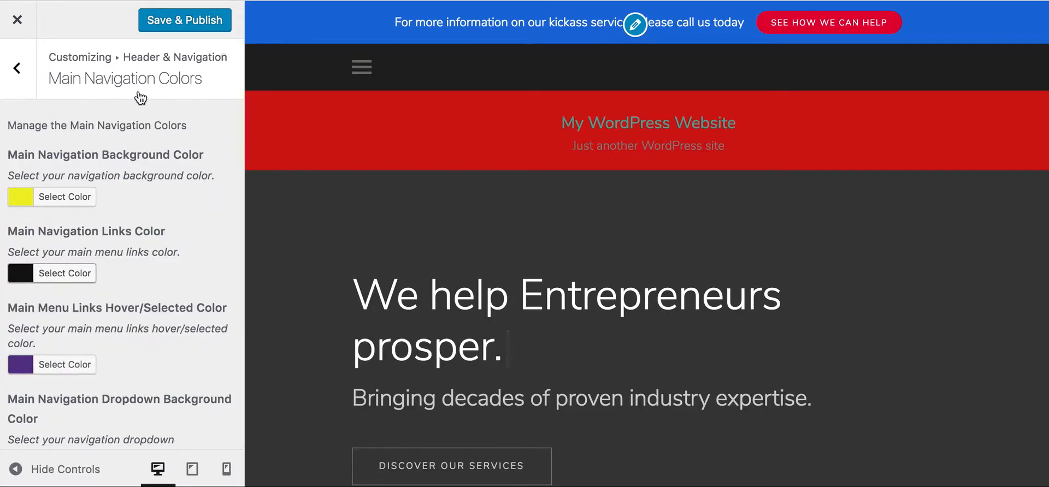
click(185, 20)
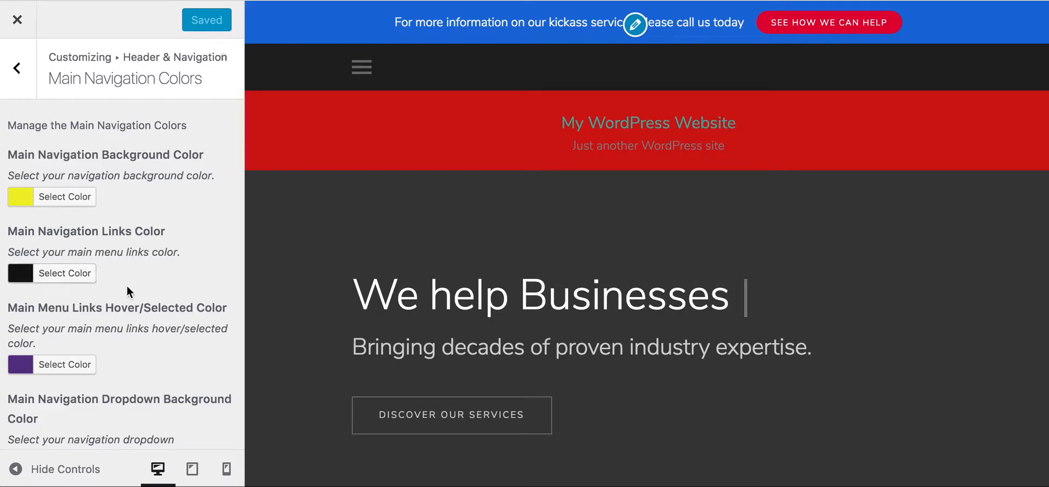
Step: Open Main Navigation Fonts and set the Level 1 font family to Roboto Condensed
scroll(126, 286, down, 5)
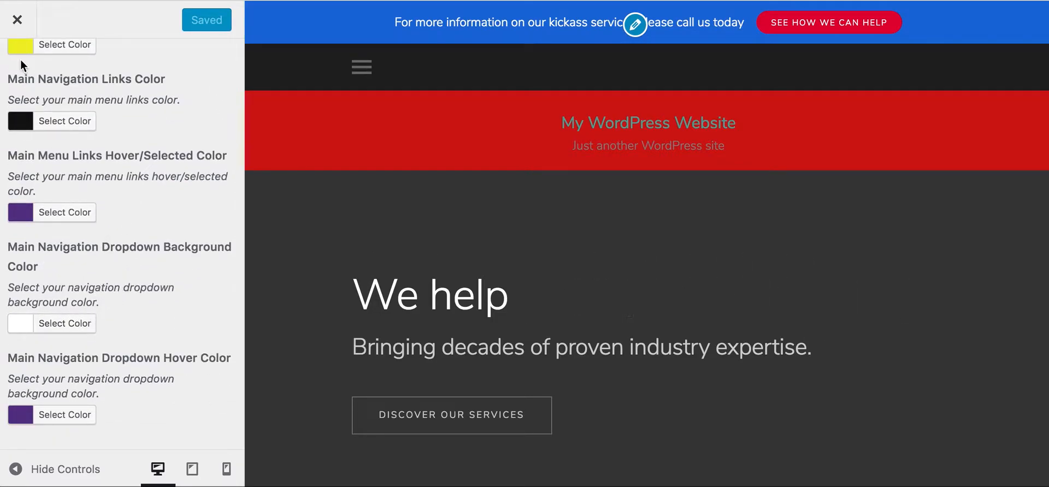
scroll(117, 225, up, 1)
scroll(117, 225, up, 5)
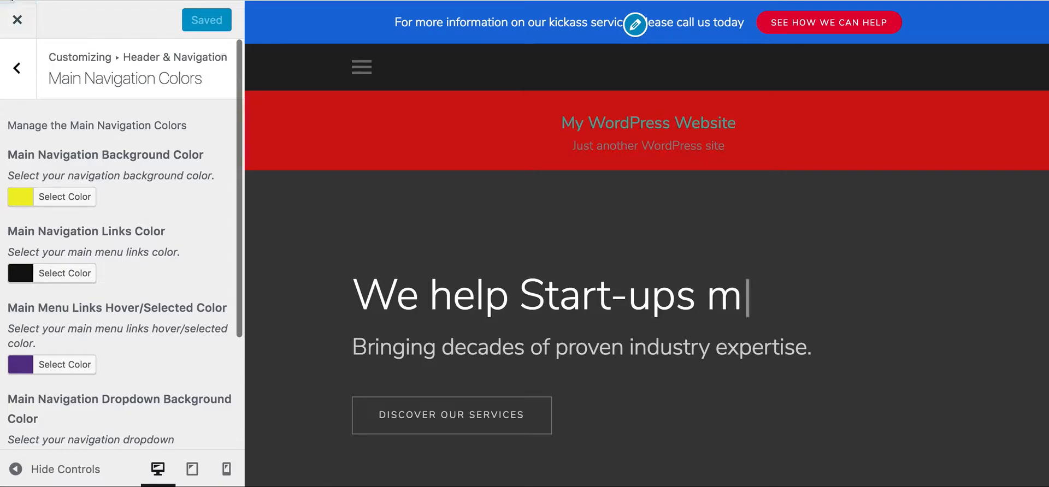
click(16, 65)
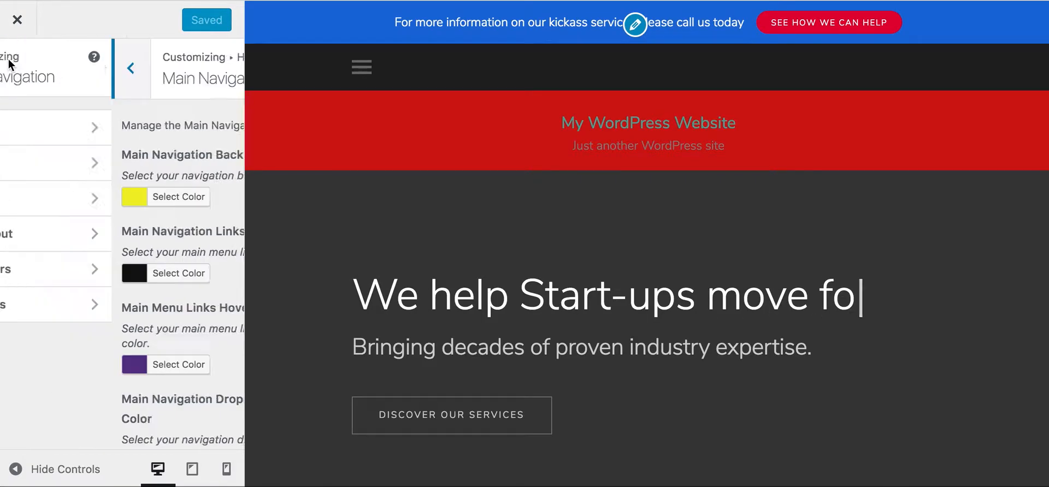
click(77, 315)
click(123, 218)
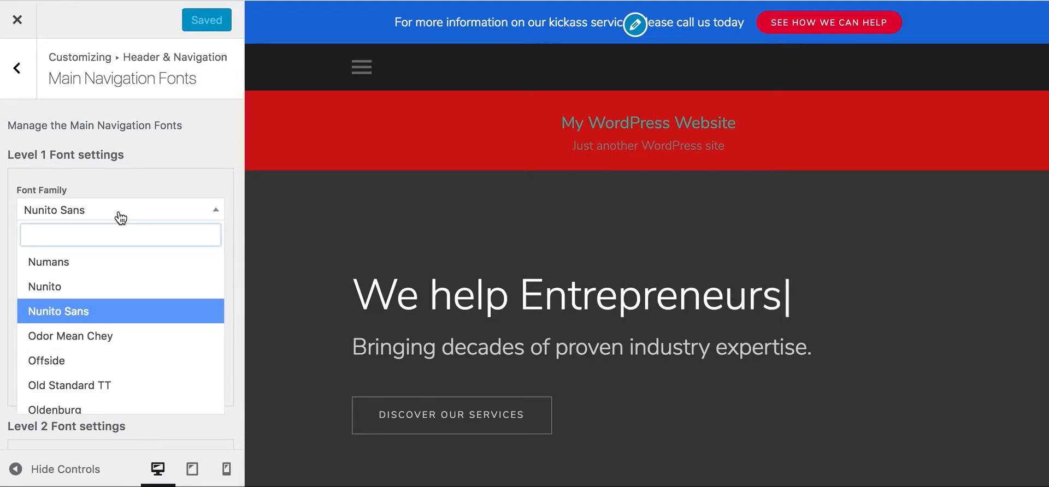
text(robo)
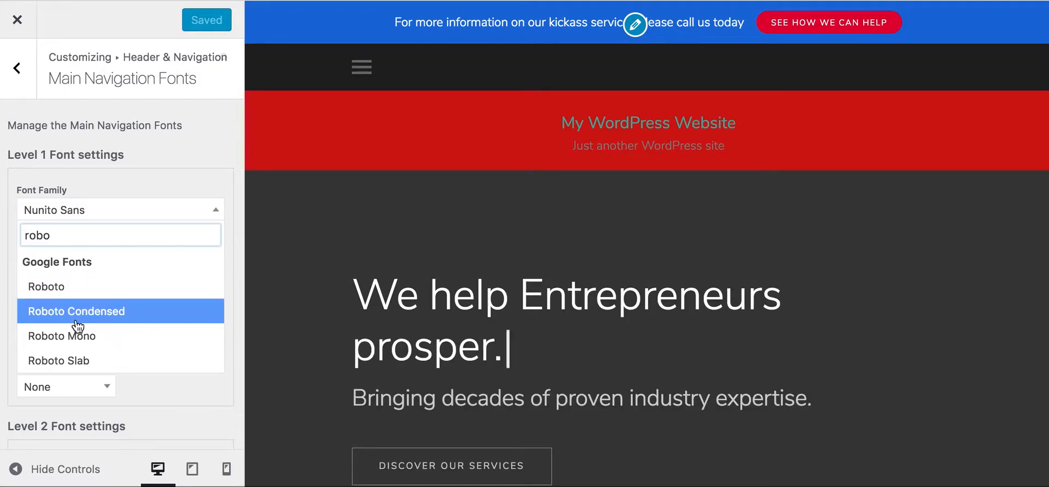
click(77, 320)
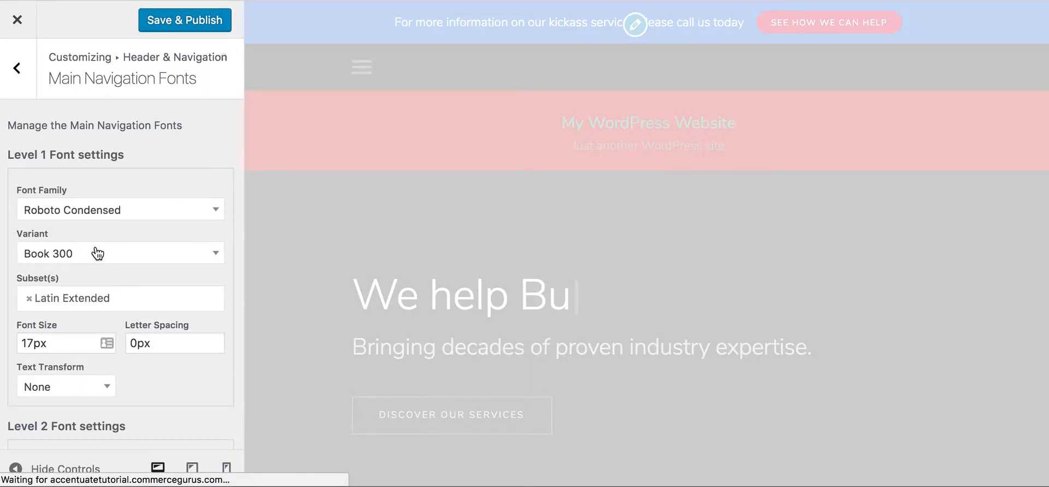
Step: Set the Level 1 navigation font to the Bold 700 variant at 24px and publish the changes
click(98, 253)
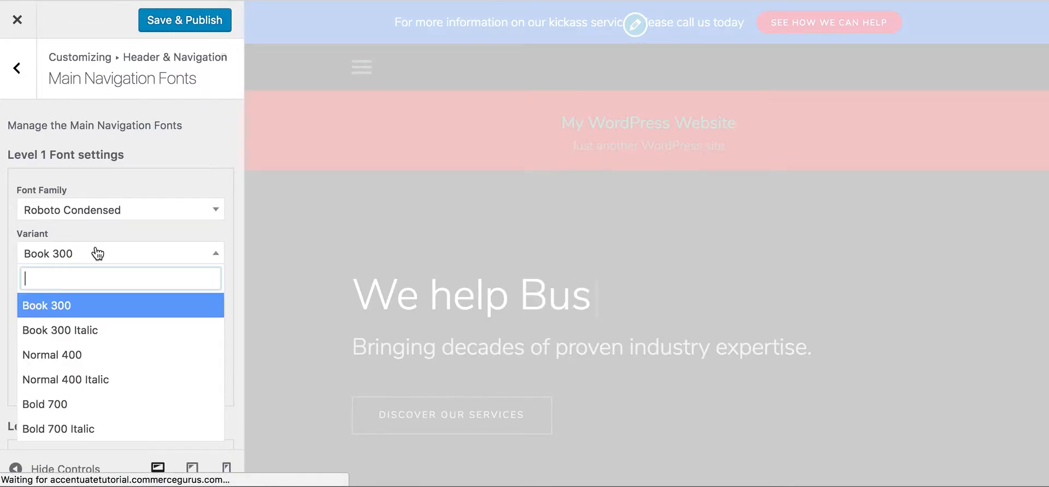
click(76, 405)
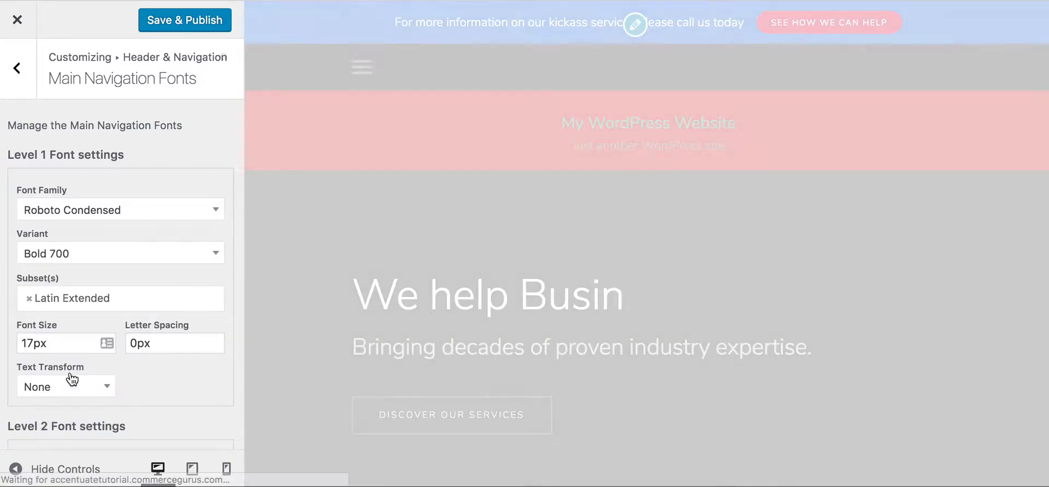
click(82, 343)
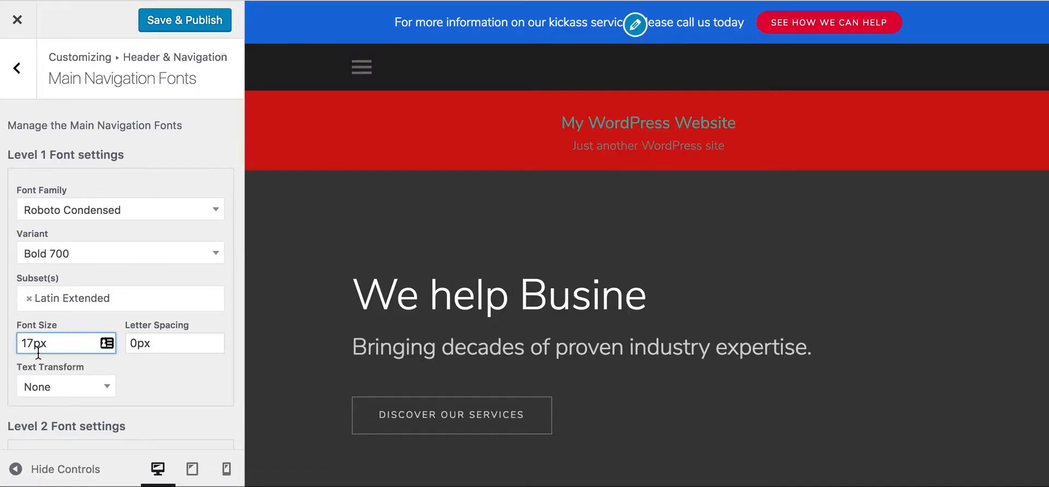
text(24)
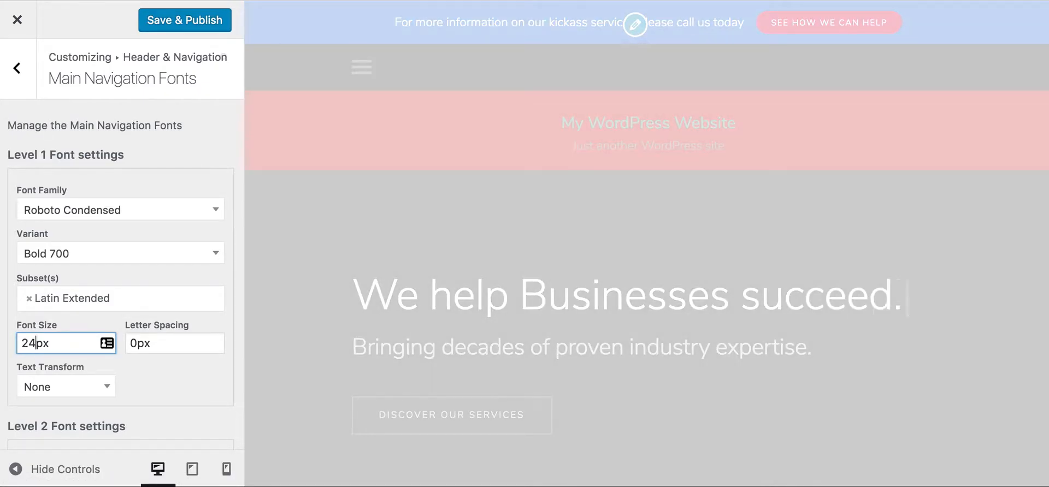
click(174, 21)
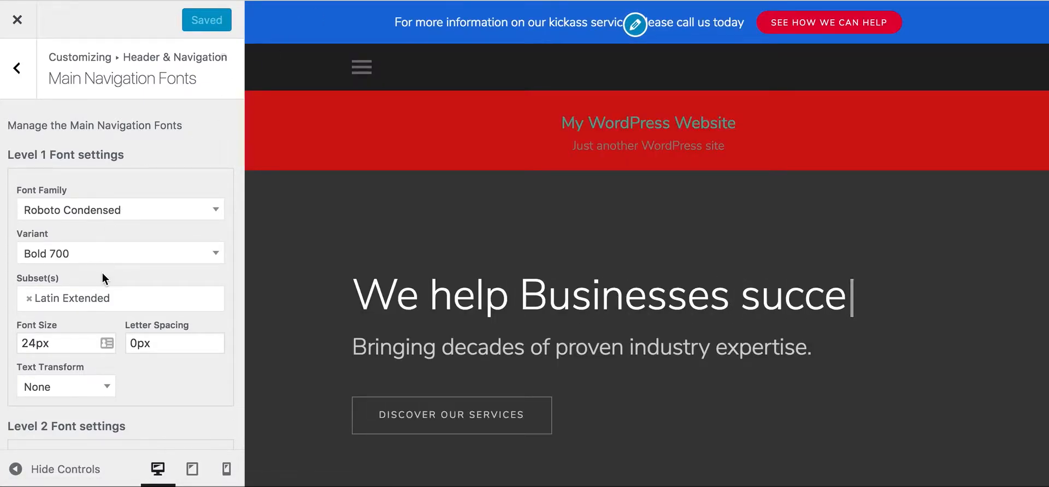
Step: Reload the front page to check the new main navigation font, and look over the Level 2 font settings
scroll(103, 273, down, 5)
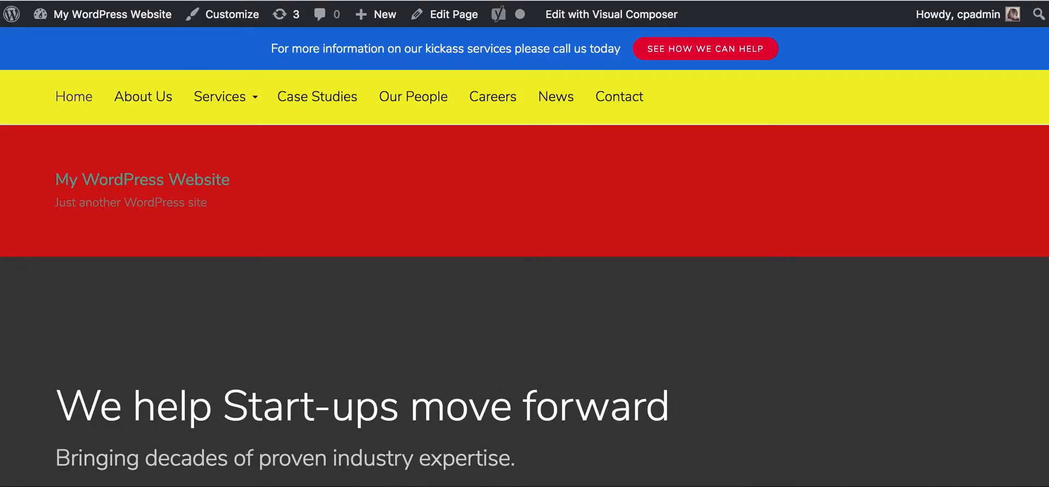
key(super+r)
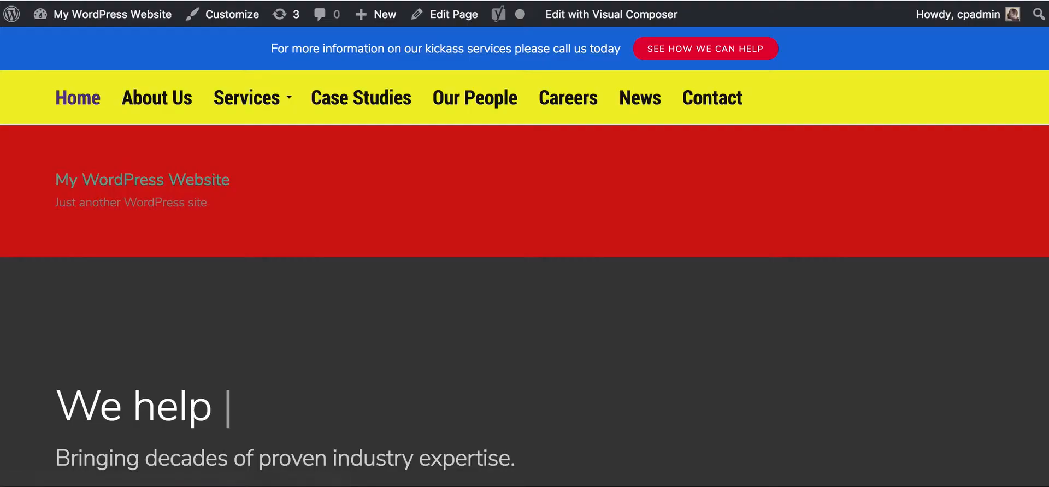
mouse_move(236, 101)
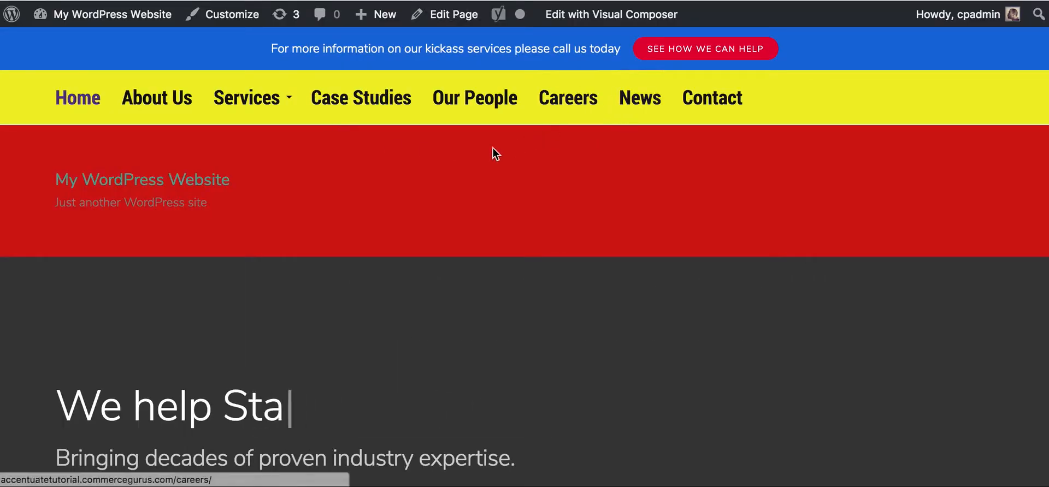
mouse_move(255, 93)
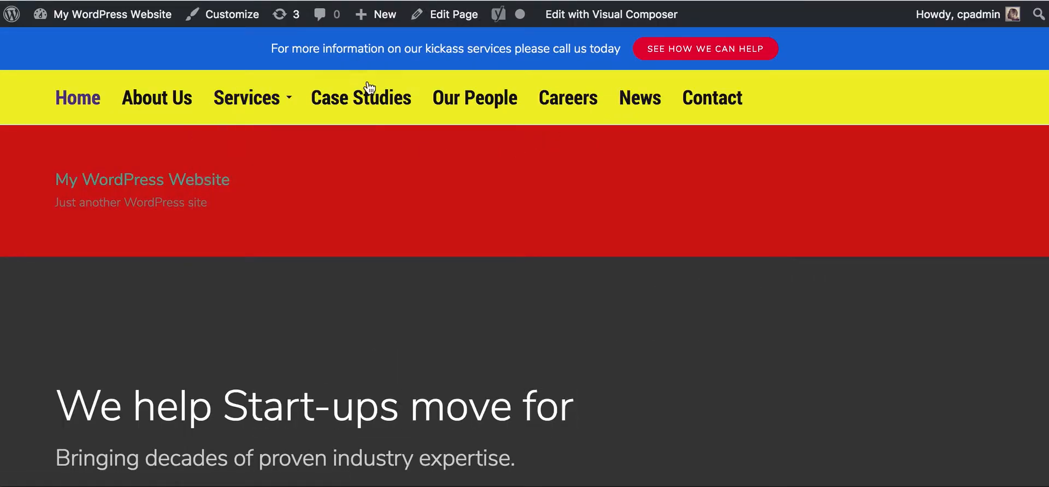
mouse_move(209, 102)
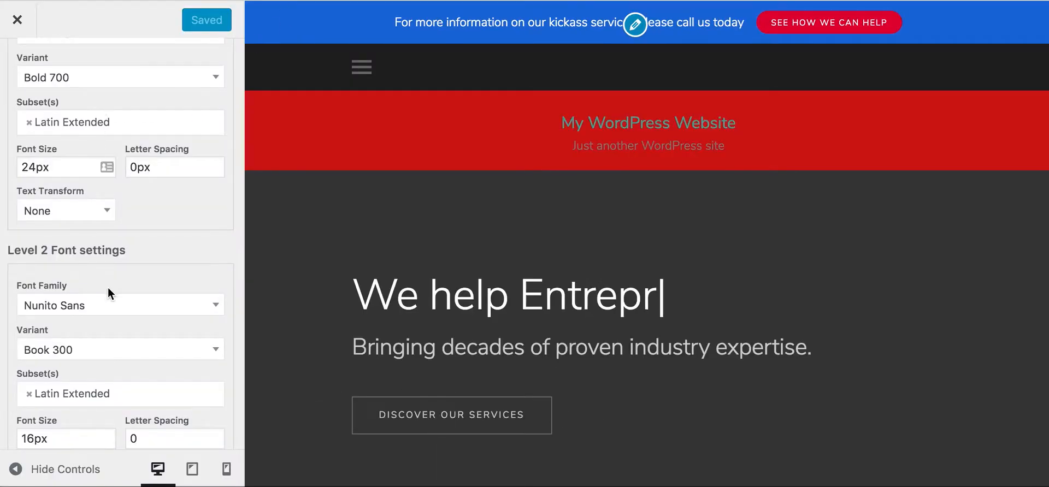
scroll(109, 289, down, 2)
scroll(110, 289, up, 3)
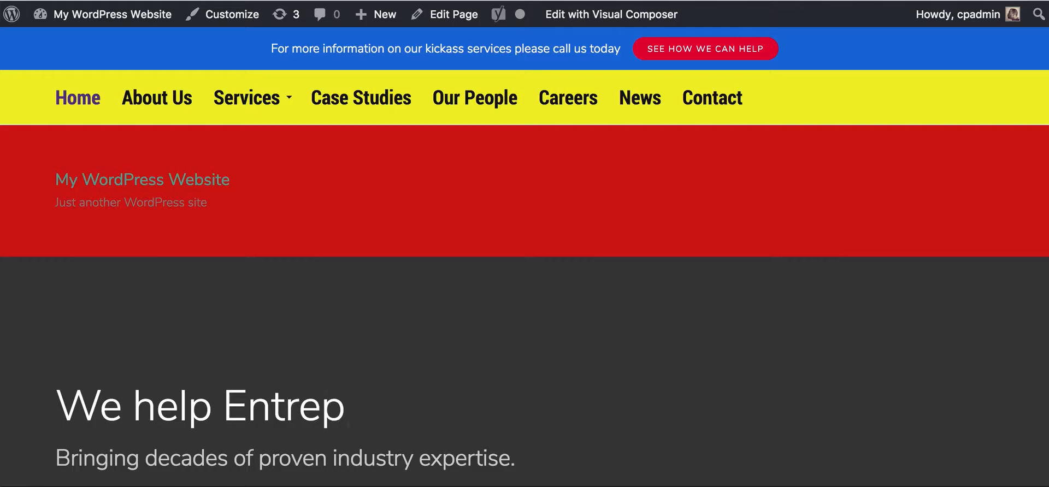
mouse_move(241, 94)
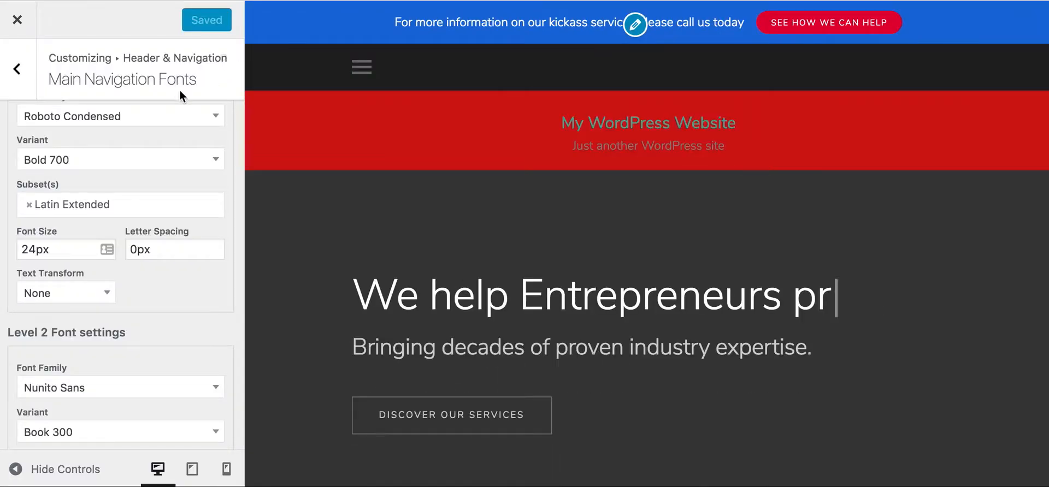
scroll(84, 230, up, 3)
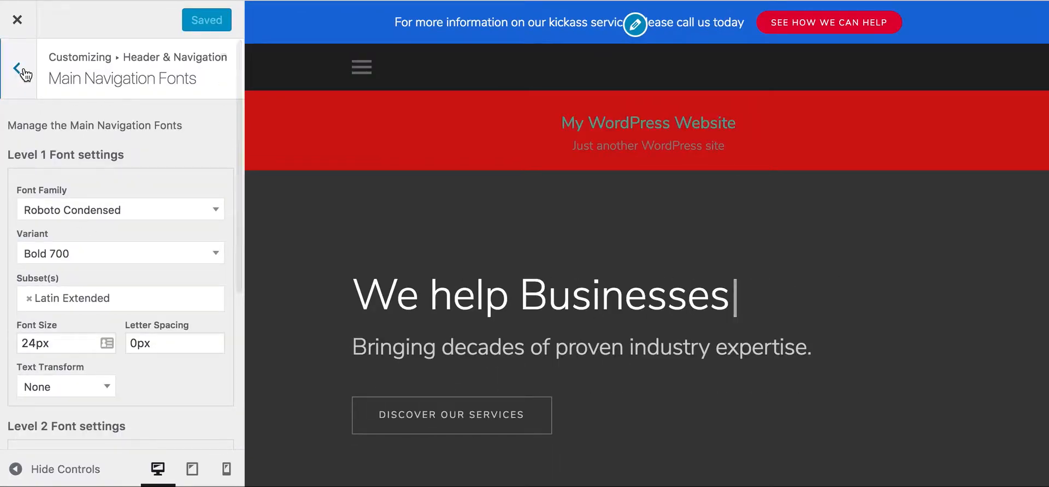
Step: Open the Main Body typography settings and set the font family to Roboto at 16px
click(22, 70)
click(23, 70)
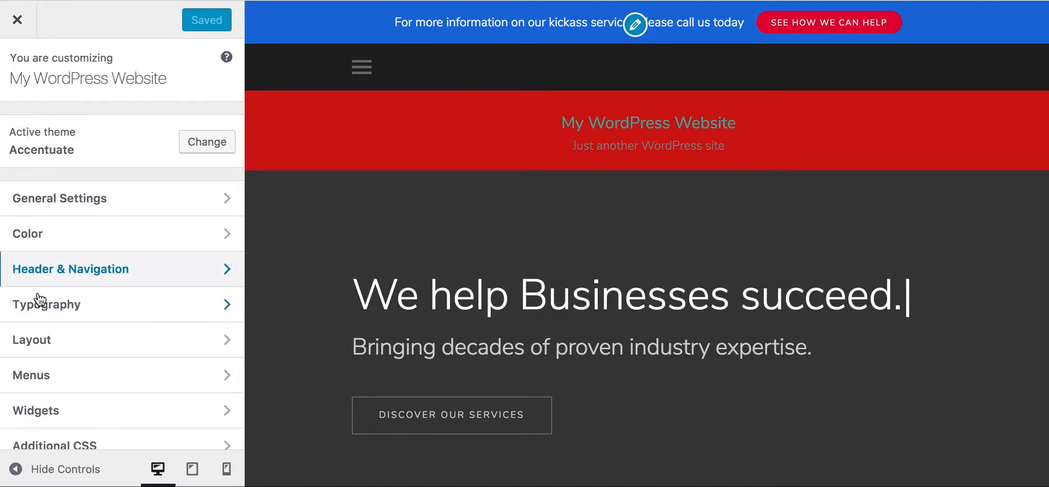
click(47, 304)
scroll(96, 305, down, 2)
scroll(96, 305, up, 2)
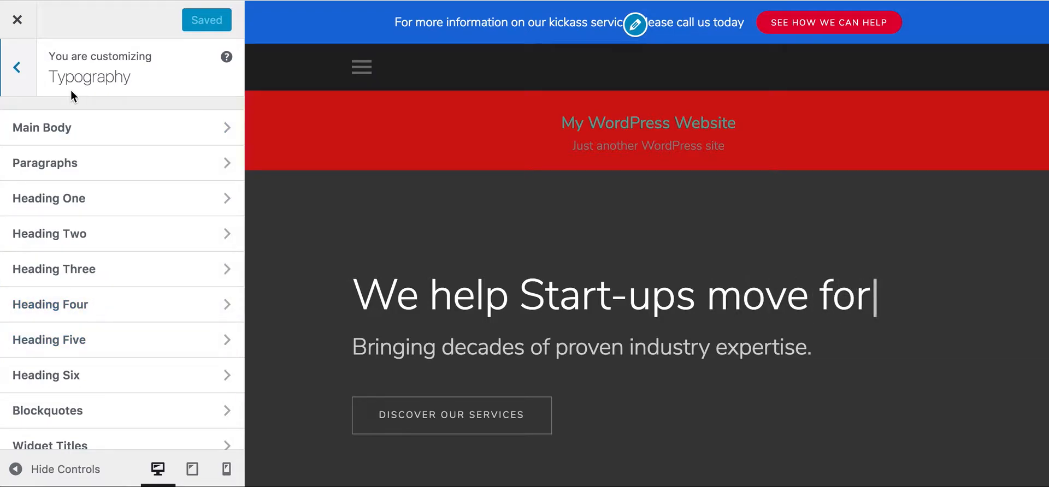
click(71, 134)
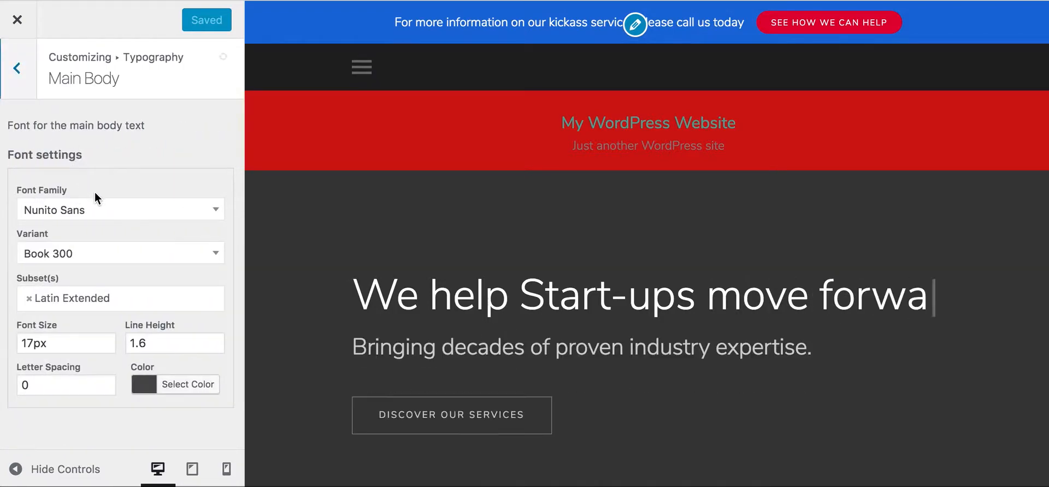
click(108, 212)
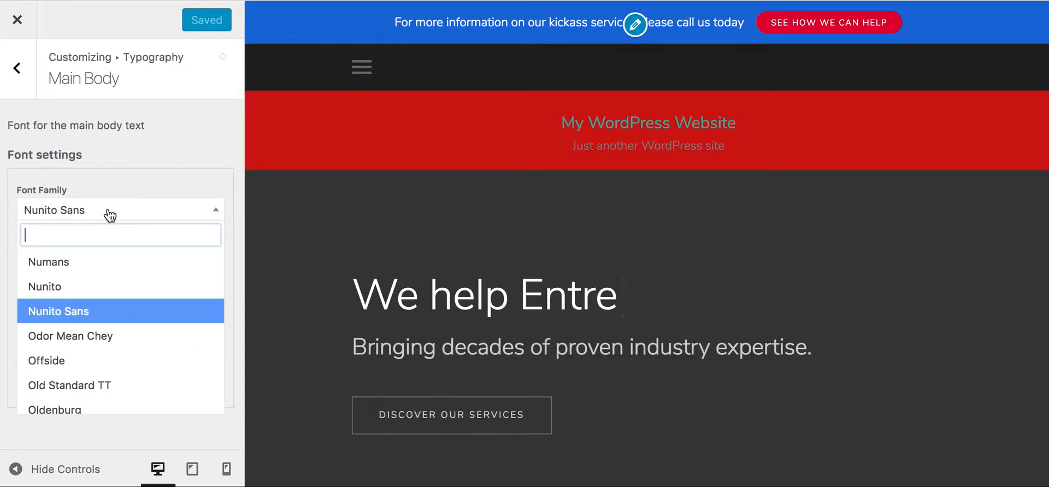
text(robo)
click(49, 288)
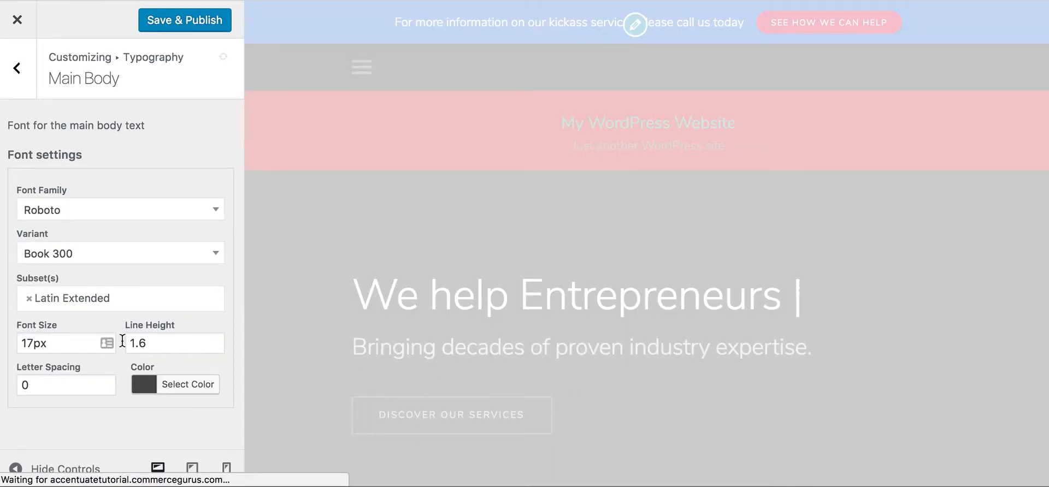
key(BackSpace)
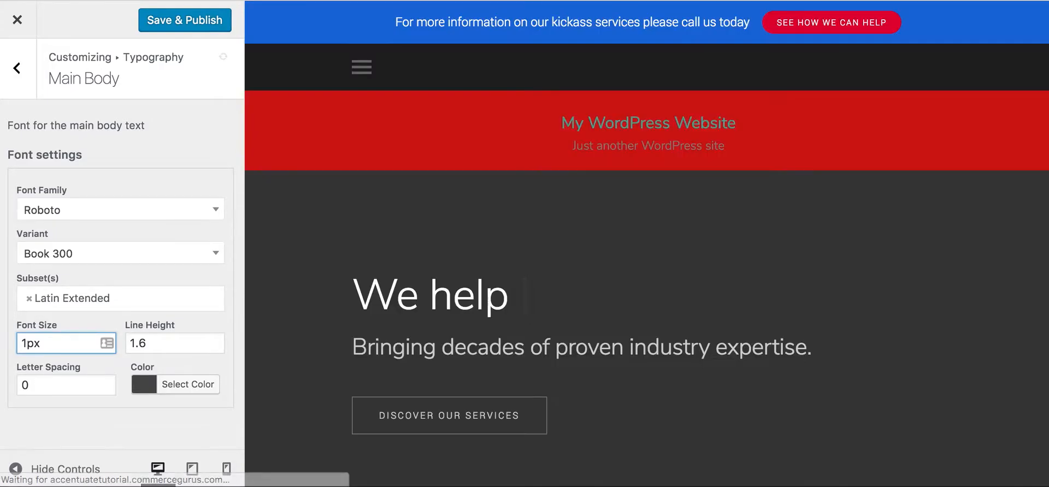
text(6)
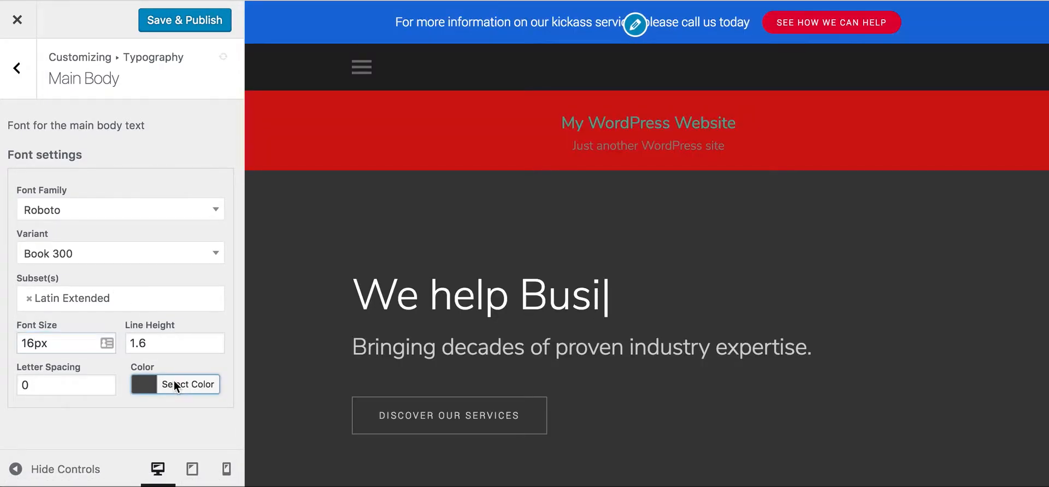
Step: Set the main body text color to purple #440099 and publish the changes
click(174, 383)
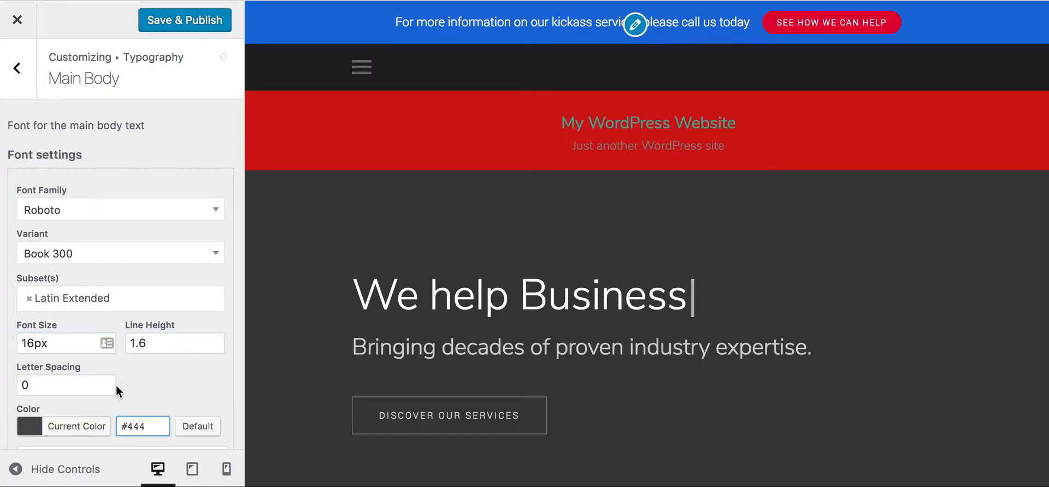
click(66, 427)
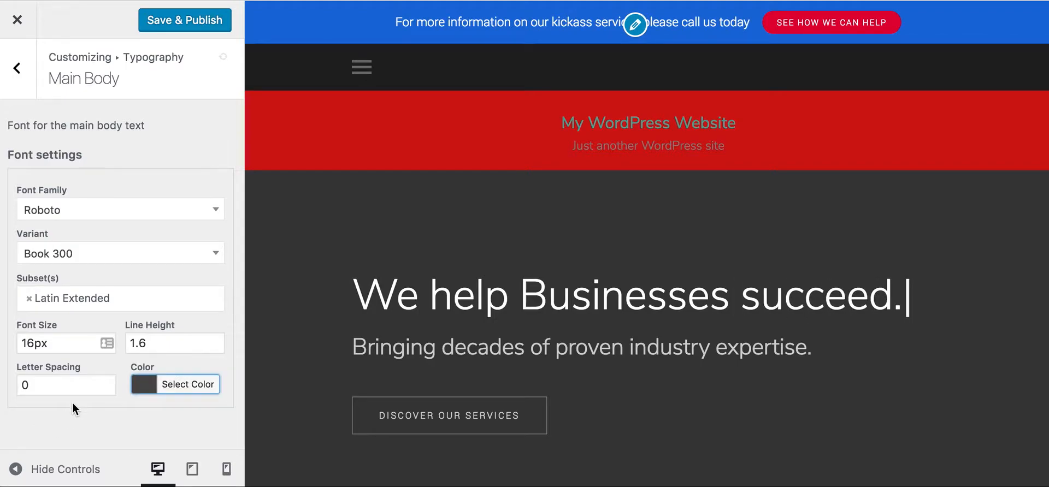
click(154, 393)
scroll(84, 424, down, 5)
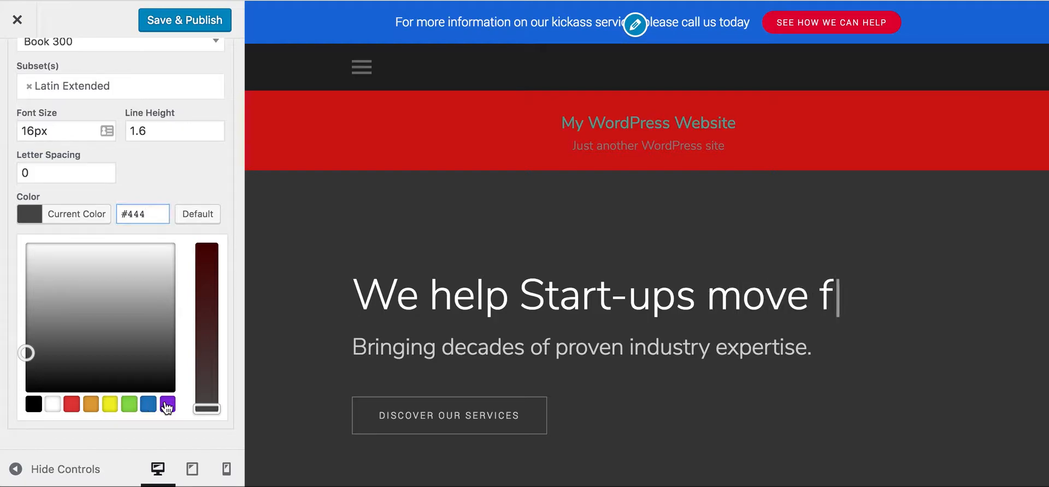
click(167, 407)
drag(157, 356, 137, 304)
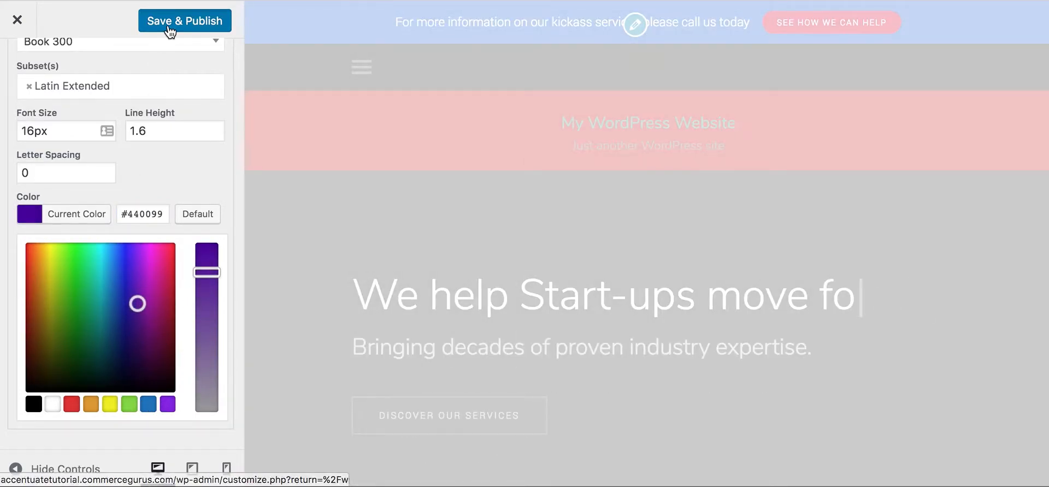
click(170, 31)
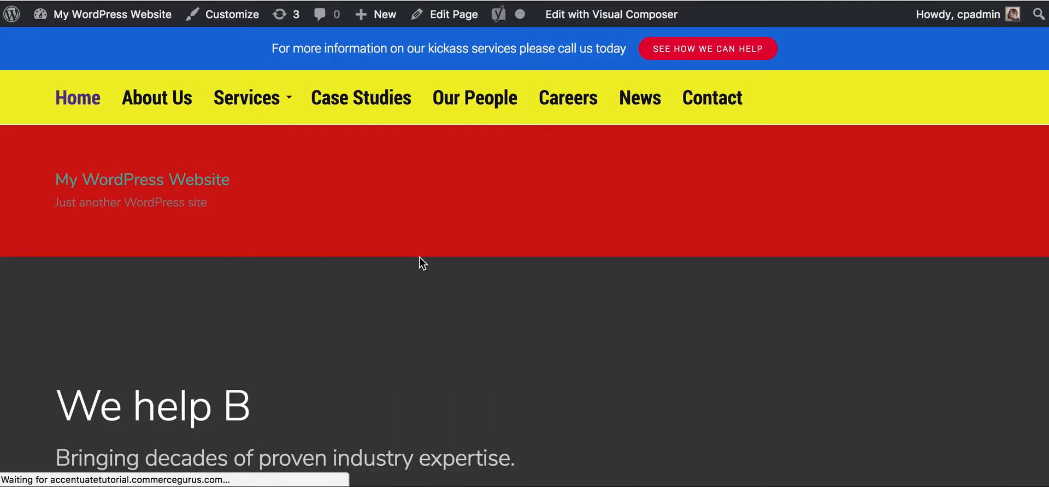
Step: Examine the About Us text and the three service boxes on the front page for the new body typography
scroll(419, 258, down, 8)
scroll(420, 263, down, 5)
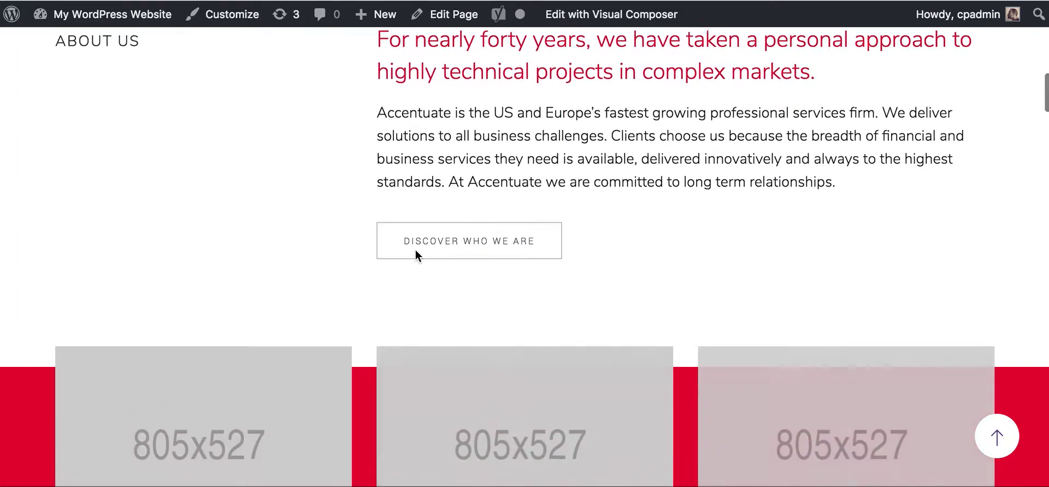
scroll(415, 250, down, 8)
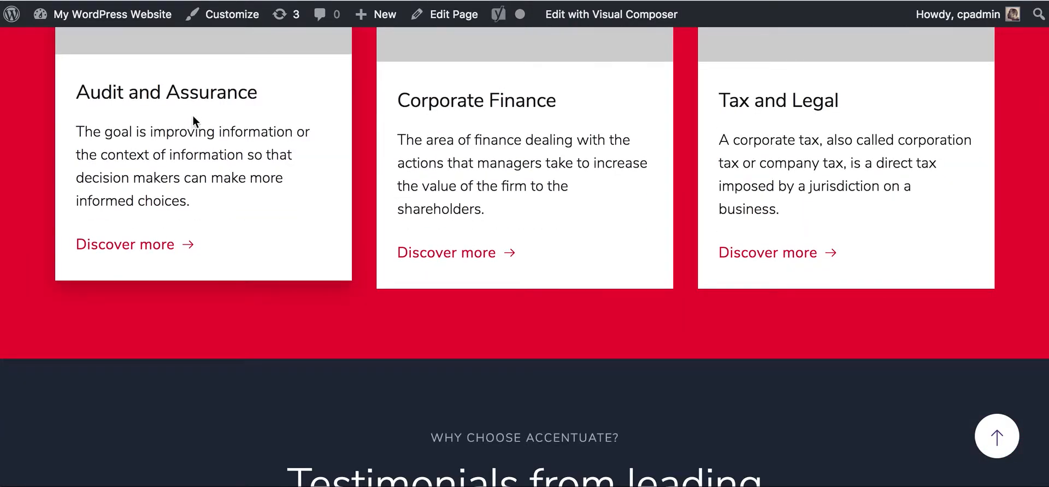
scroll(195, 101, up, 20)
scroll(264, 227, down, 4)
scroll(265, 227, down, 6)
scroll(271, 242, up, 11)
scroll(271, 242, down, 15)
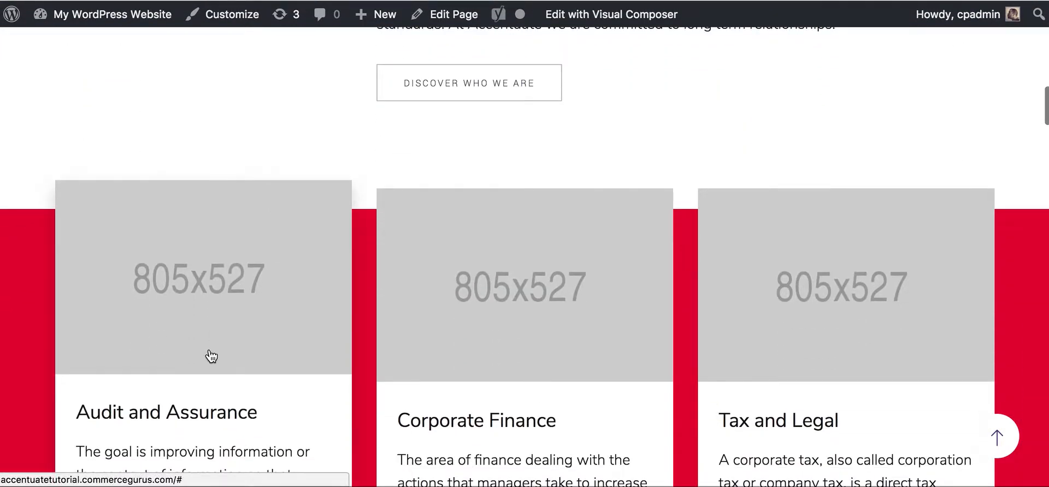
scroll(212, 356, down, 3)
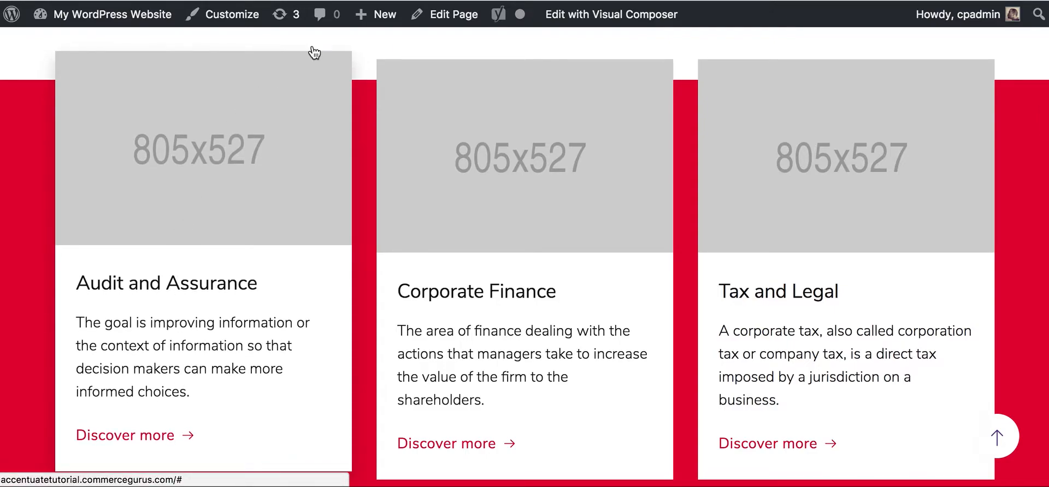
Step: Open the Home page for editing, dismiss the Visual Composer activation notice and go to the three service columns
click(445, 21)
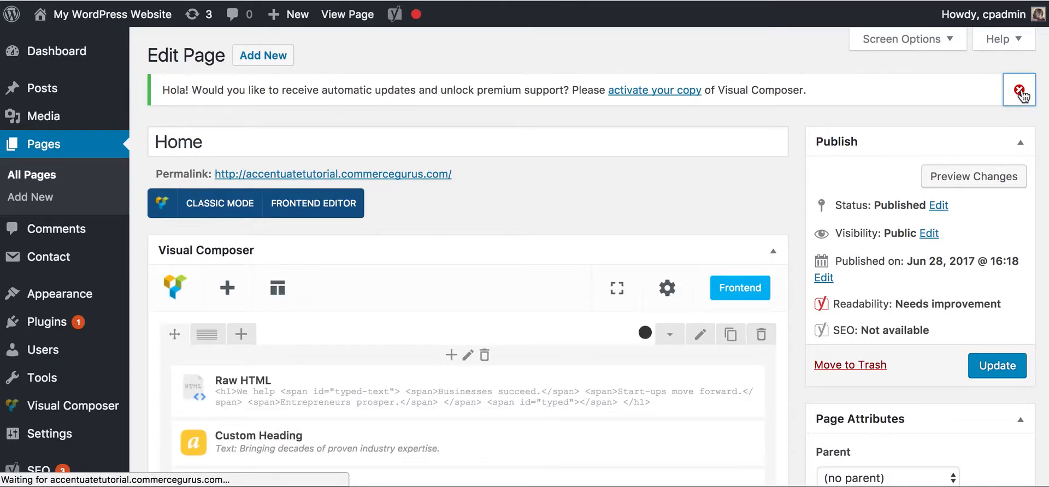
click(1019, 90)
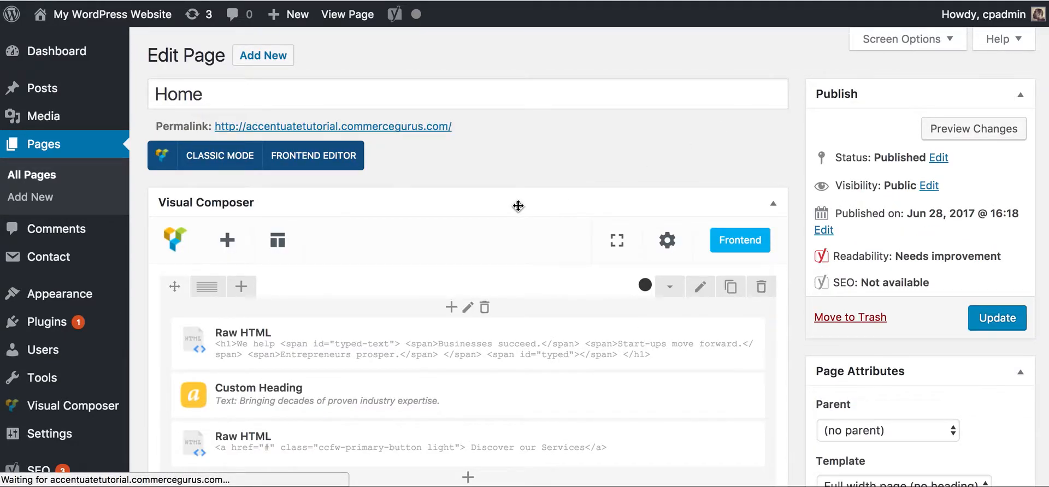
scroll(518, 206, down, 5)
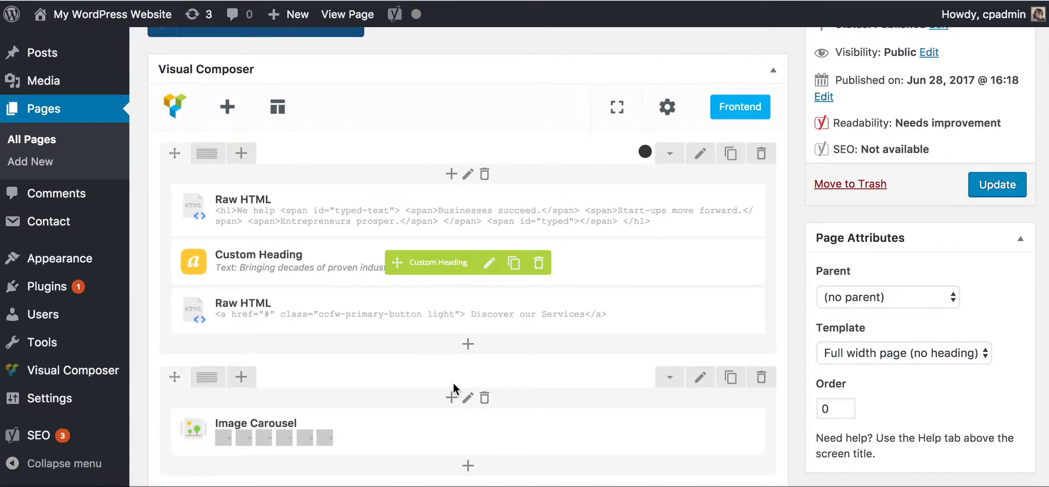
scroll(310, 312, down, 5)
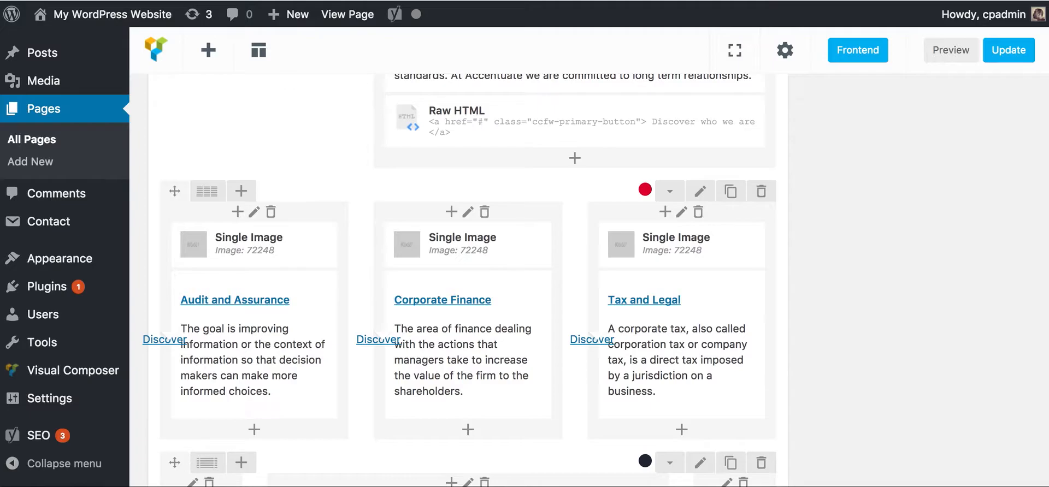
Step: View the live Home page in a separate tab and compare its service boxes with the page editor
right_click(358, 18)
click(375, 22)
key(ctrl+Tab)
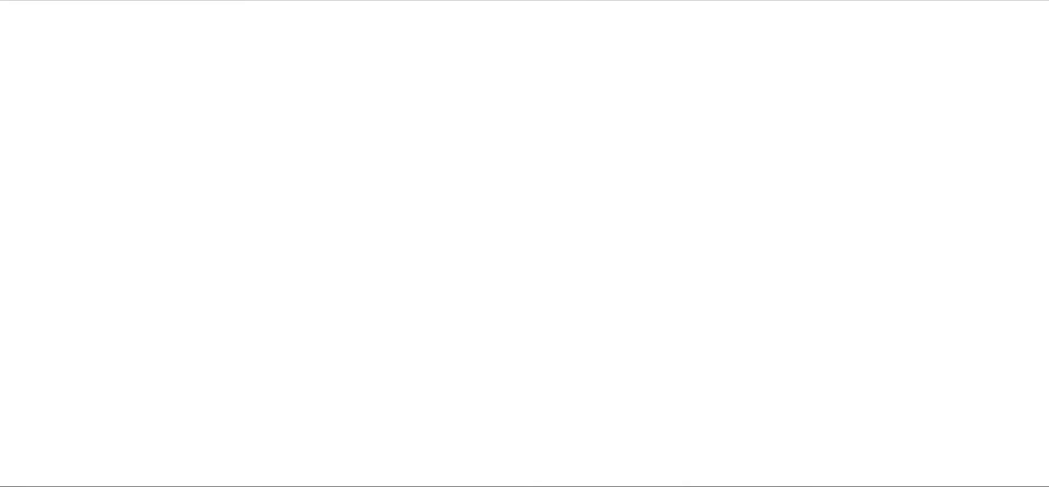
scroll(515, 133, down, 9)
scroll(515, 133, down, 5)
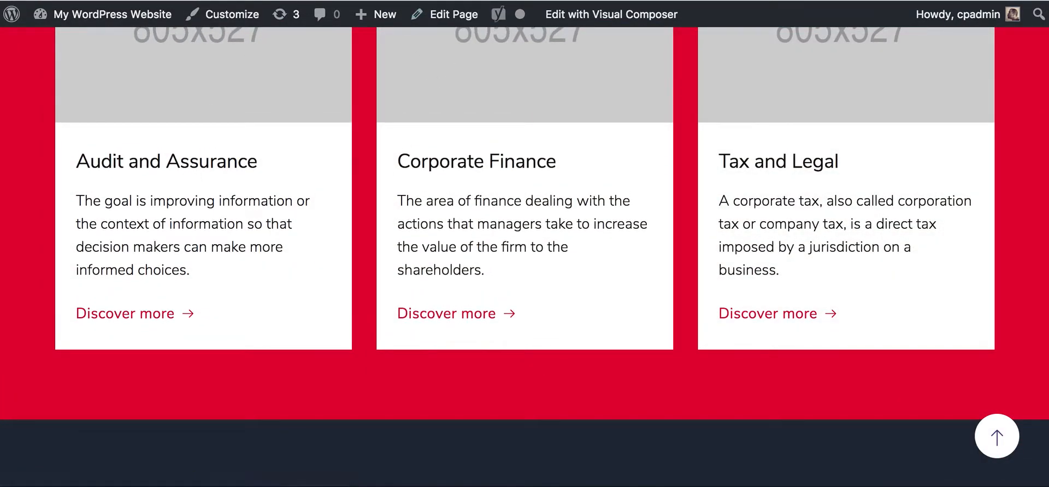
key(ctrl+shift+Tab)
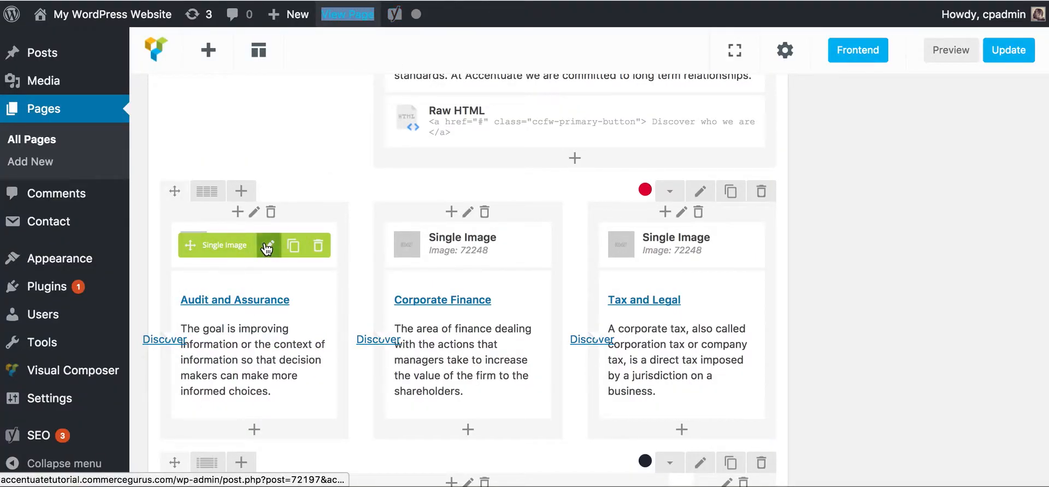
Step: Open the Audit and Assurance text block's settings and compare its visual content with its HTML source
click(264, 346)
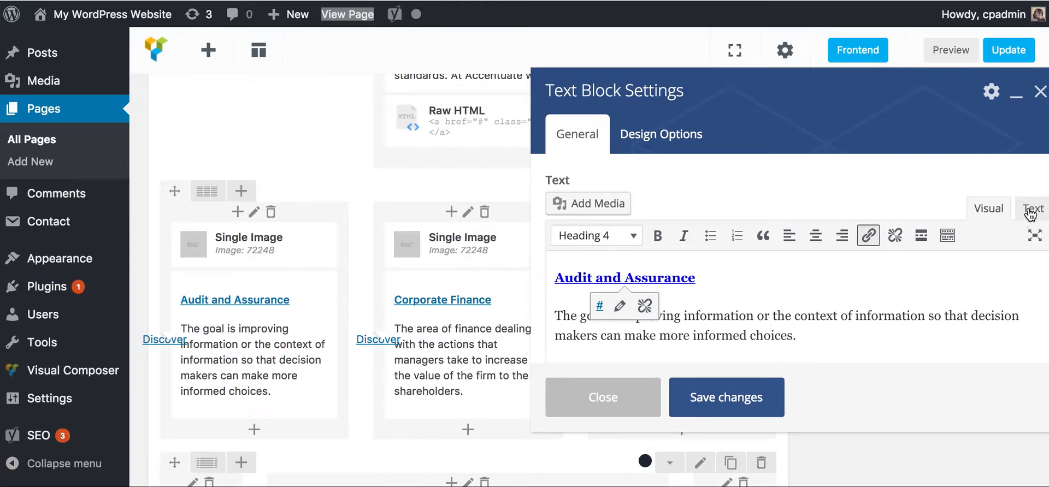
click(1030, 210)
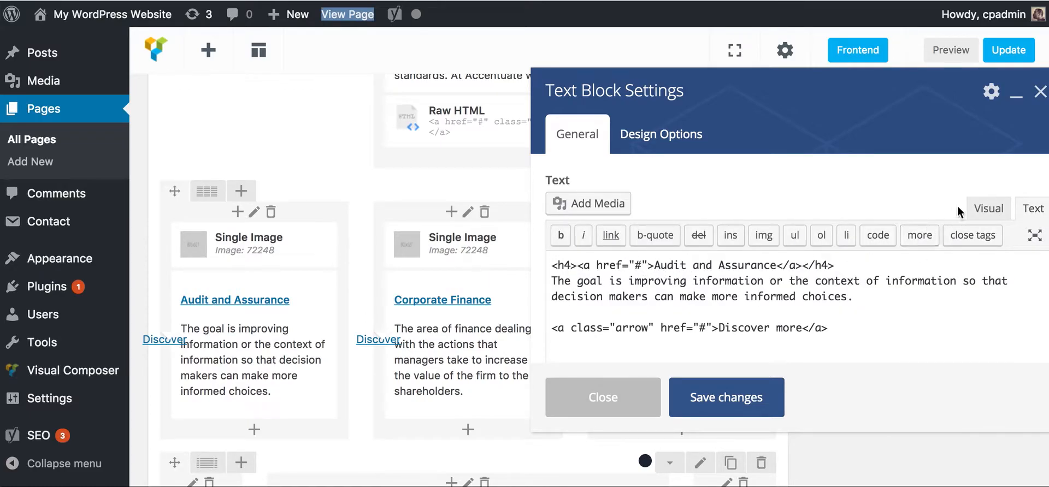
click(977, 208)
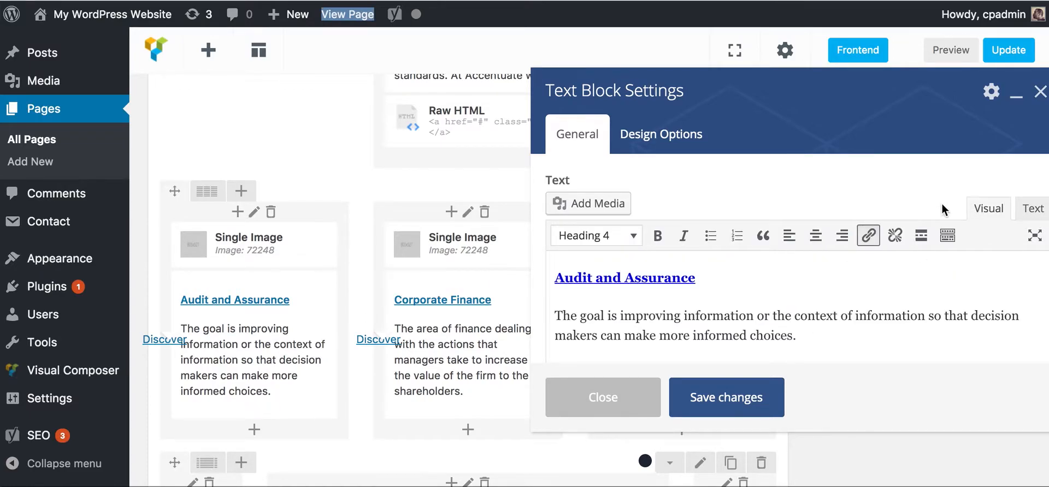
click(1031, 212)
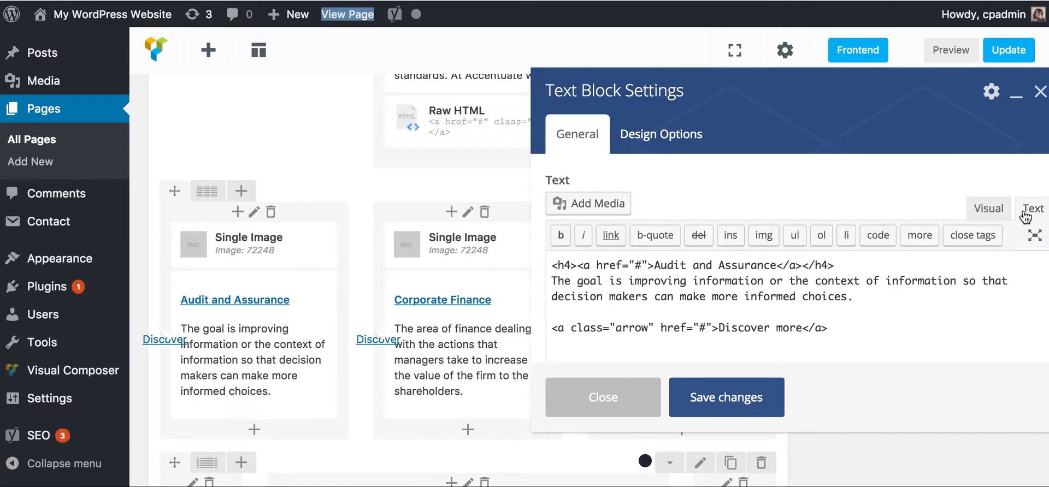
Step: Check the heading link in the Audit and Assurance text block's visual content and return to its HTML source
click(993, 209)
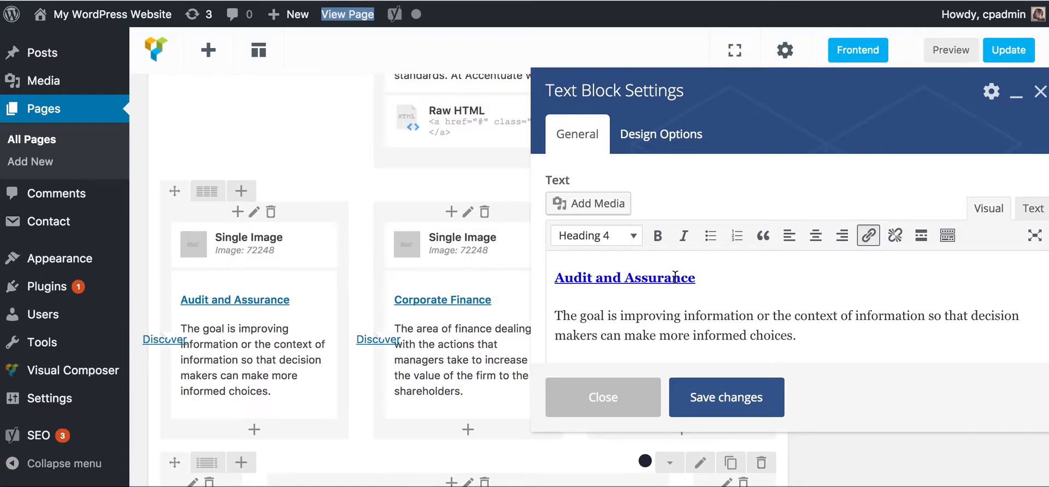
click(632, 281)
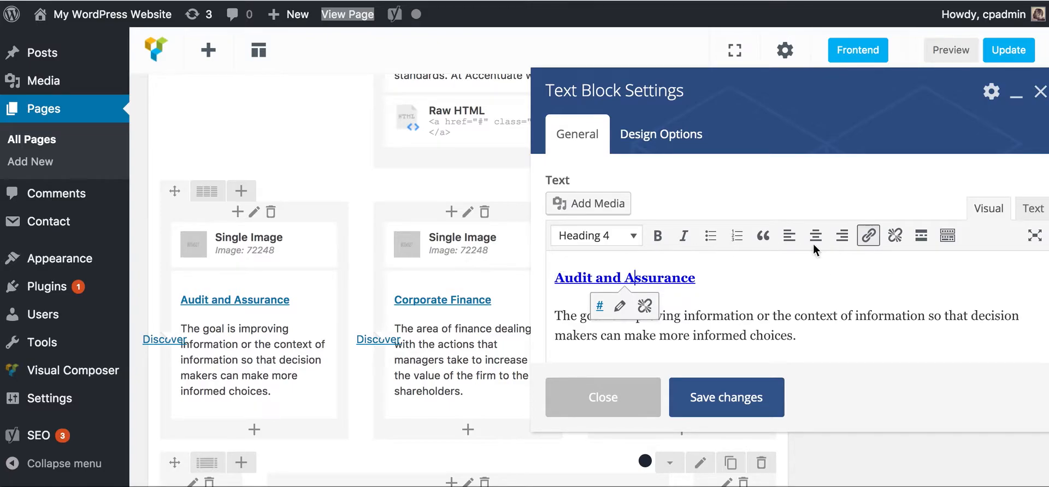
click(1030, 211)
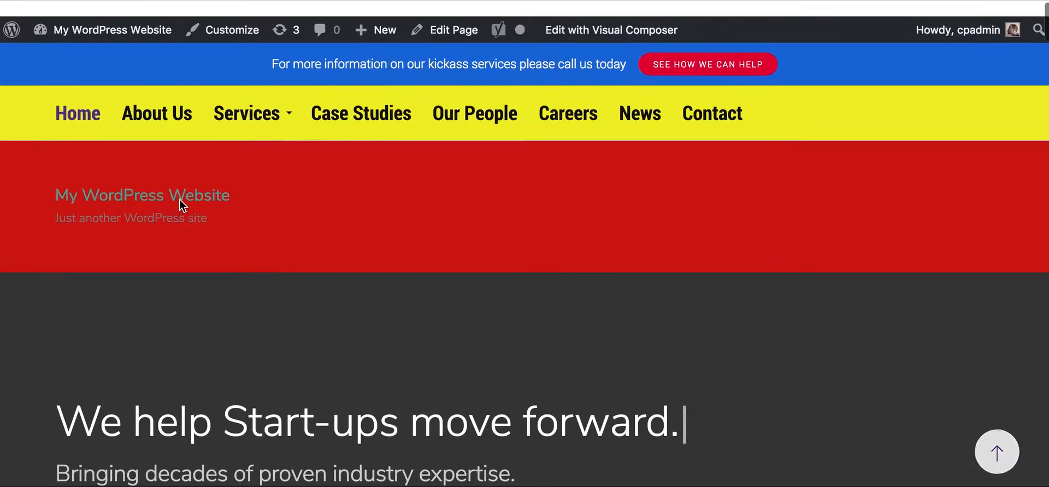
mouse_move(240, 100)
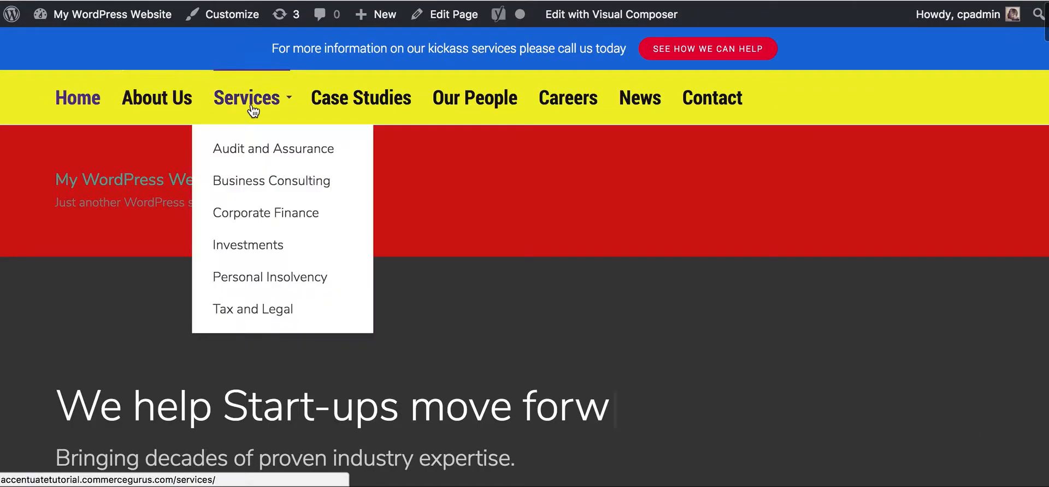
click(255, 151)
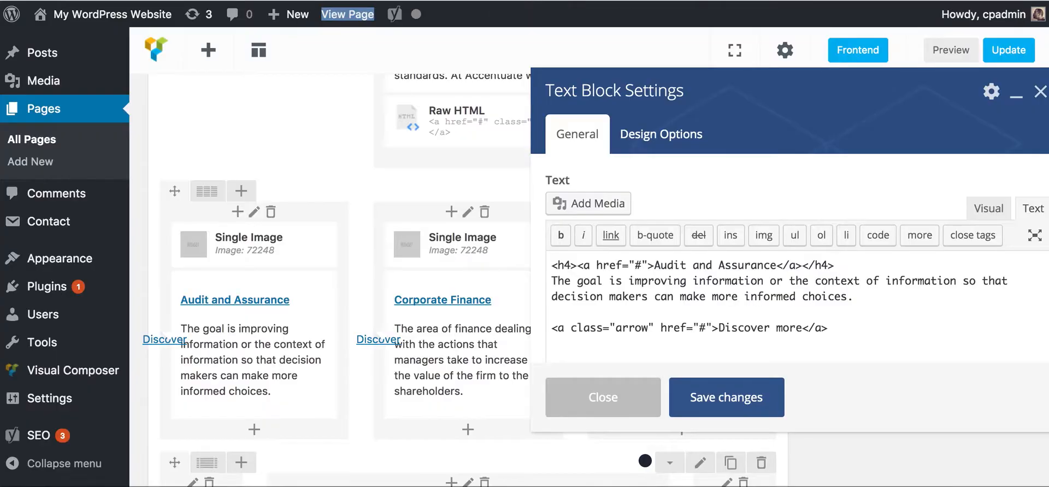
double_click(644, 265)
key(BackSpace)
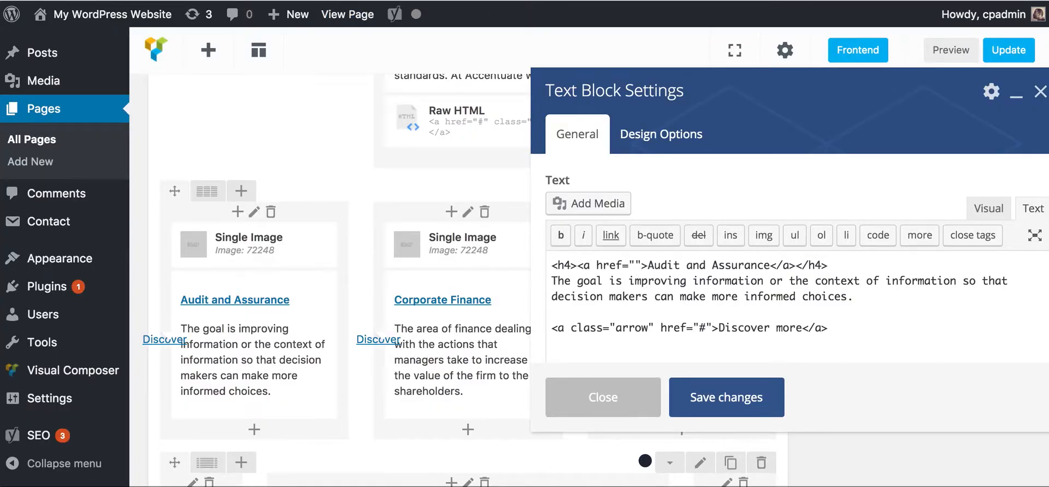
text(http://accentuatetutorial.commercegurus.com/services/audit-and-assurance/)
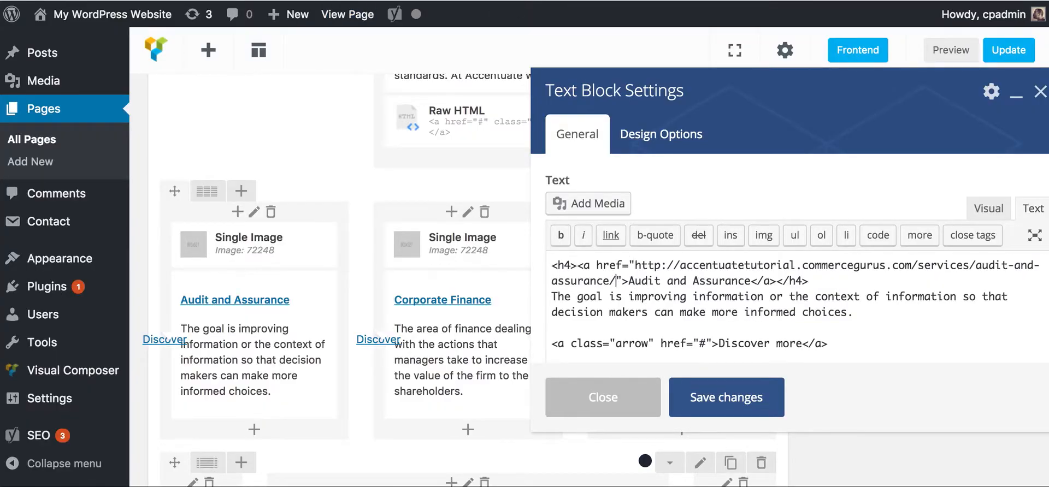
click(717, 403)
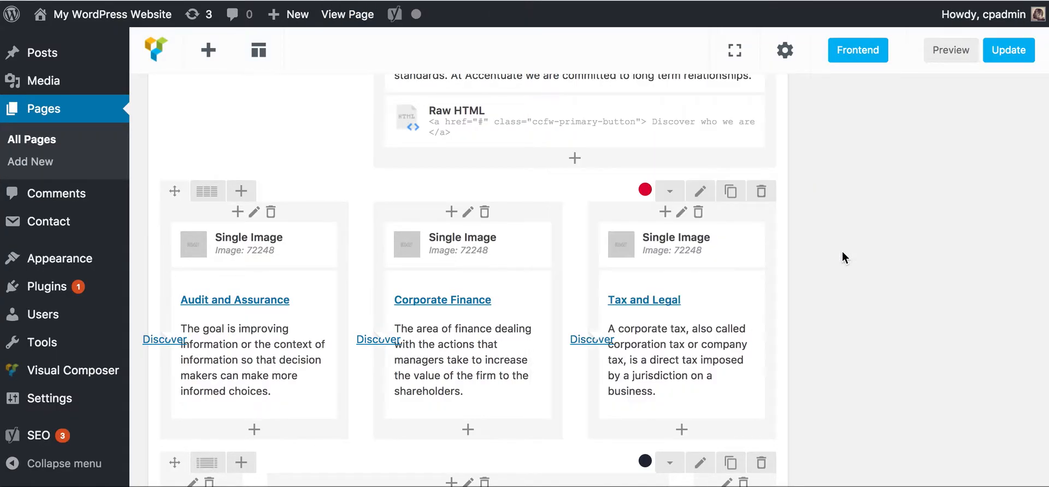
click(1002, 60)
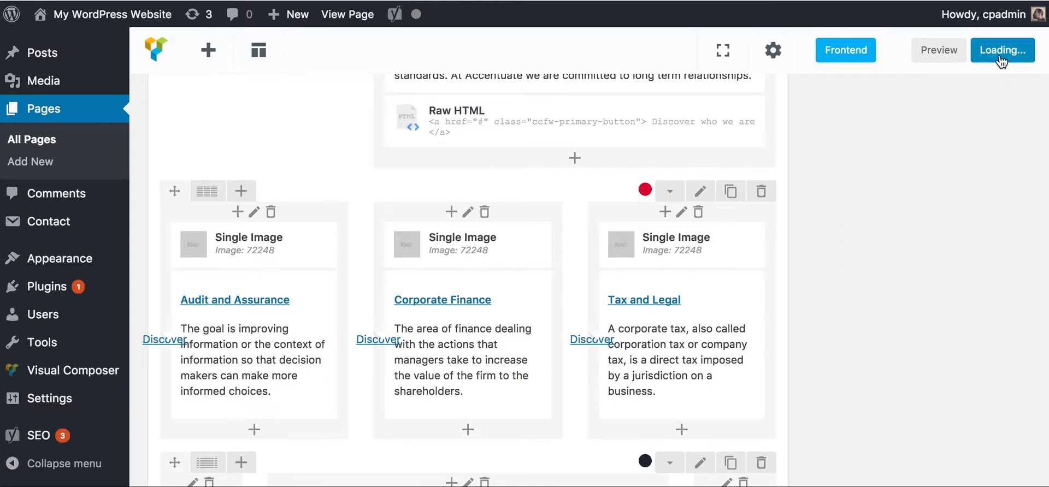
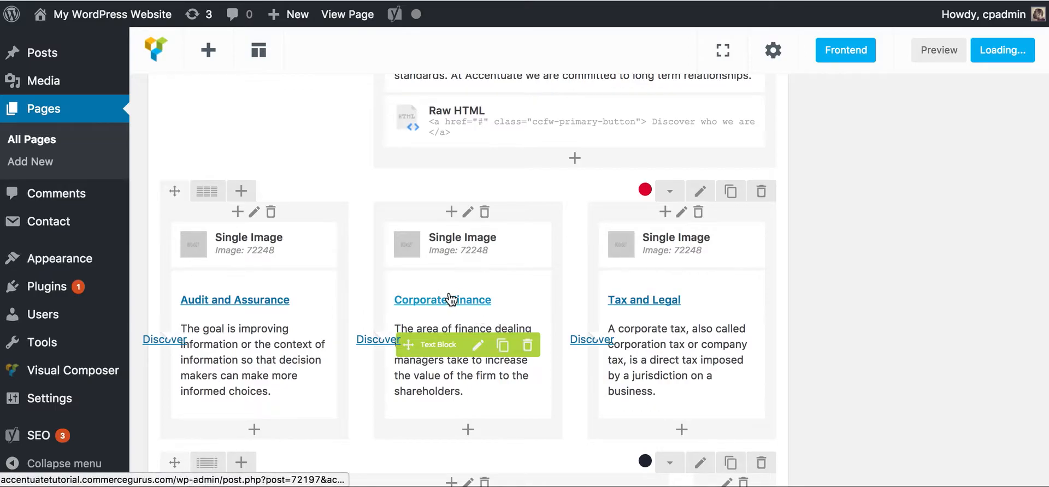
Step: Look through the remaining rows of the Home page editor down to the contact form and open the live Home page
scroll(457, 300, down, 5)
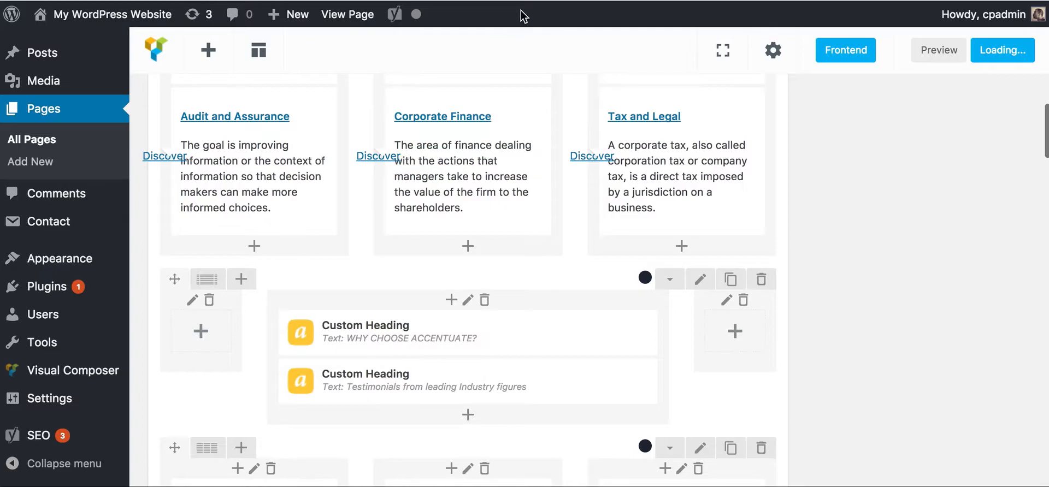
scroll(403, 361, down, 15)
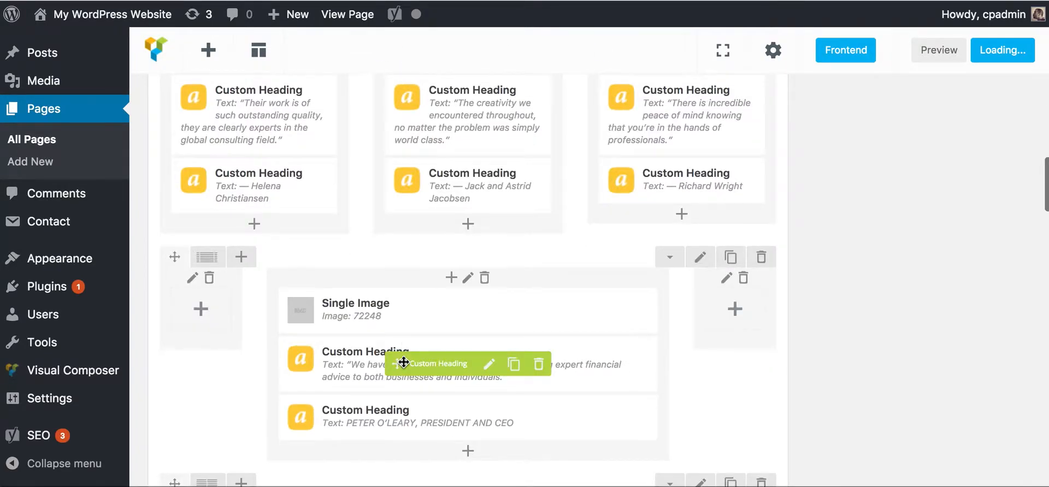
scroll(402, 360, down, 10)
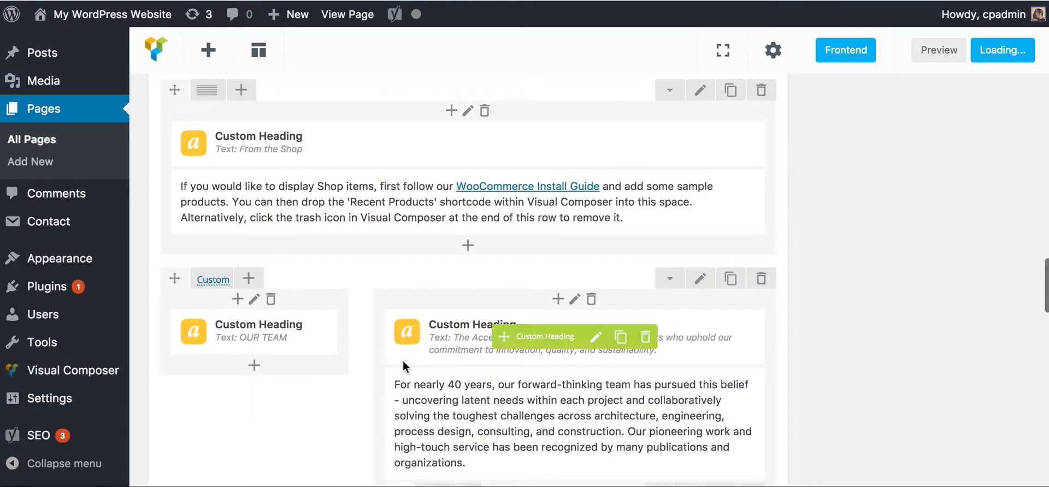
scroll(402, 360, down, 10)
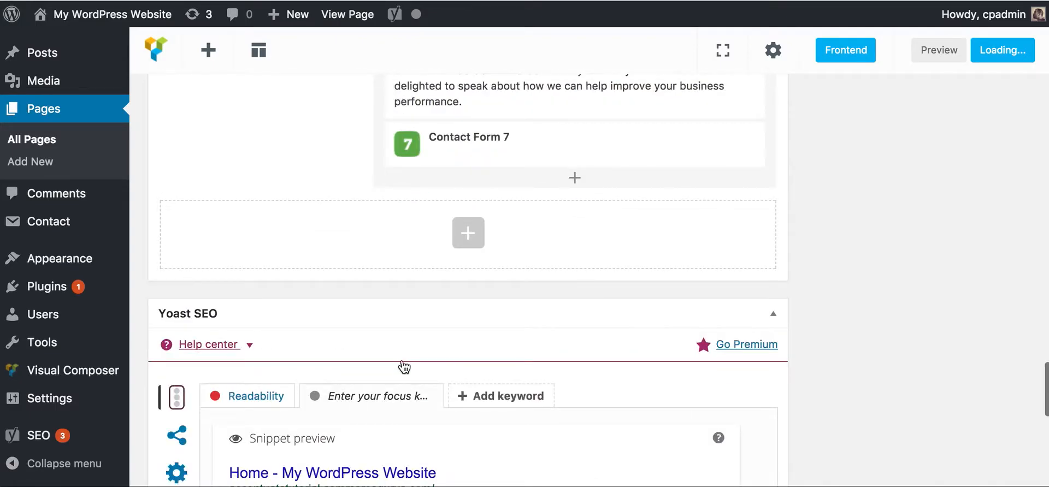
scroll(374, 325, up, 5)
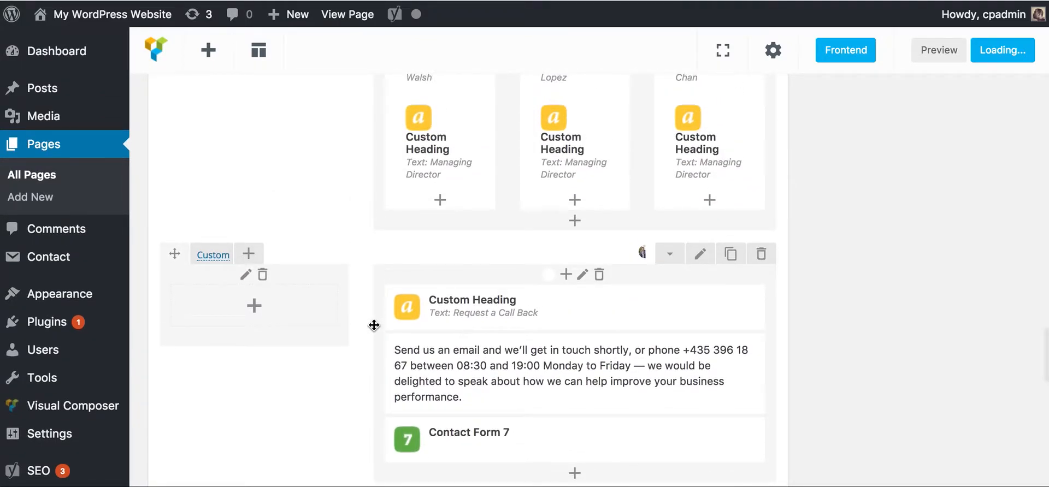
scroll(612, 332, up, 5)
scroll(604, 329, up, 15)
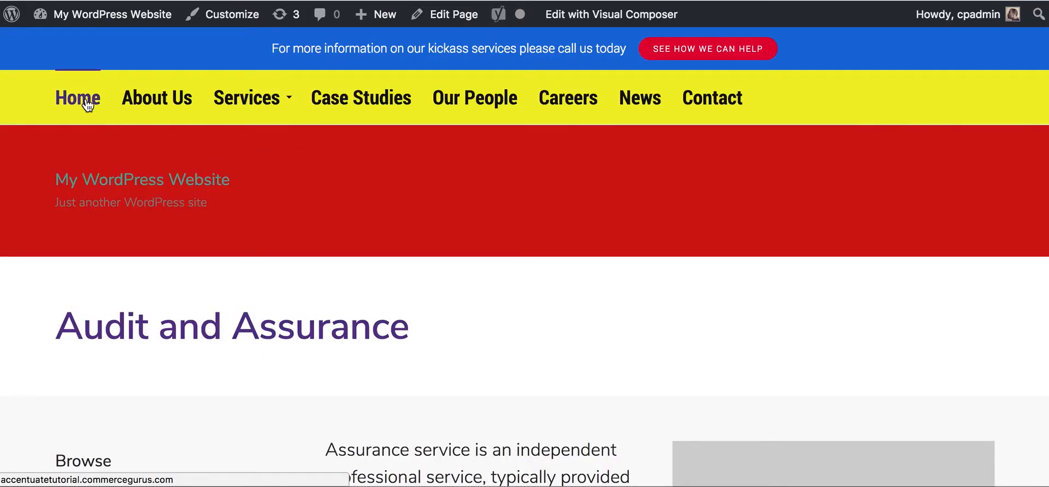
click(87, 105)
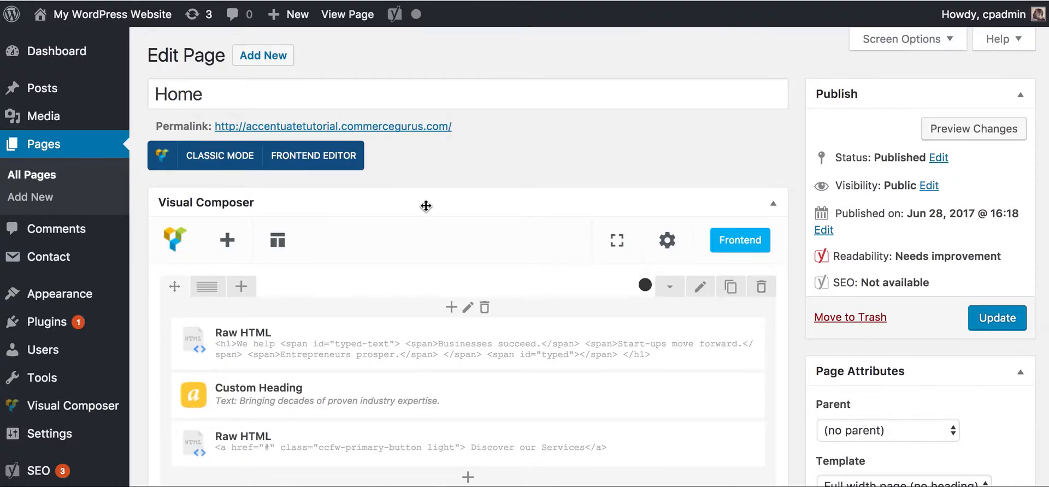
Step: Open the settings of the Home page's first row and go to the background image in its design options
scroll(427, 206, down, 2)
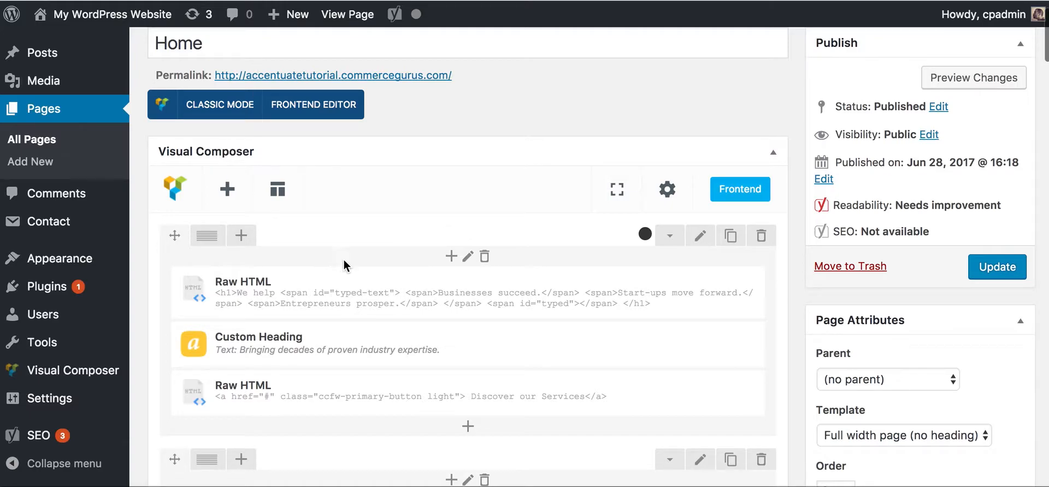
mouse_move(477, 292)
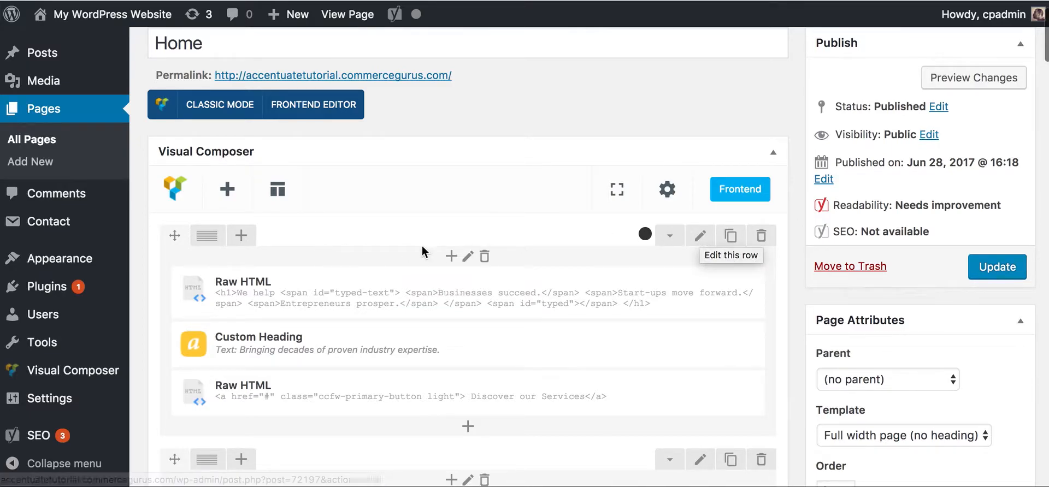
click(698, 241)
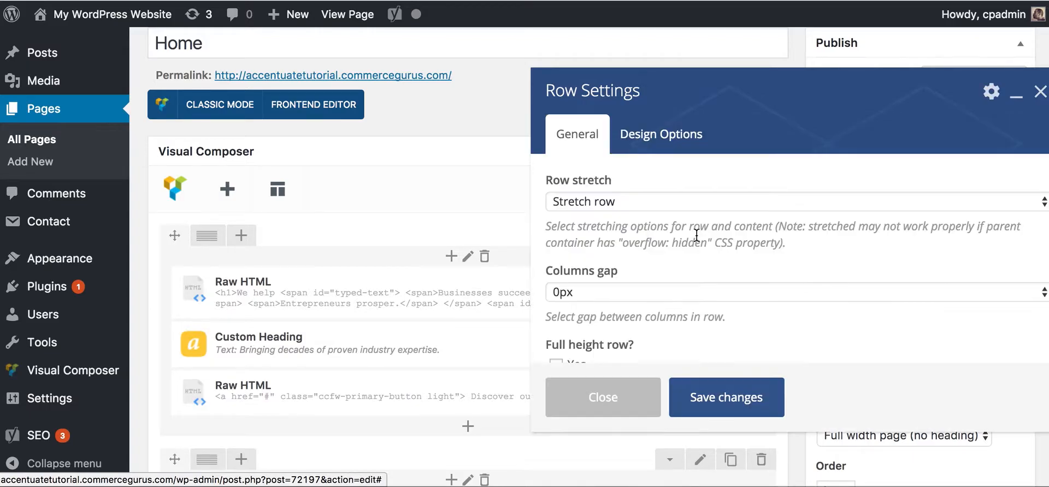
click(642, 133)
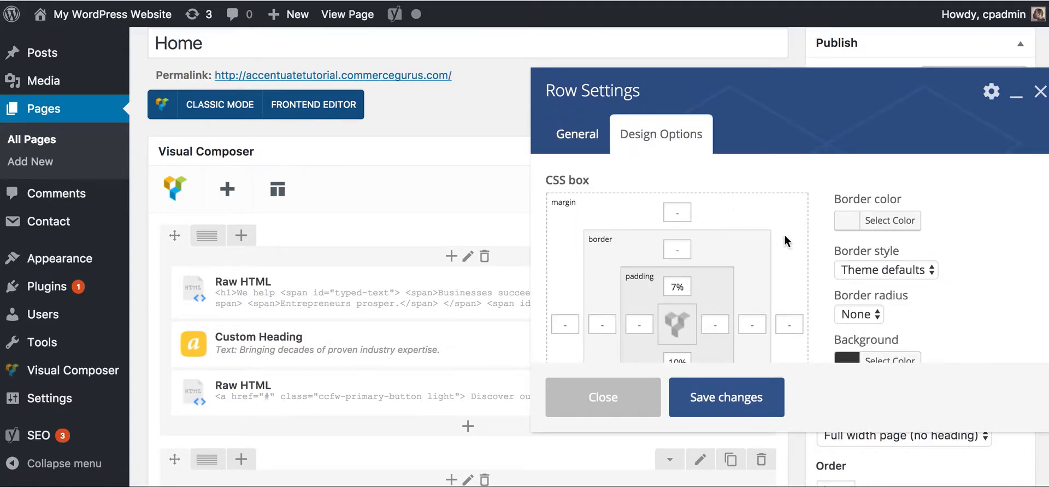
scroll(821, 248, down, 5)
scroll(822, 248, down, 1)
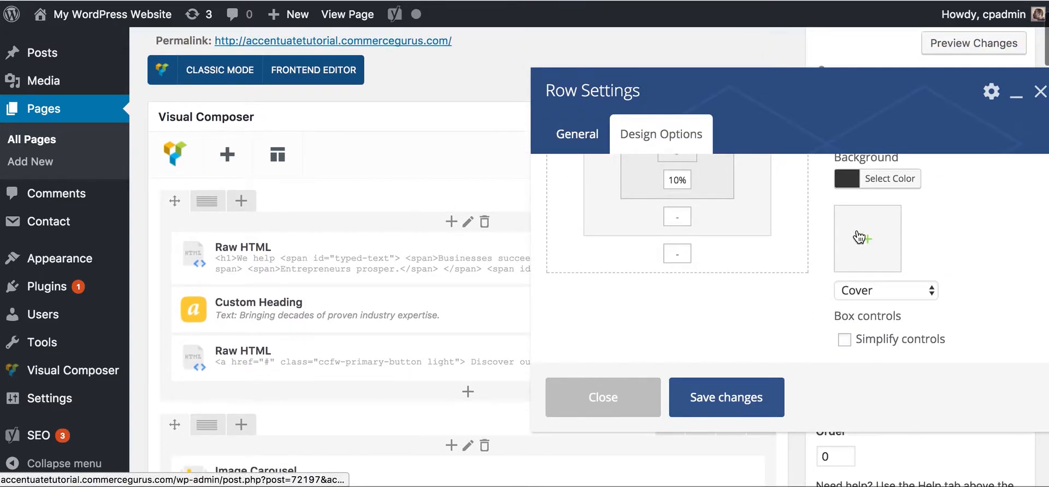
Step: Upload main_image_min.jpg as the first row's background image, then save the row and update the page
click(870, 238)
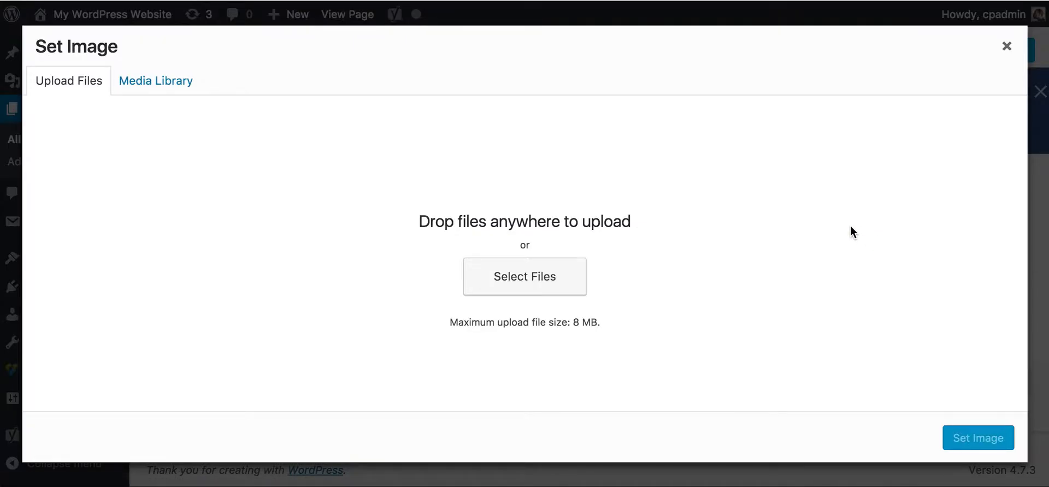
click(182, 94)
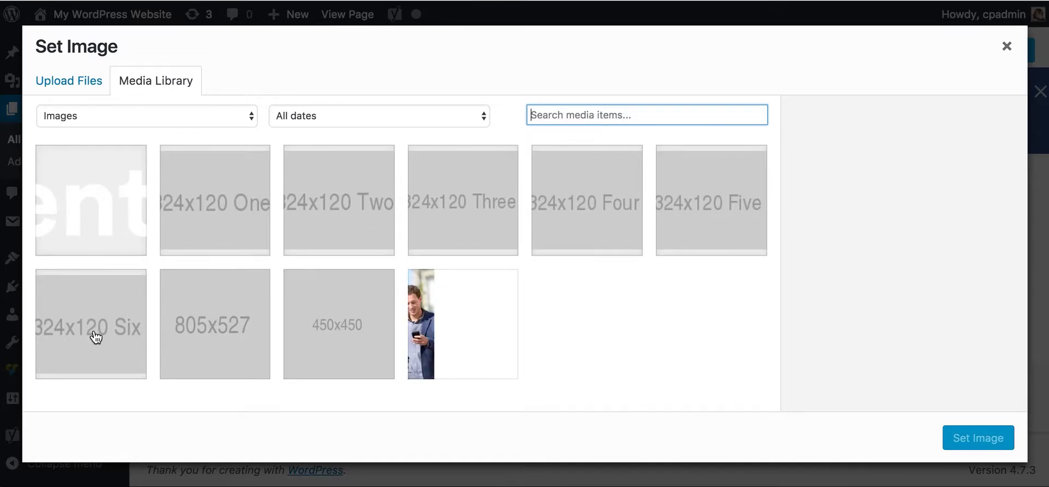
click(70, 83)
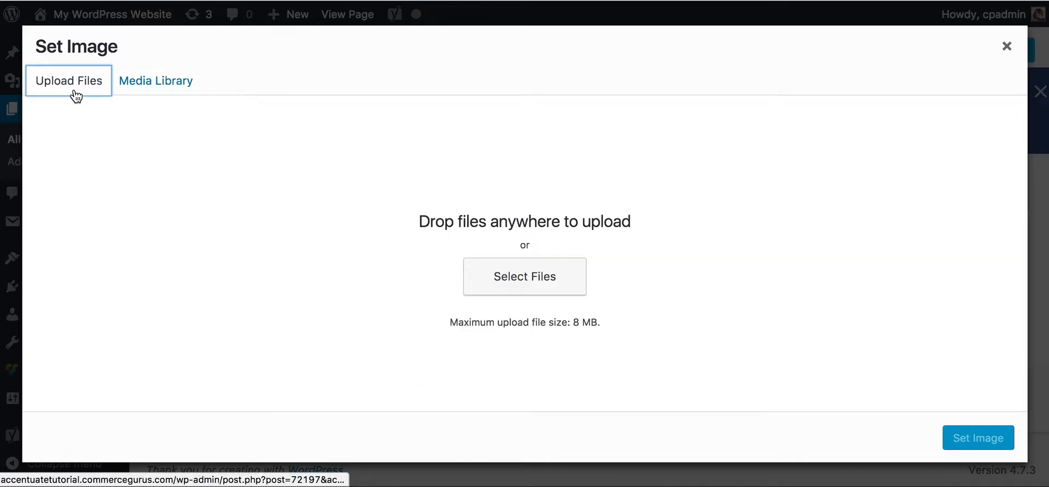
click(527, 286)
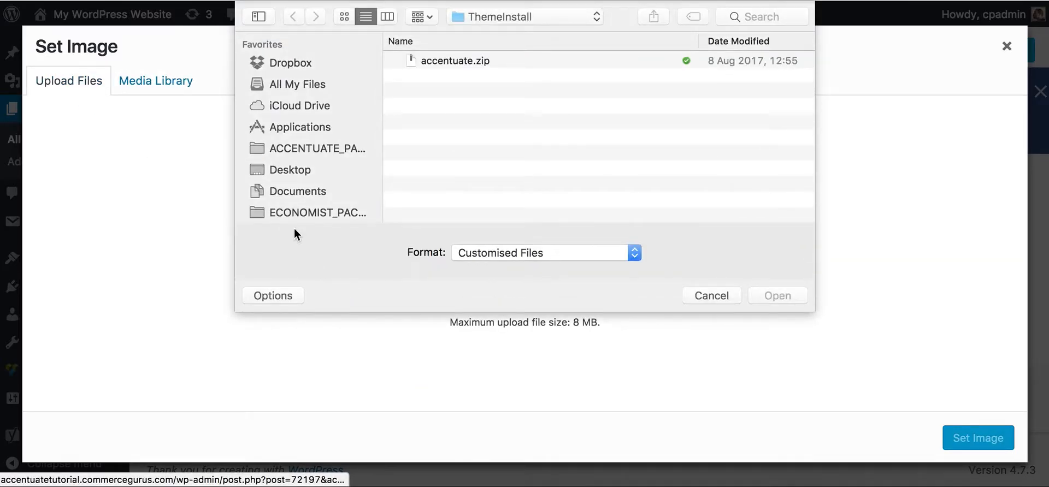
scroll(302, 173, down, 5)
click(303, 132)
double_click(444, 165)
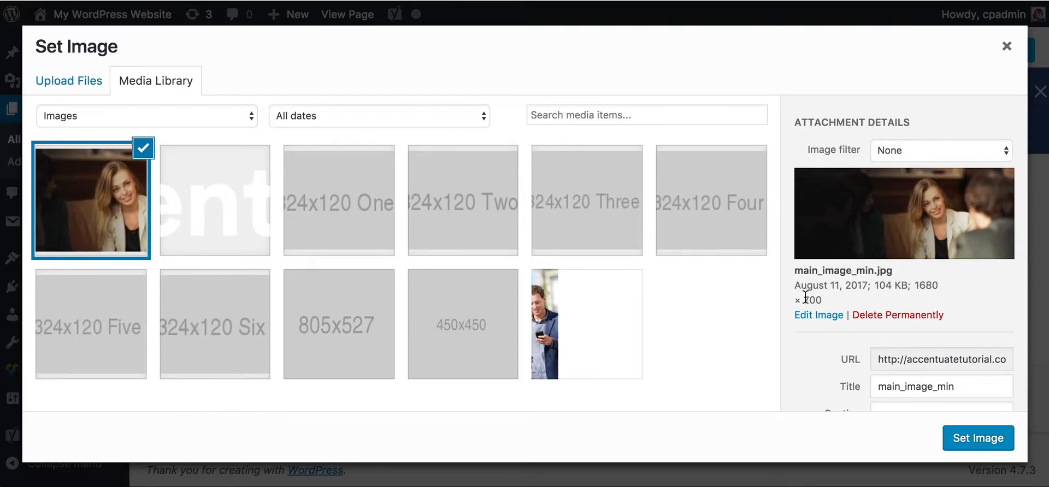
click(971, 439)
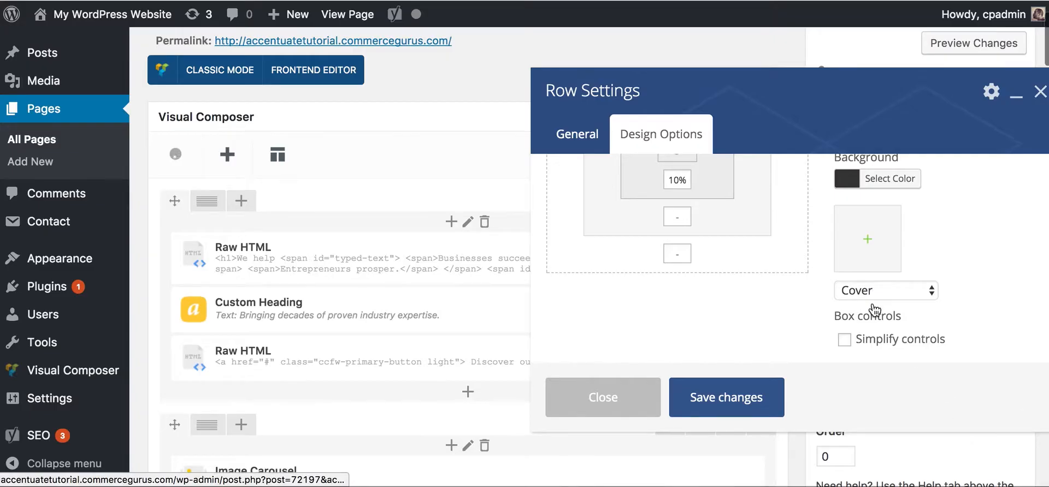
click(705, 395)
click(991, 233)
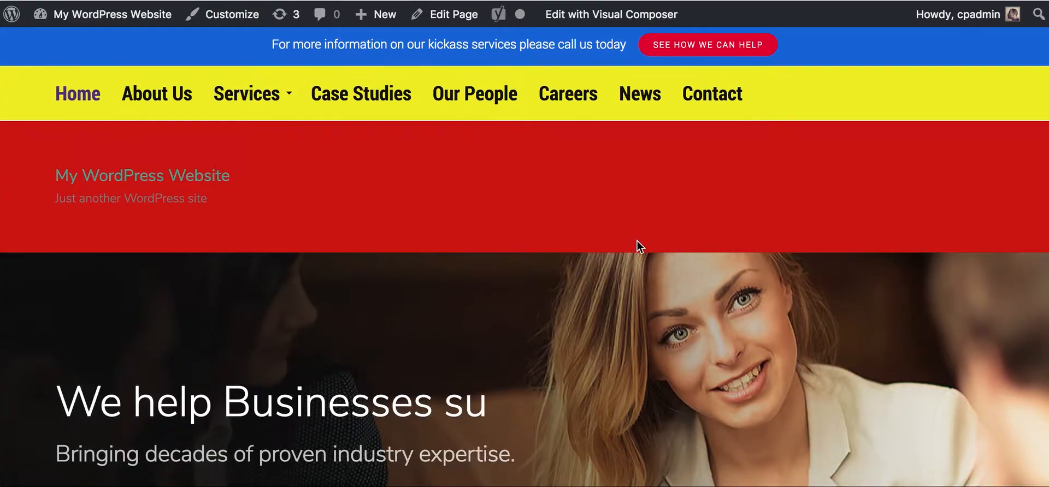
Step: Review the live Home page from the top banner down to the three service boxes
scroll(637, 241, down, 4)
scroll(542, 280, down, 15)
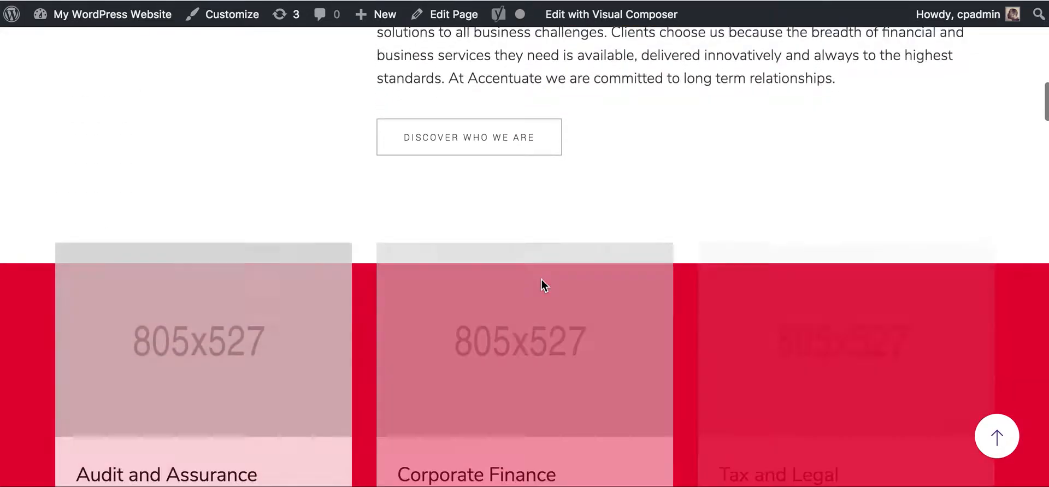
scroll(542, 280, down, 4)
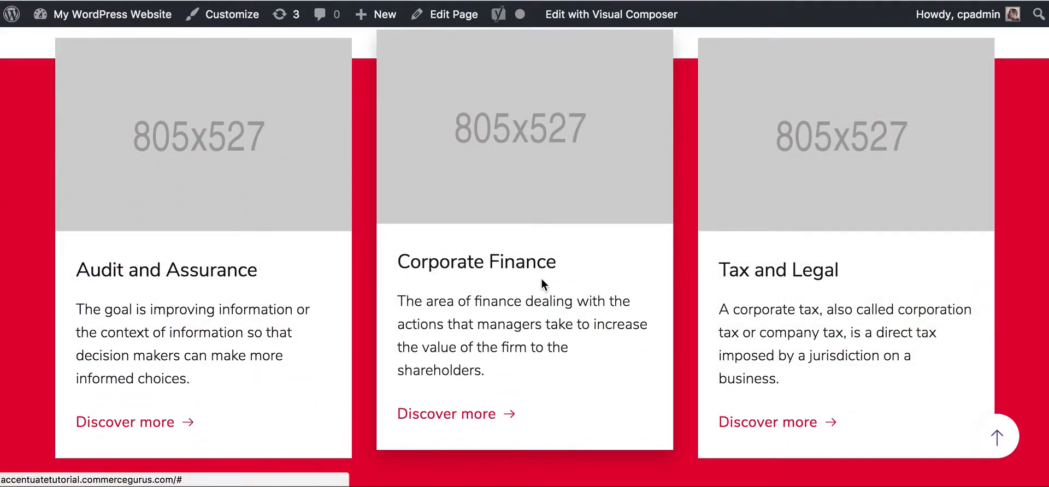
Step: Open the Accentuate demo site in a new tab and examine the images in its testimonials and quote sections
key(super+t)
text(themedemo)
key(Down)
key(Down)
key(BackSpace)
text(demo)
key(Return)
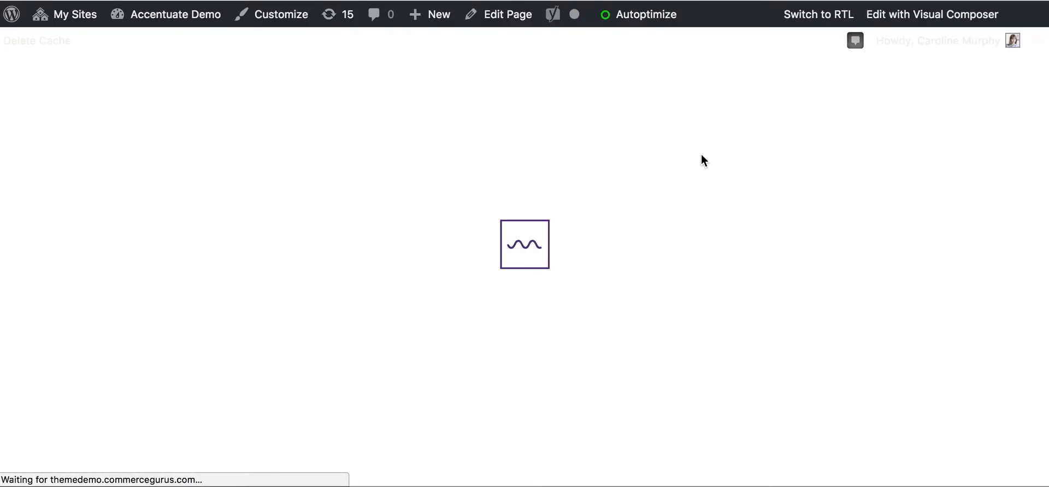
scroll(704, 164, down, 15)
scroll(702, 181, down, 10)
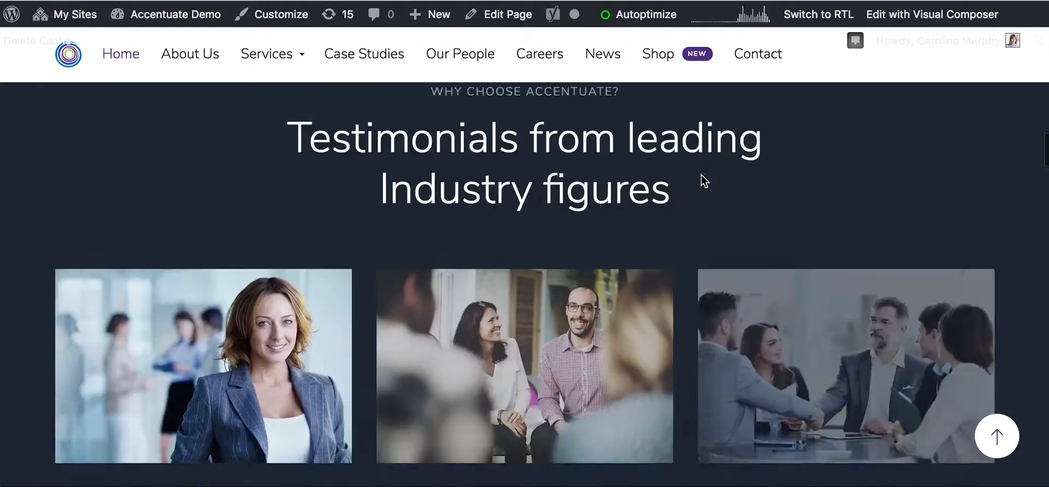
scroll(703, 182, down, 10)
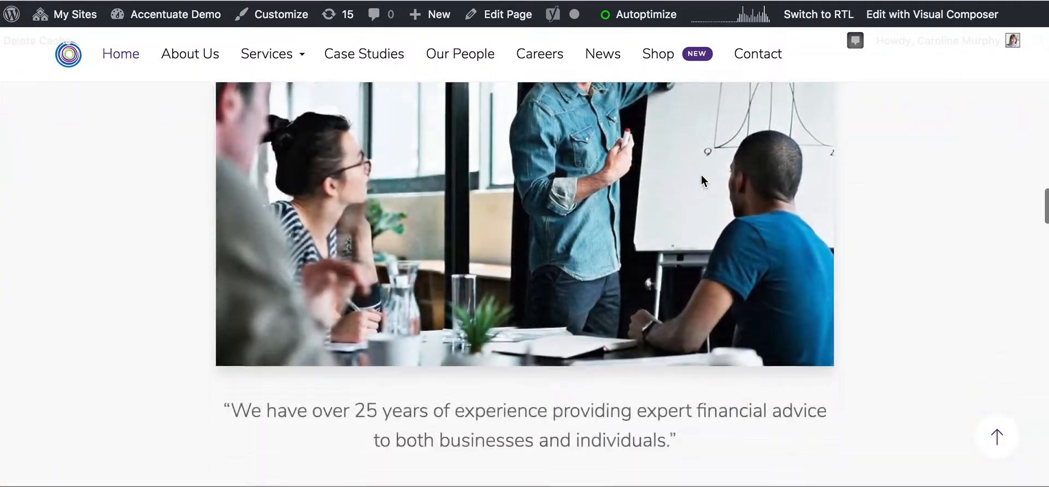
scroll(703, 182, down, 3)
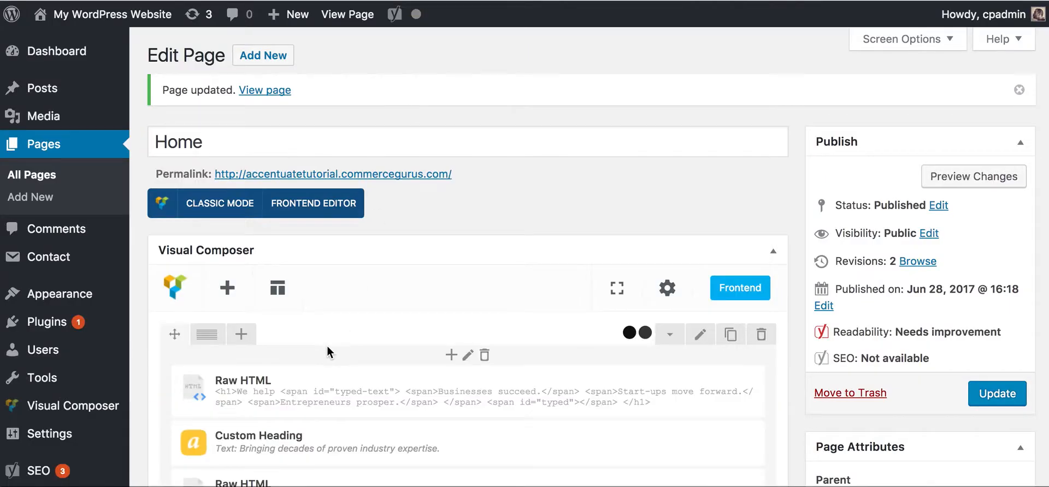
Step: Compare the Home page's rows in the Visual Composer editor with the matching sections on the live page
scroll(327, 348, down, 10)
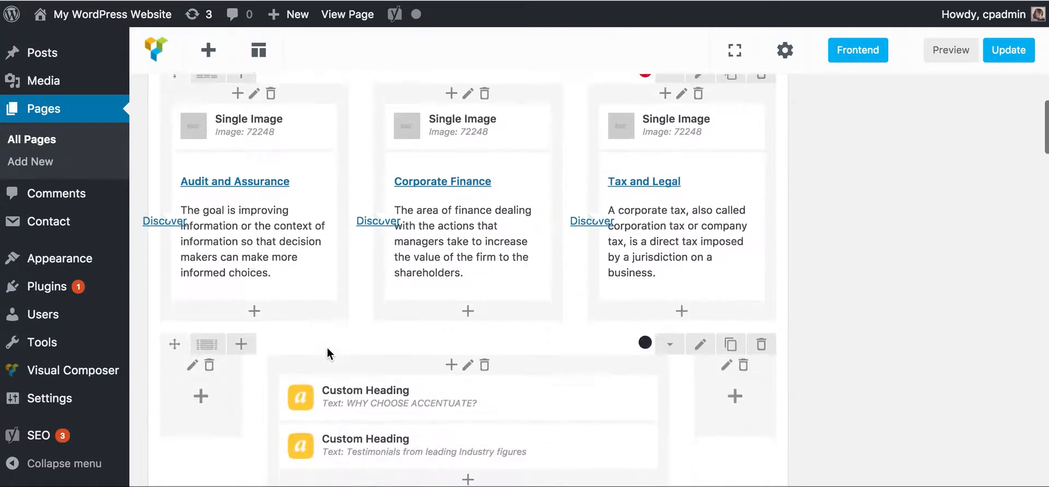
scroll(327, 348, down, 10)
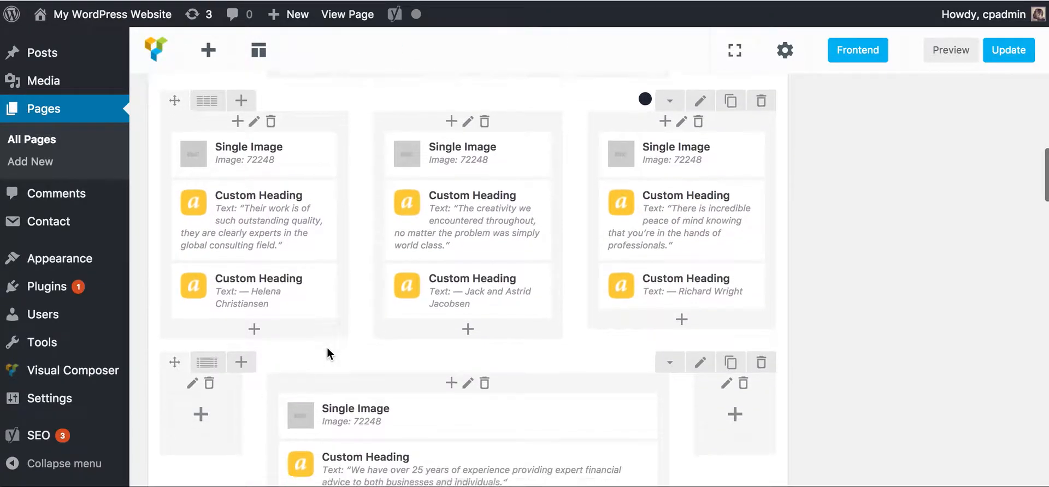
scroll(327, 348, down, 10)
scroll(353, 421, down, 2)
scroll(350, 415, down, 10)
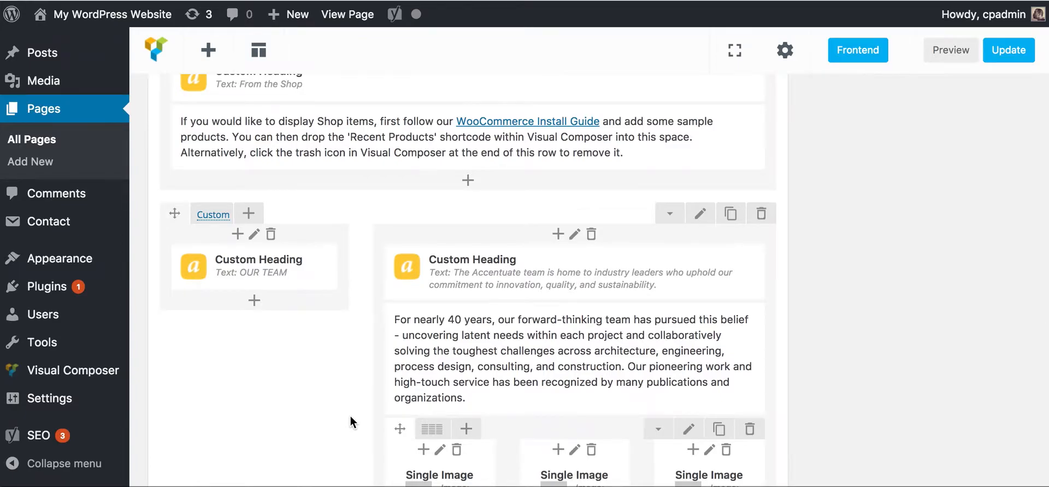
scroll(350, 416, down, 15)
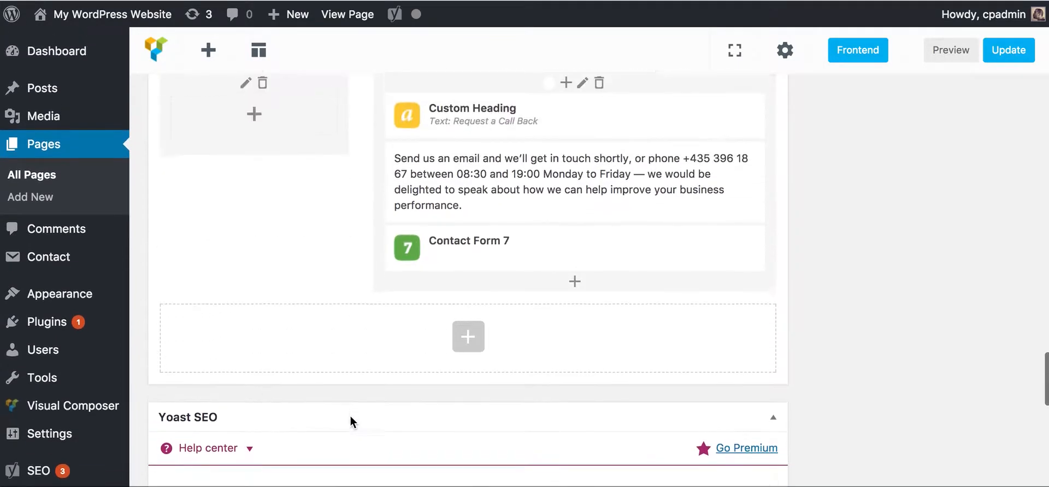
scroll(410, 245, up, 5)
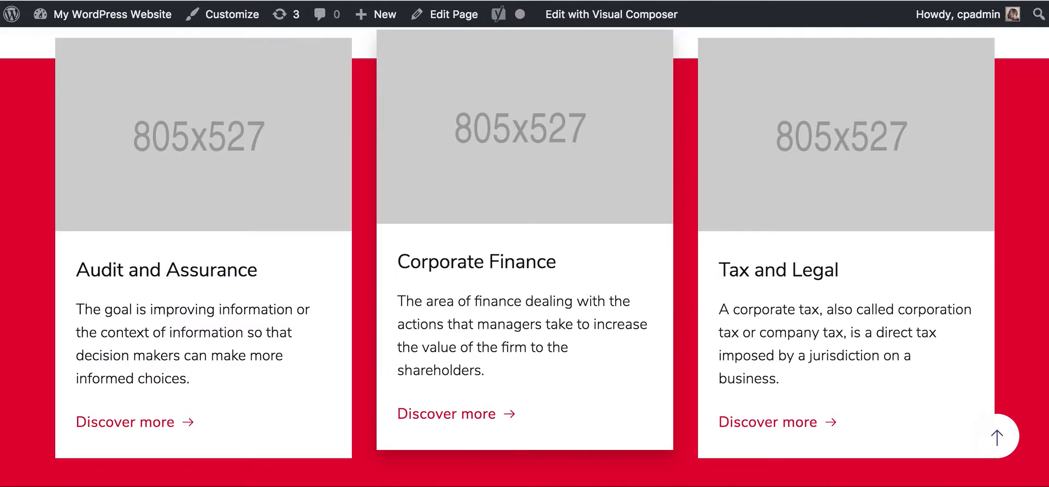
scroll(330, 231, up, 8)
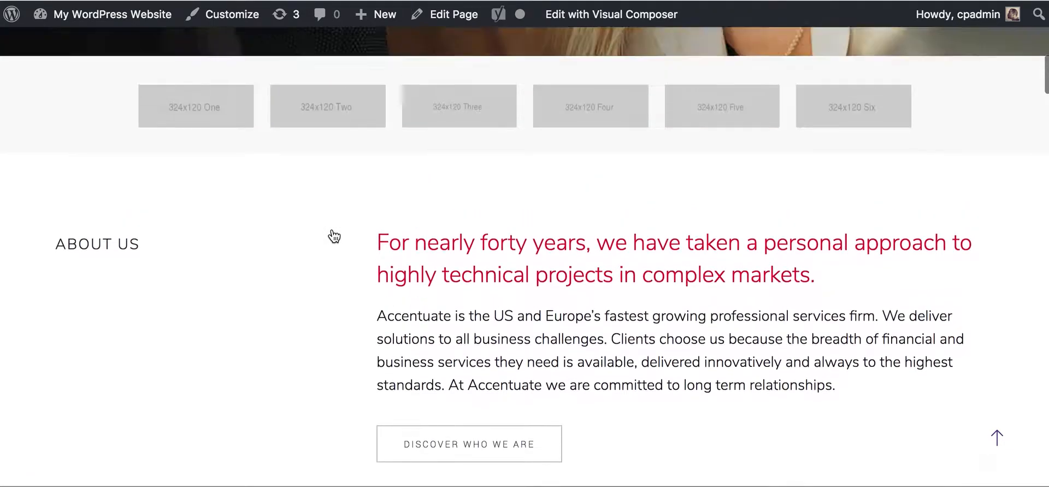
scroll(334, 236, down, 15)
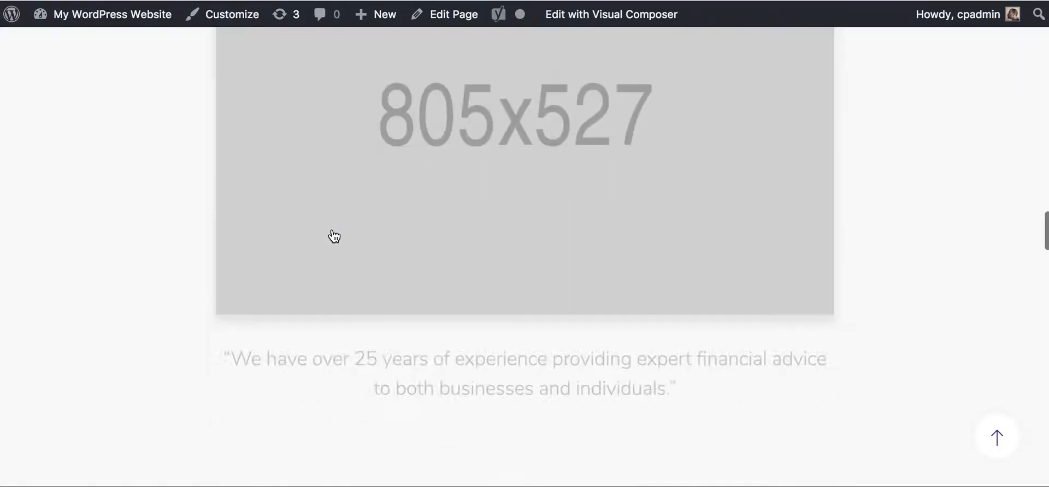
scroll(334, 236, down, 10)
scroll(333, 232, up, 8)
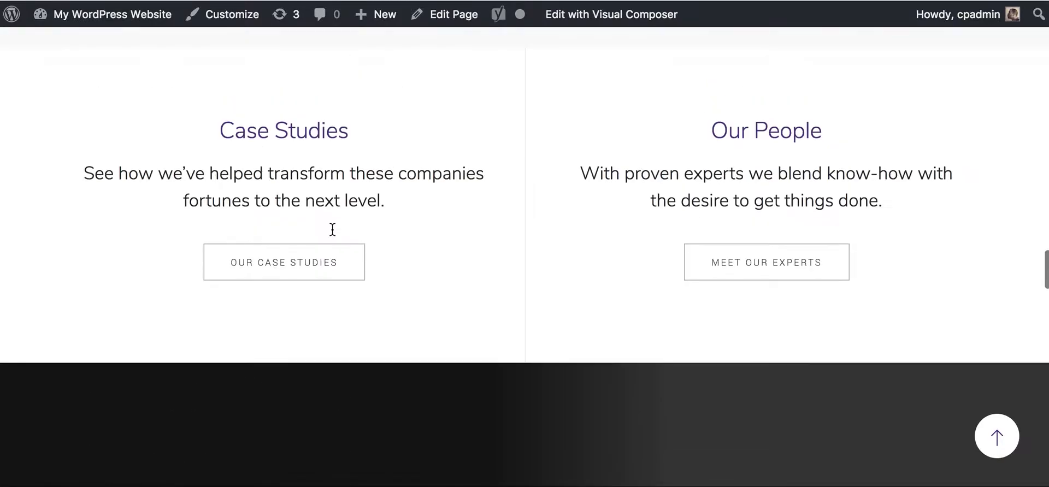
scroll(332, 229, up, 5)
scroll(333, 231, down, 2)
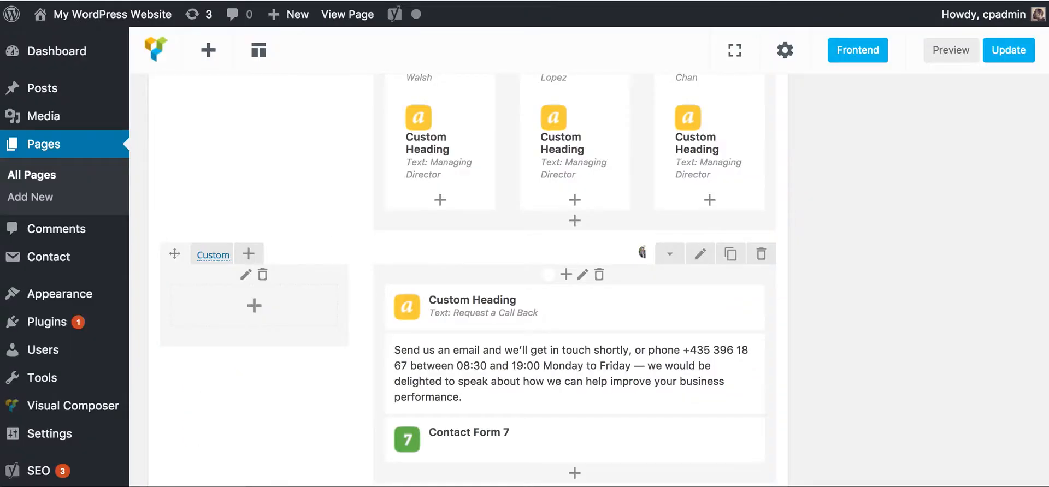
Step: Open the row settings for the "Become part of the Accentuate Difference" section and go to the background image in its design options
scroll(319, 170, up, 15)
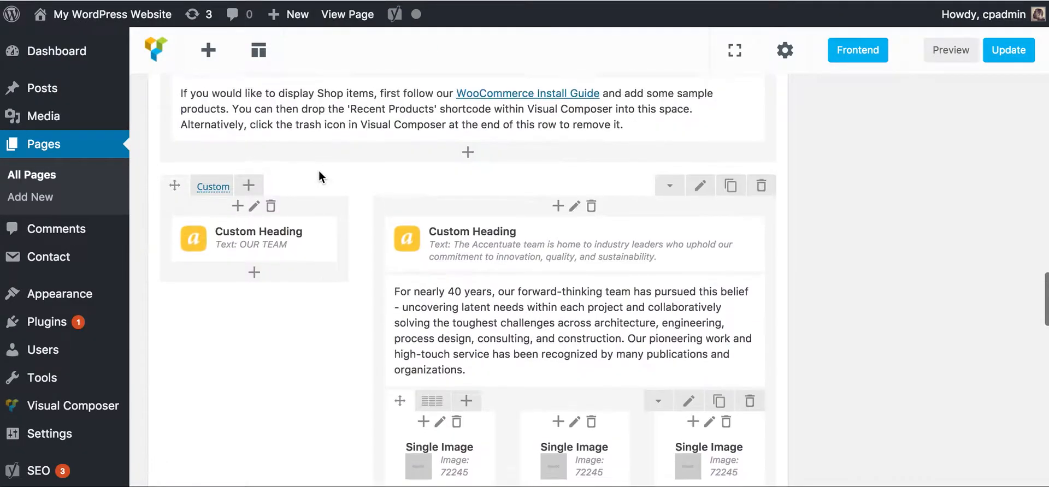
scroll(319, 171, up, 10)
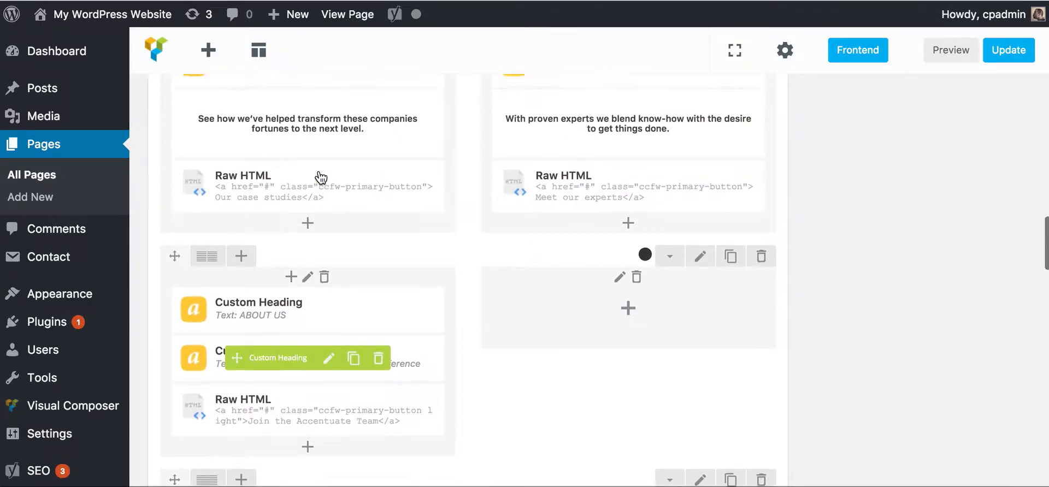
scroll(391, 245, up, 1)
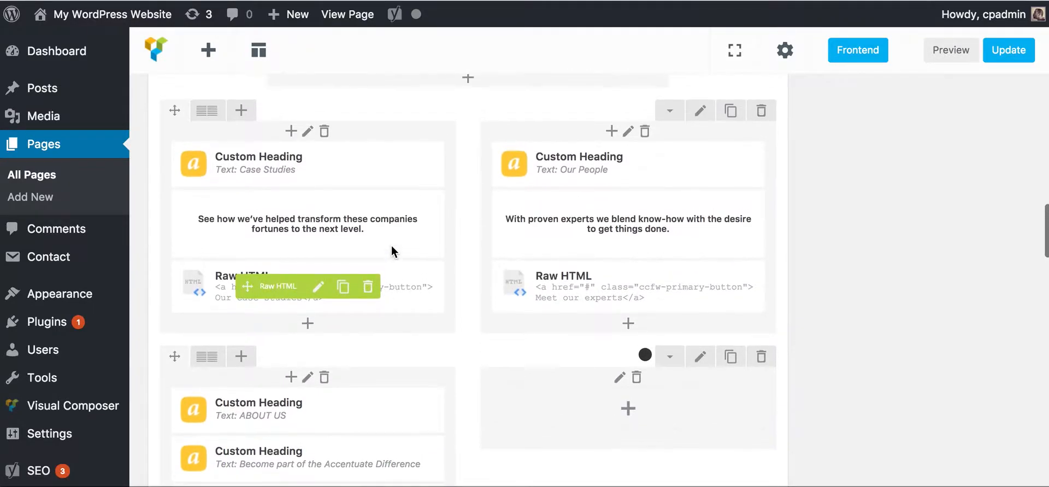
scroll(348, 396, down, 5)
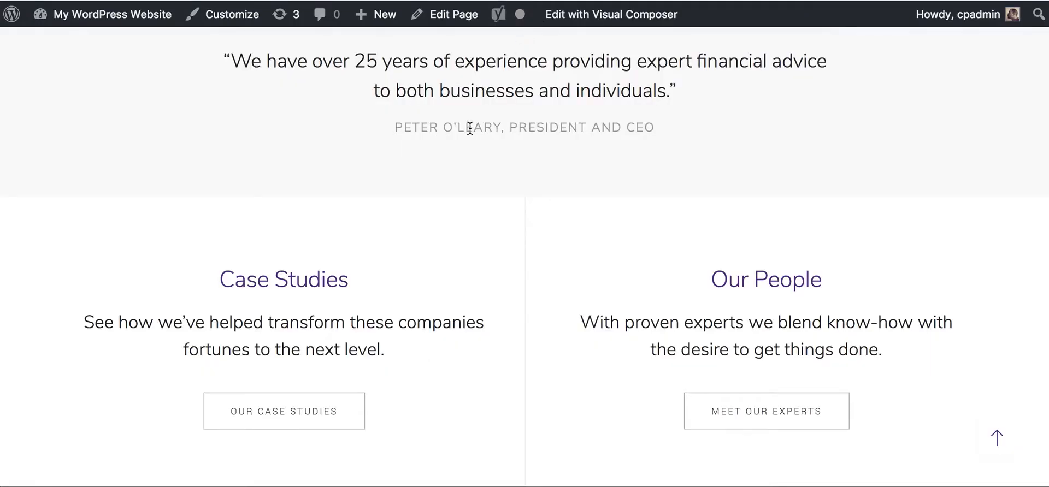
scroll(469, 125, down, 8)
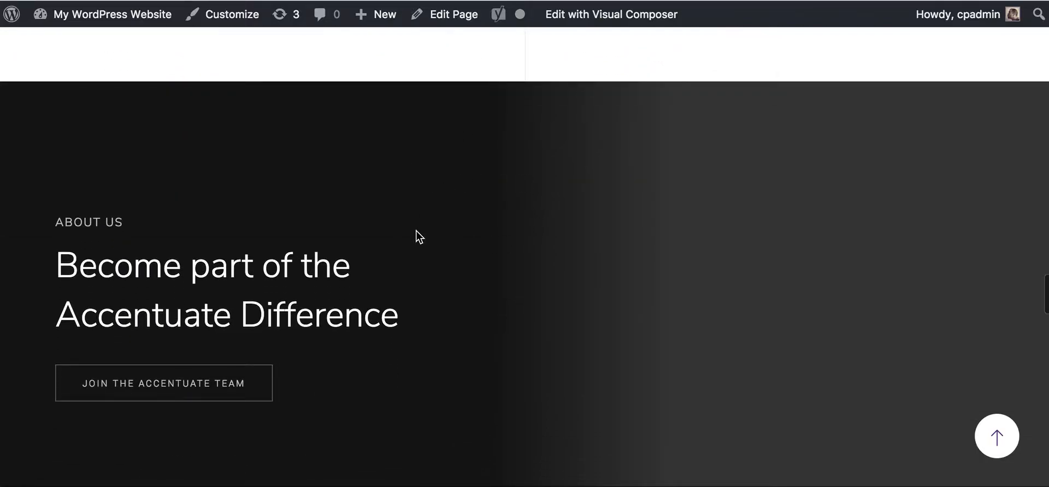
click(426, 14)
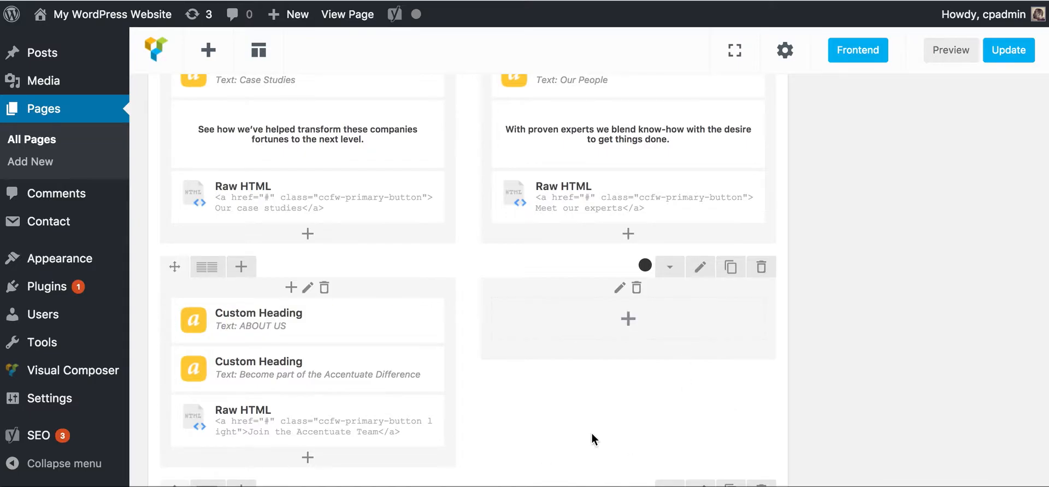
click(701, 268)
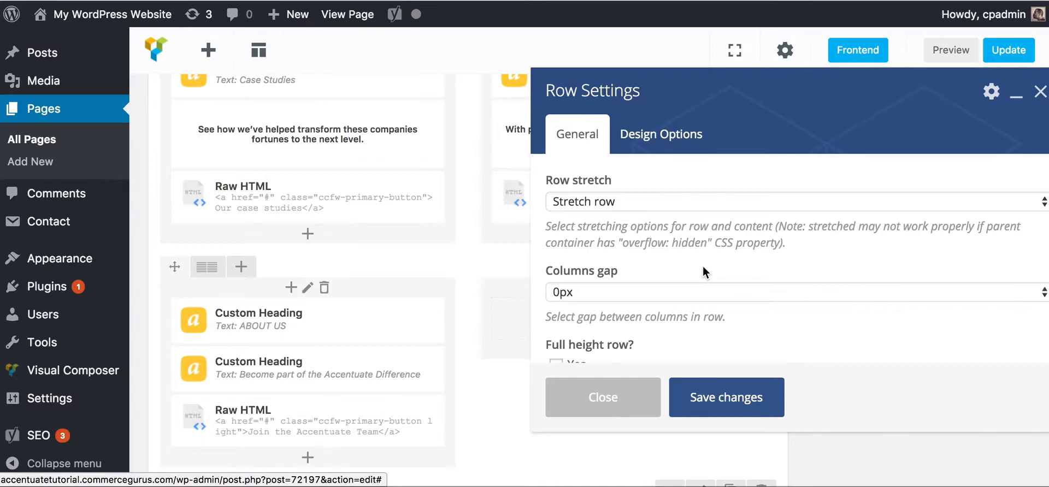
click(683, 141)
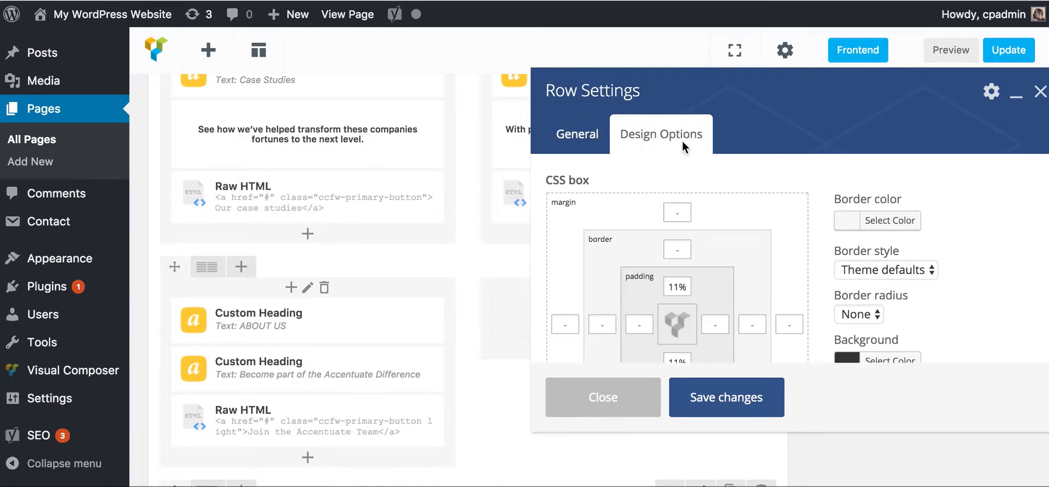
scroll(851, 265, down, 5)
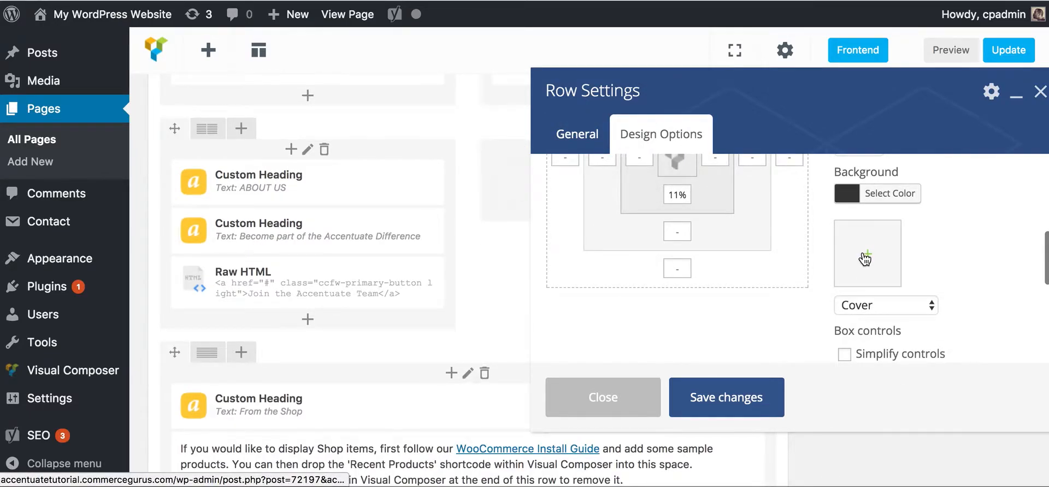
Step: Set main_image_min.jpg from the media library as the row's background image, save the row and update the page
click(865, 259)
click(101, 205)
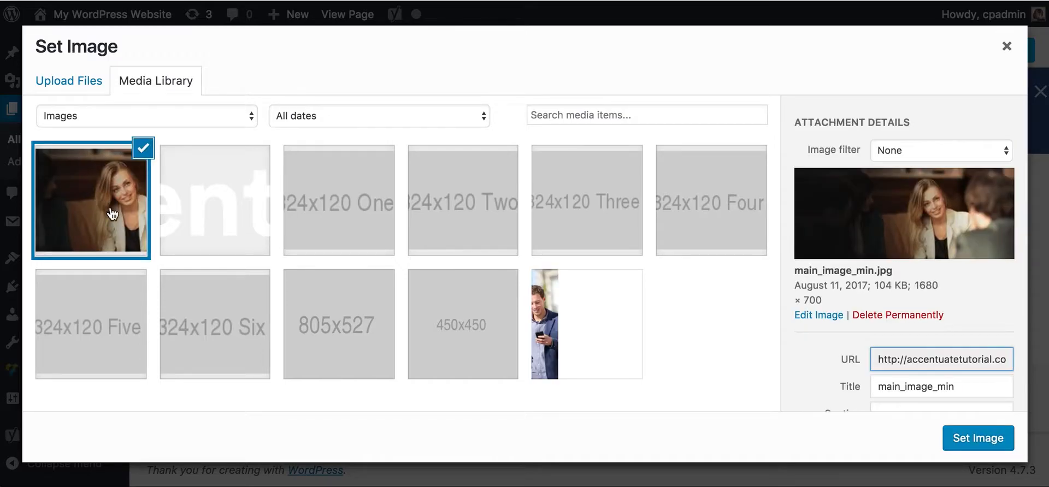
click(964, 439)
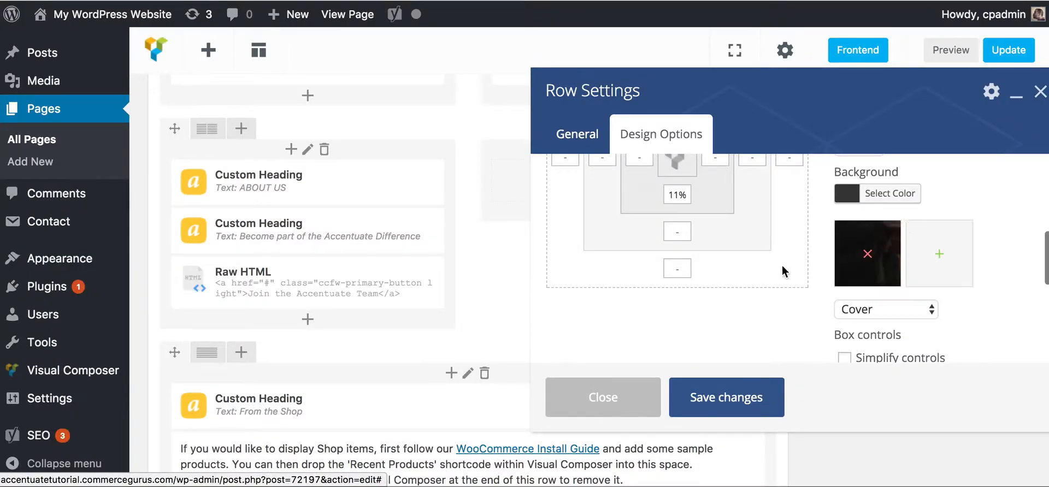
scroll(641, 307, up, 3)
scroll(601, 307, down, 2)
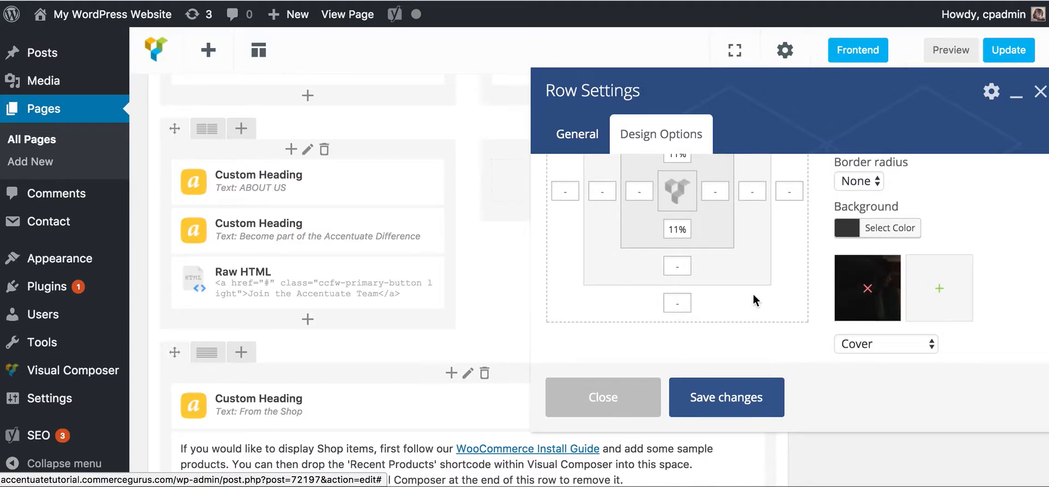
click(727, 398)
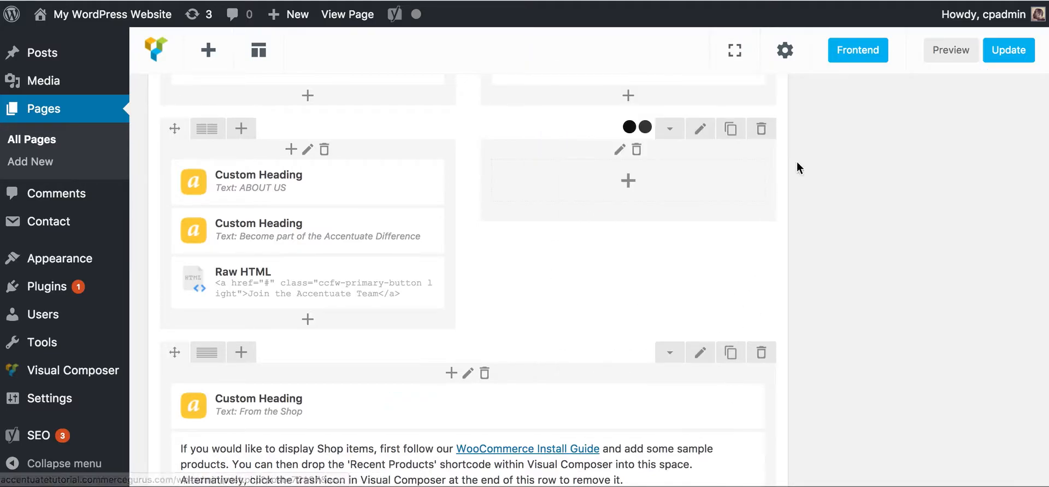
click(1002, 58)
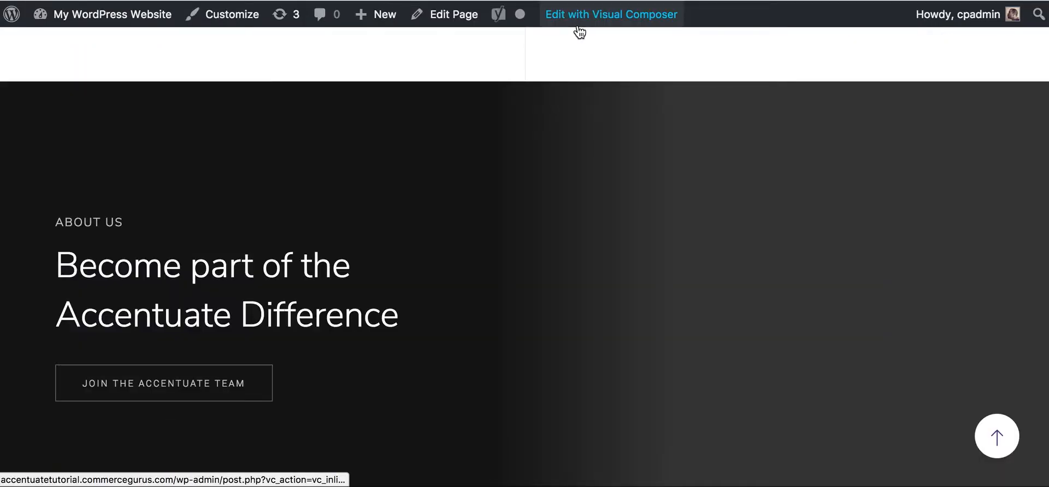
Step: Reload the live Home page and check the background of the "Become part of the Accentuate Difference" section
click(577, 26)
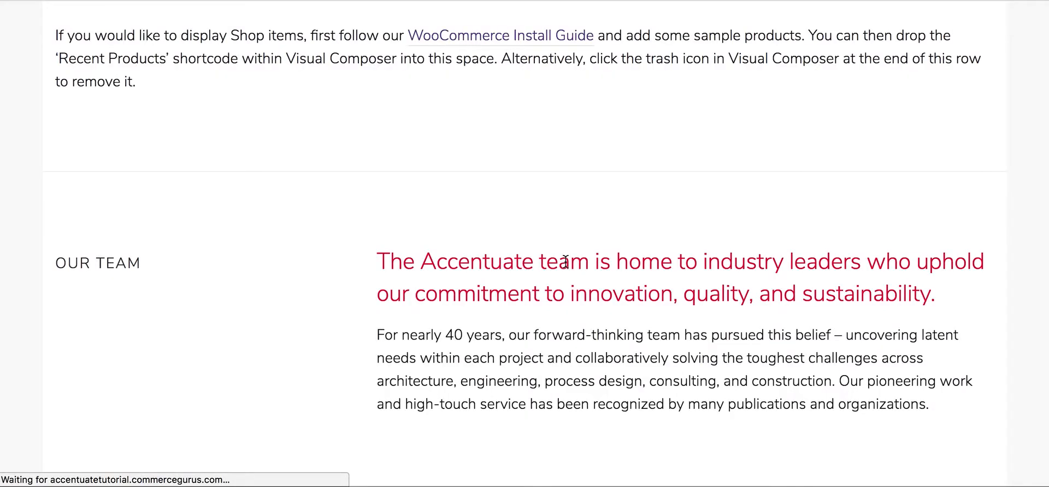
scroll(565, 267, down, 15)
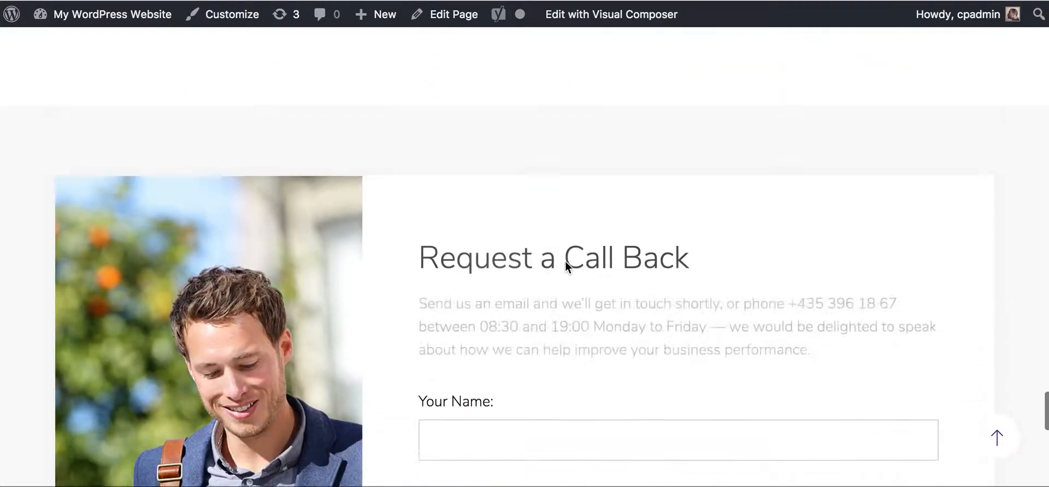
scroll(565, 268, up, 8)
scroll(565, 261, up, 15)
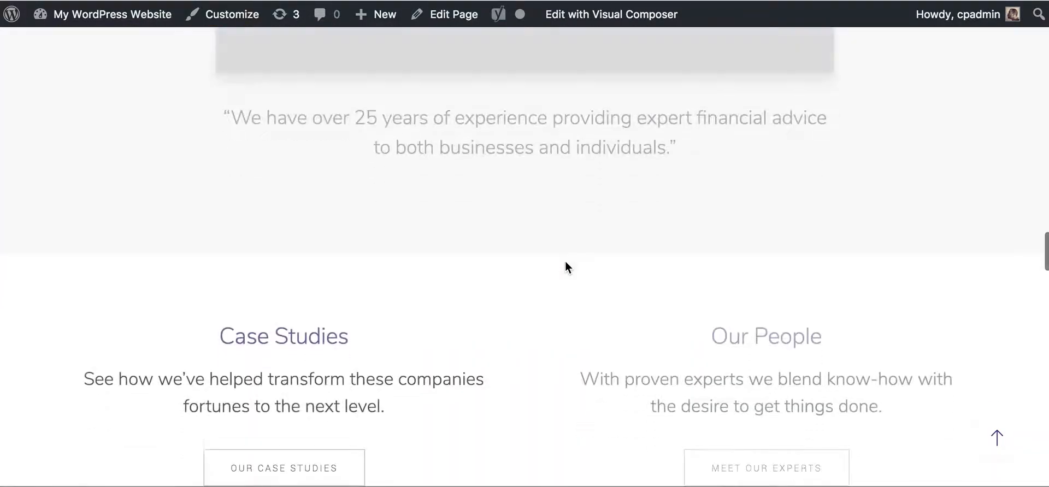
scroll(565, 262, down, 10)
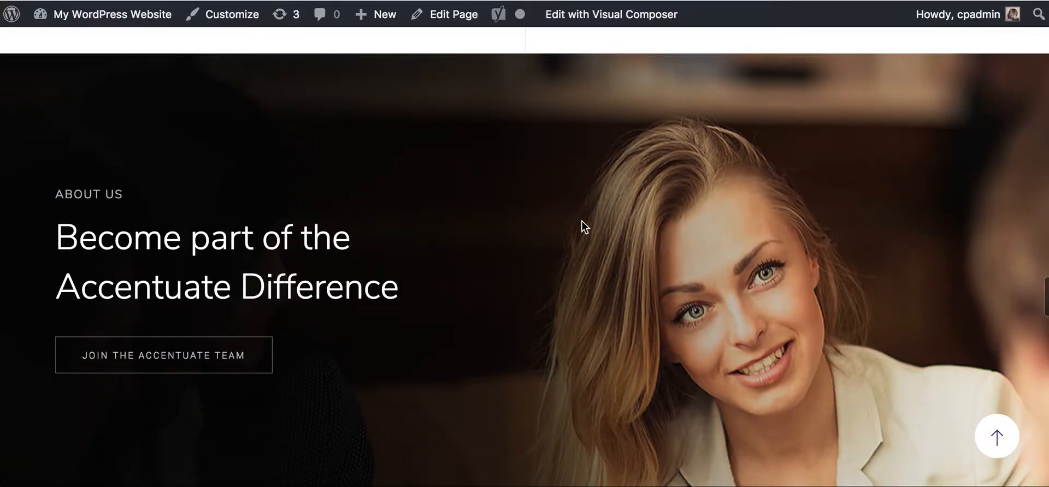
Step: Review the live Home page from the From the Shop section to the Request a Call Back form, and return to the header
scroll(540, 257, down, 15)
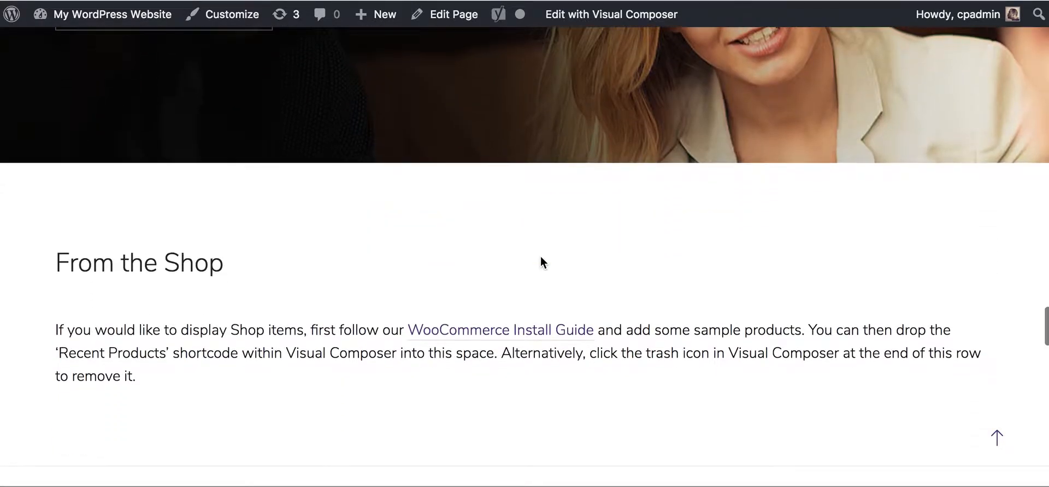
scroll(540, 257, down, 4)
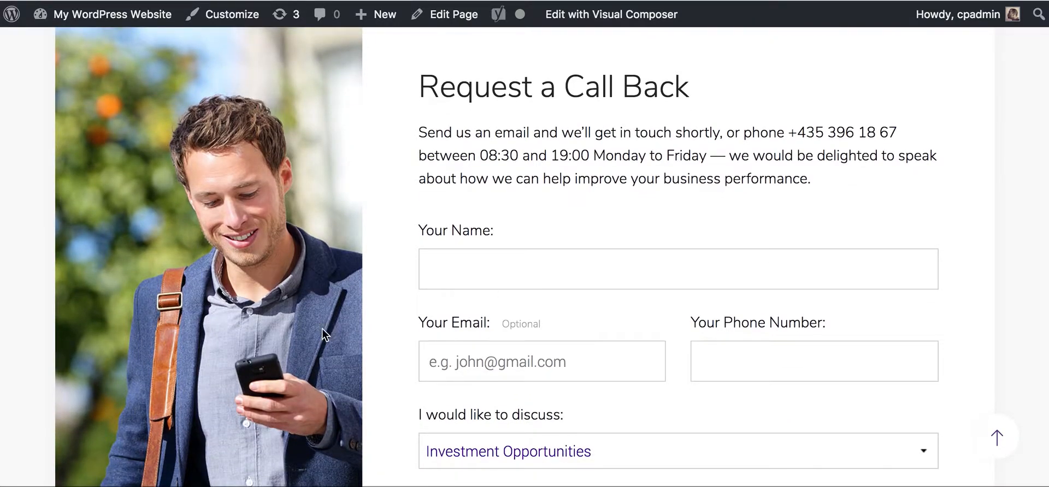
scroll(322, 332, down, 6)
scroll(323, 331, up, 12)
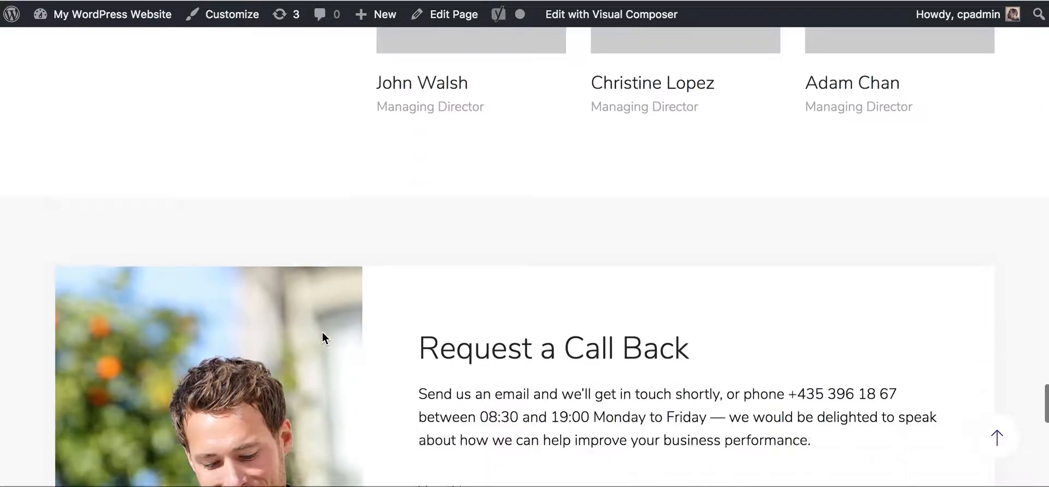
scroll(322, 332, down, 6)
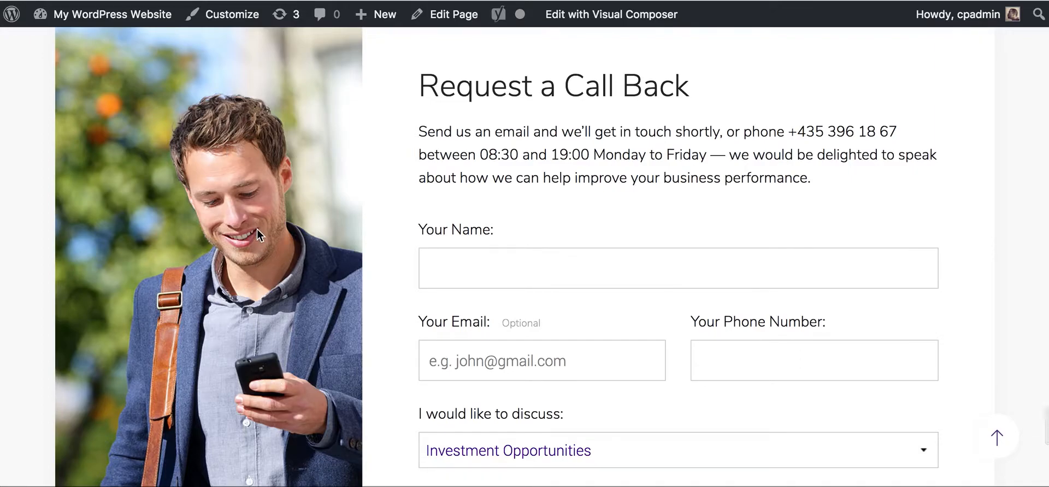
scroll(286, 220, down, 9)
scroll(290, 217, up, 14)
scroll(291, 217, up, 20)
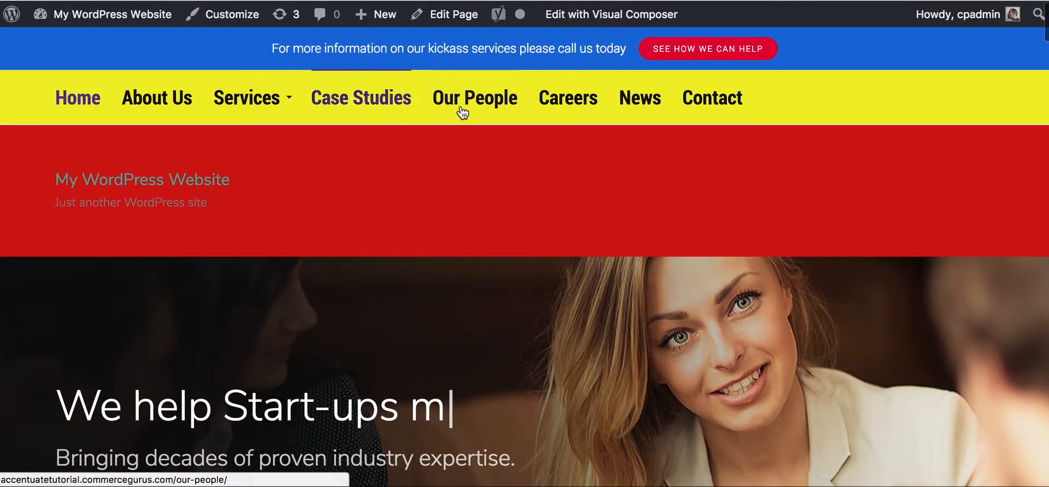
Step: Look through the live Careers page and open the Contact page from the site navigation
click(588, 105)
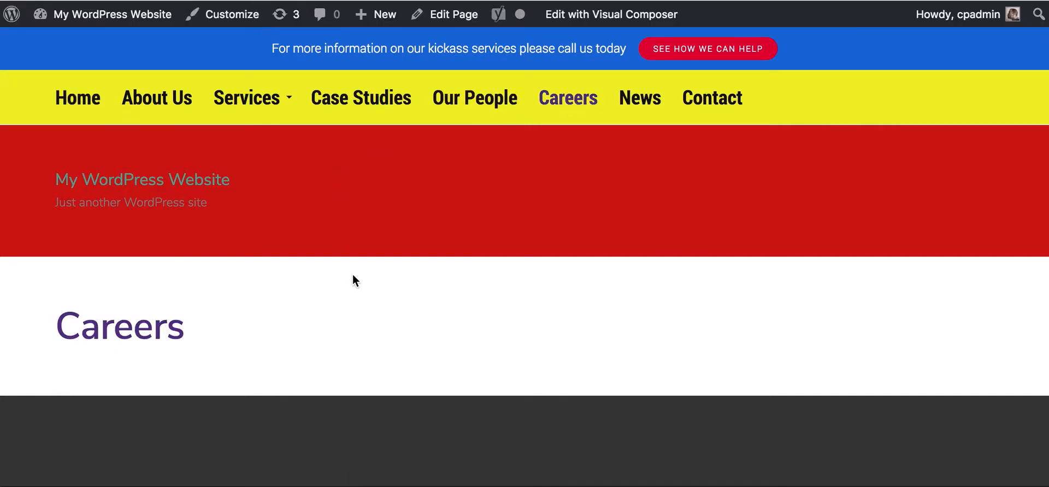
scroll(352, 274, down, 10)
scroll(353, 274, down, 15)
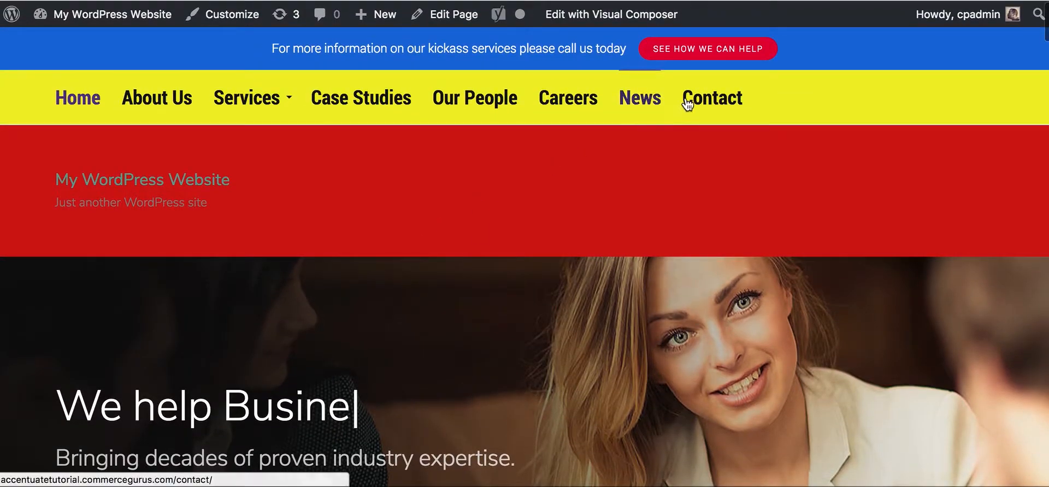
click(698, 103)
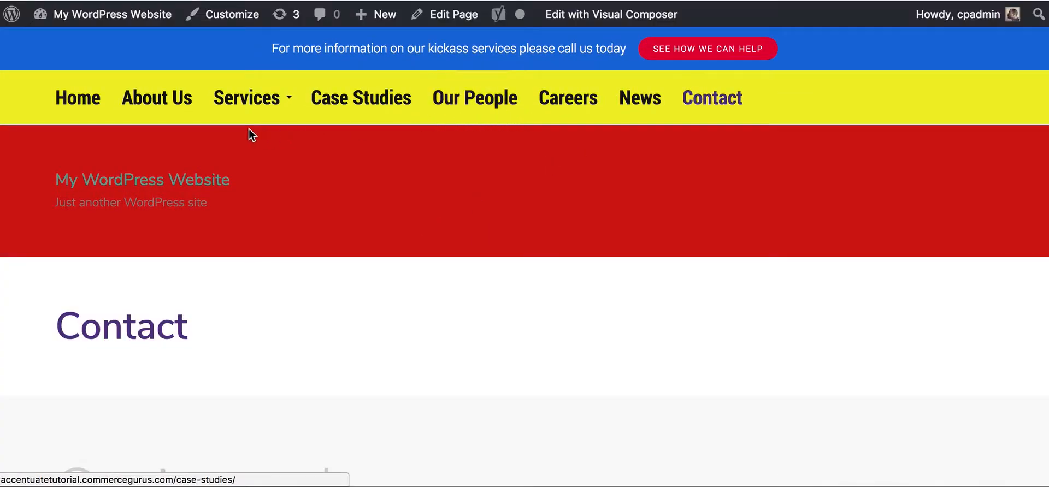
Step: Open the live Corporate Finance service page from the site's Services navigation and look through its introduction and sidebar
mouse_move(235, 98)
click(247, 218)
scroll(247, 220, down, 5)
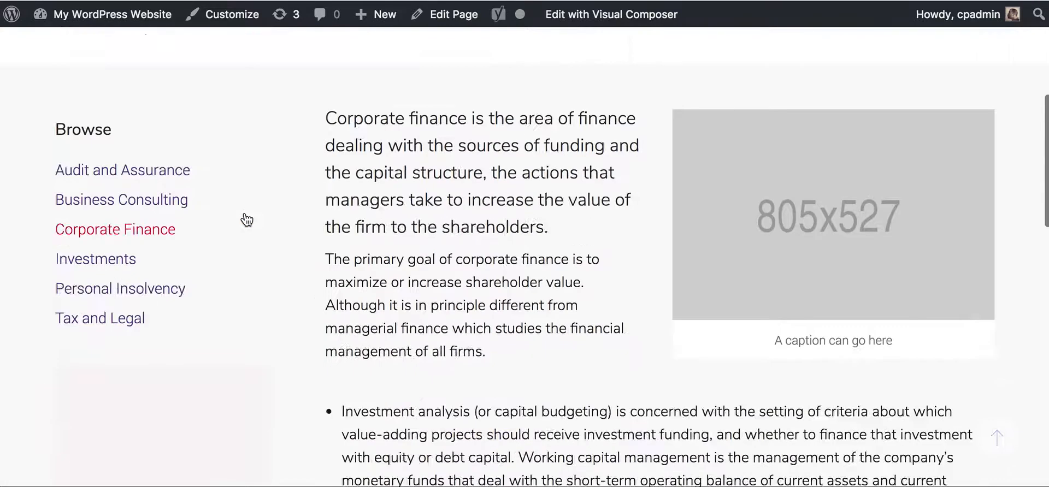
scroll(245, 220, down, 7)
Step: View the Capitalization Structure, Outline and Project valuation content, check the Market Specialists section and return to the page header
click(468, 248)
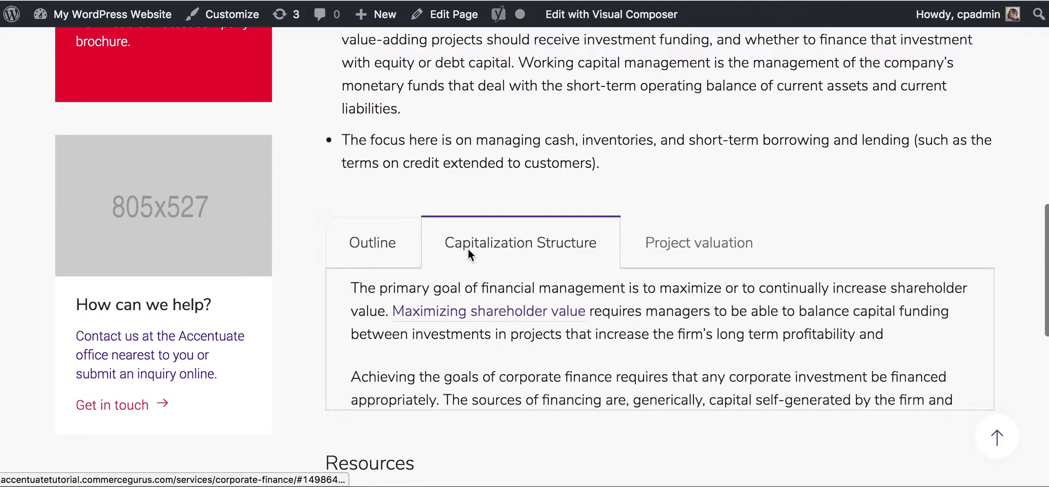
click(401, 254)
click(592, 252)
click(655, 250)
scroll(492, 252, down, 6)
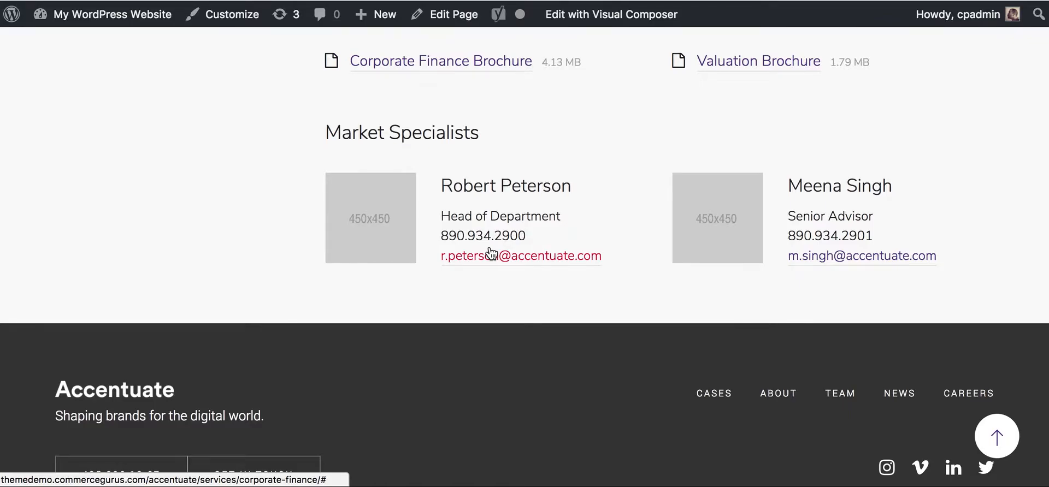
scroll(490, 254, up, 15)
scroll(502, 135, up, 6)
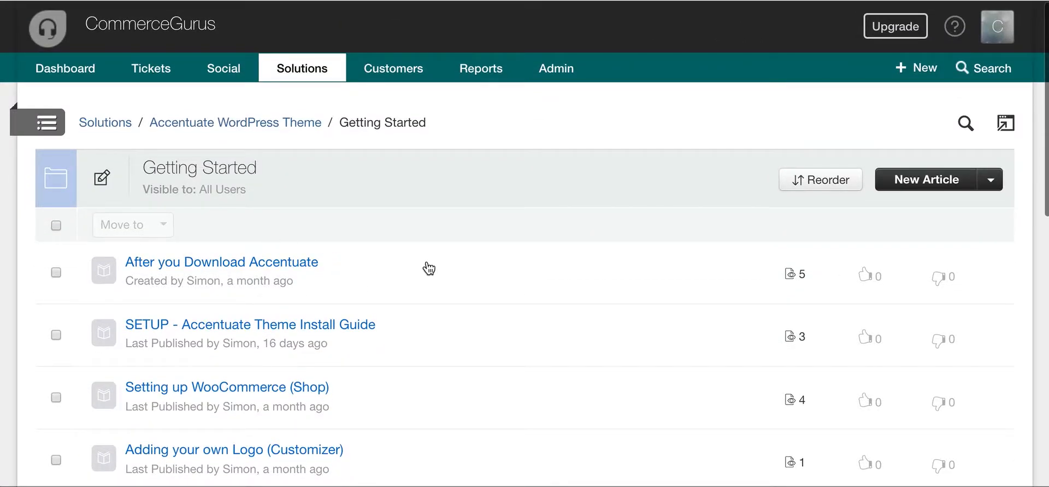
Step: In Freshdesk's Getting Started folder, open the articles "Setting up WooCommerce (Shop)" and "Adding your own Logo (Customizer)" in separate browser tabs
scroll(428, 268, down, 5)
scroll(429, 269, up, 3)
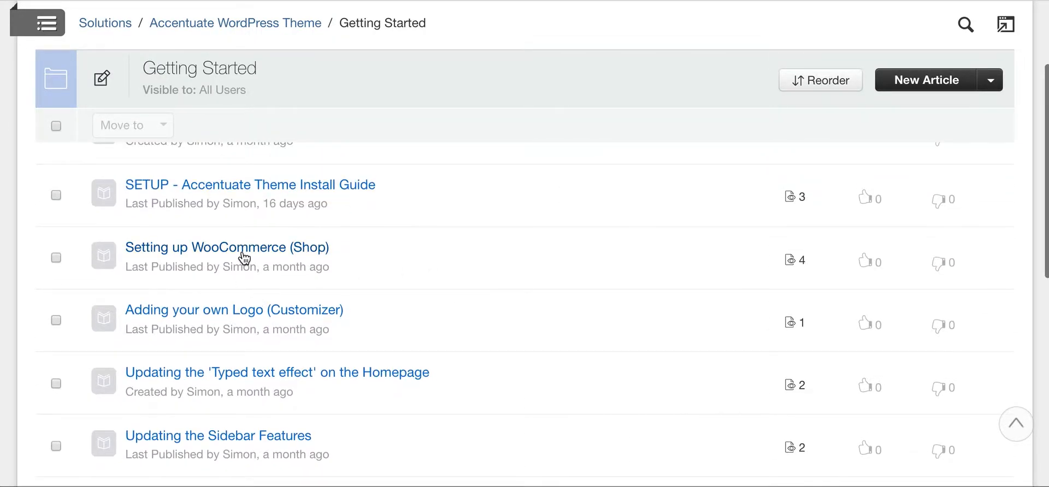
right_click(258, 252)
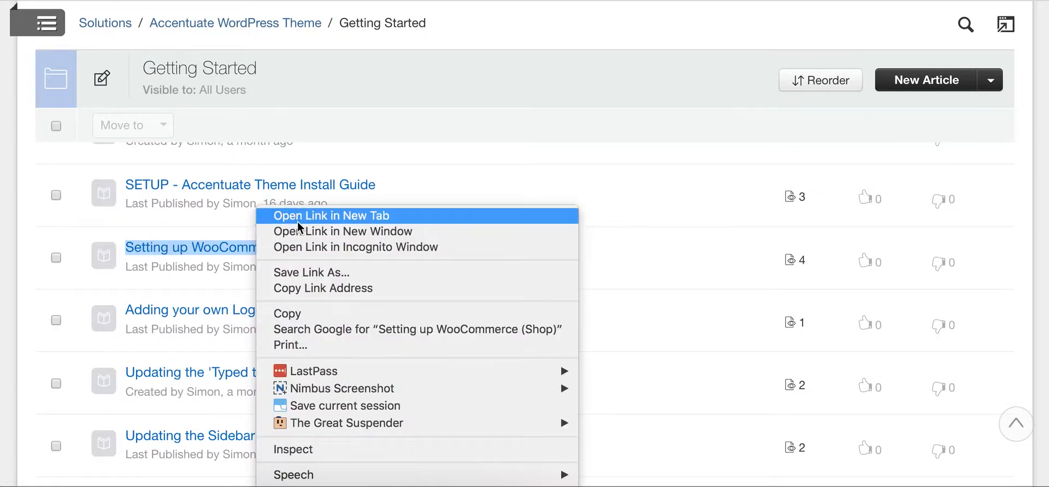
click(245, 307)
right_click(247, 310)
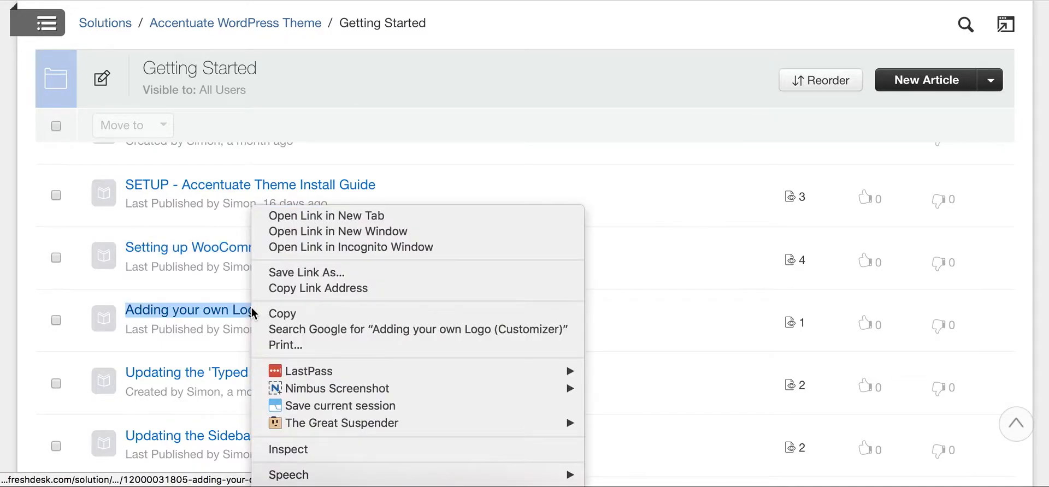
click(298, 219)
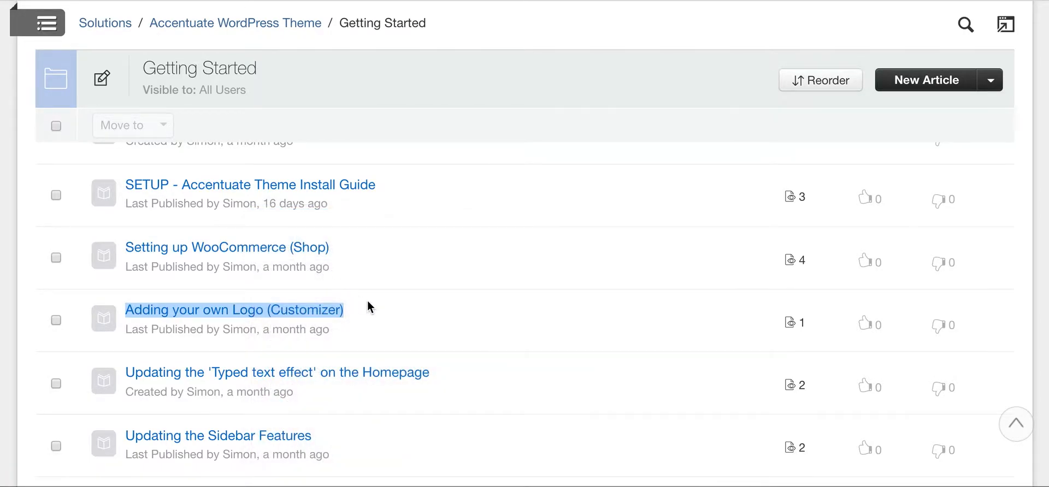
Step: Look through the remaining Getting Started articles, and review the WooCommerce setup article including its Cart and Checkout page settings
scroll(368, 307, down, 3)
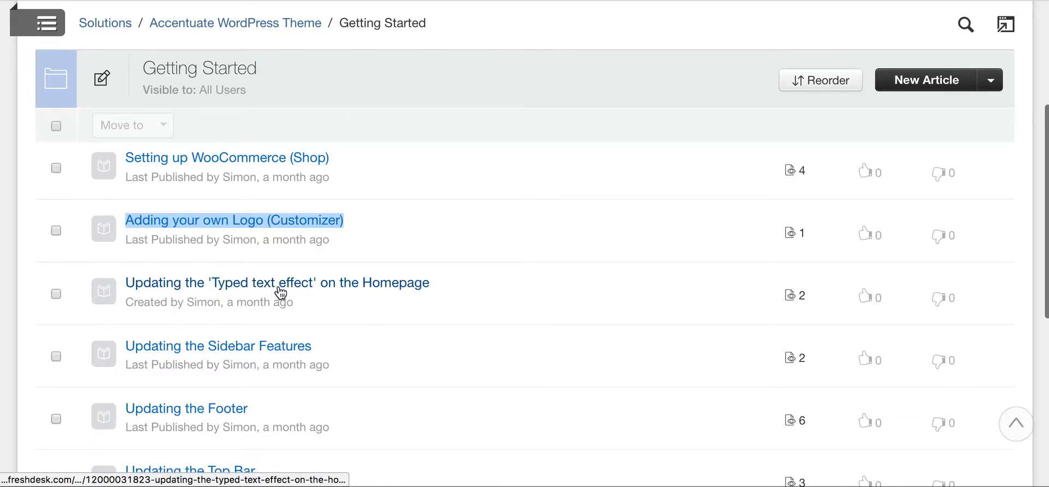
scroll(245, 426, down, 3)
scroll(245, 428, down, 5)
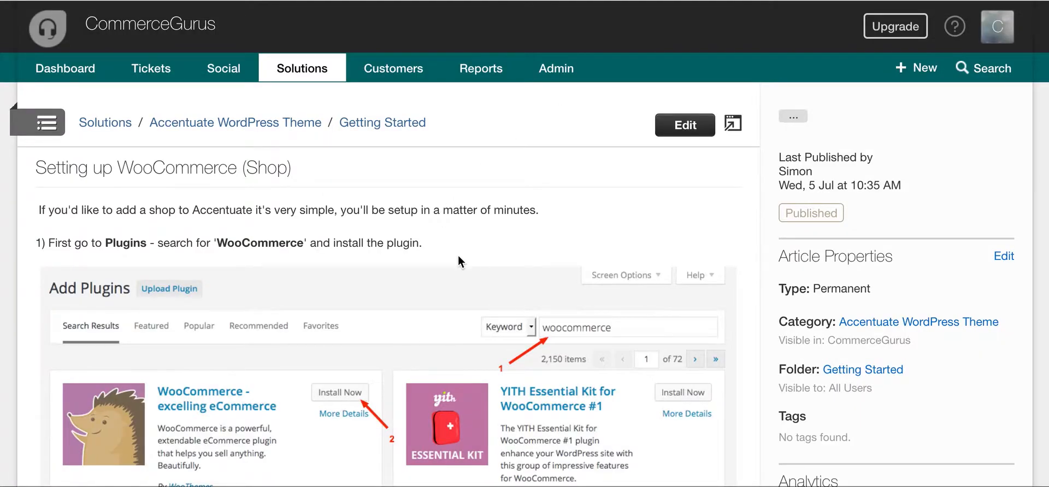
scroll(458, 256, down, 15)
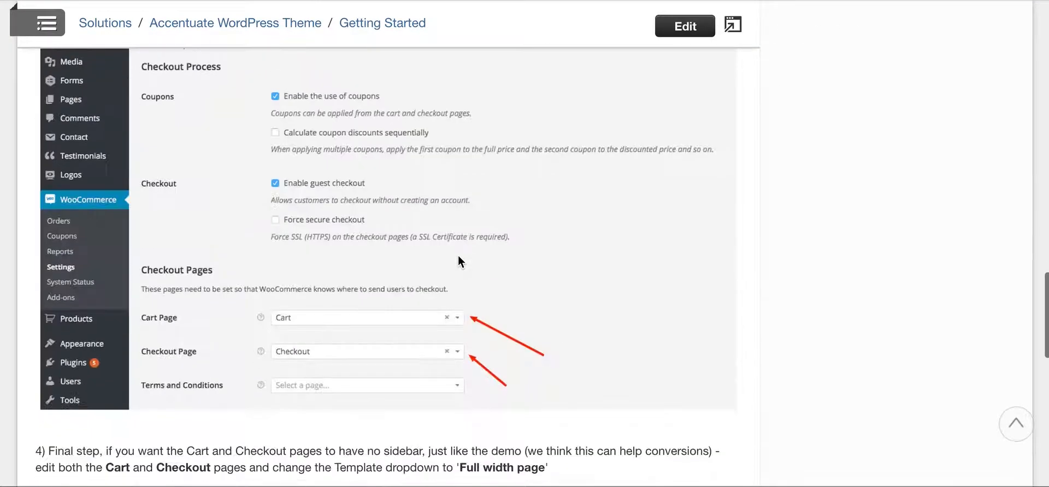
scroll(458, 255, down, 10)
scroll(458, 254, up, 18)
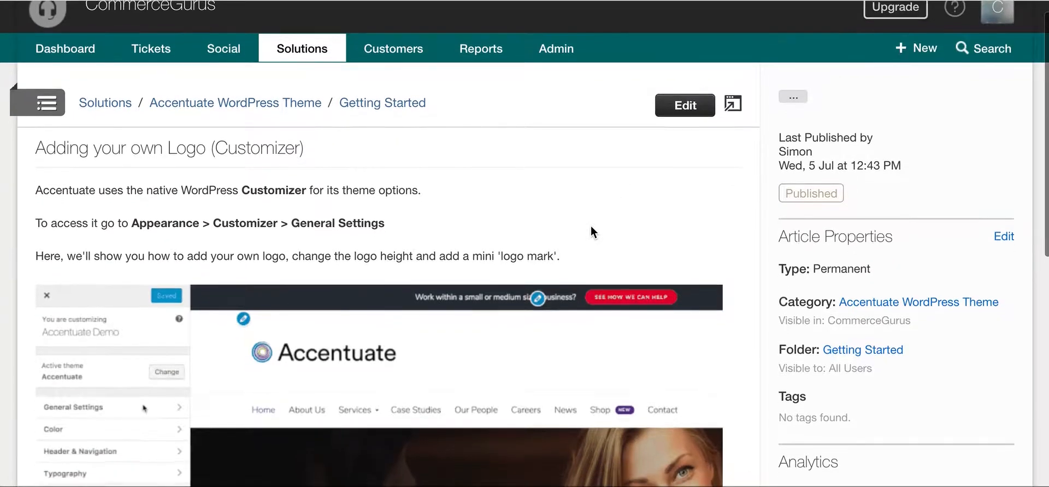
Step: Read the "Adding your own Logo (Customizer)" article through its Site Identity, Logo Height and Logo Mark instructions
scroll(473, 233, down, 1)
scroll(442, 245, down, 1)
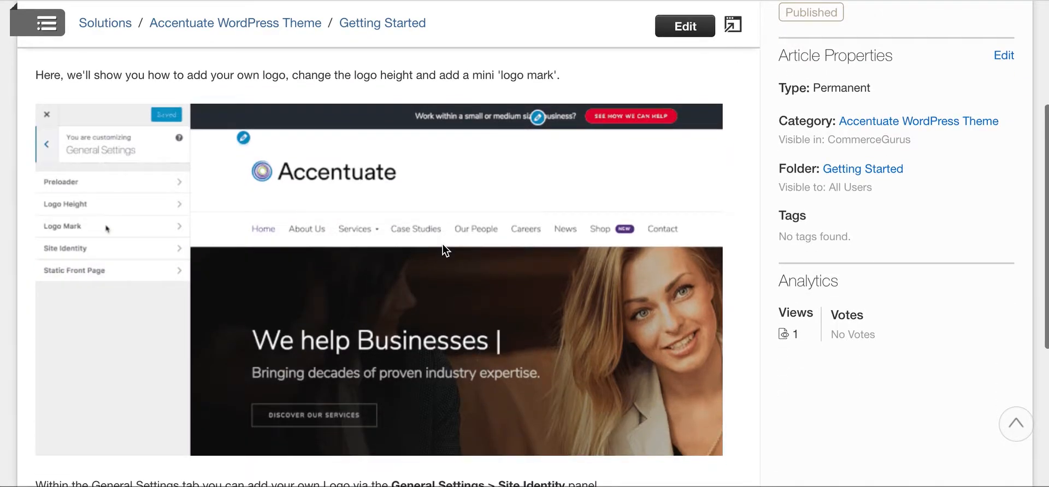
scroll(443, 246, down, 3)
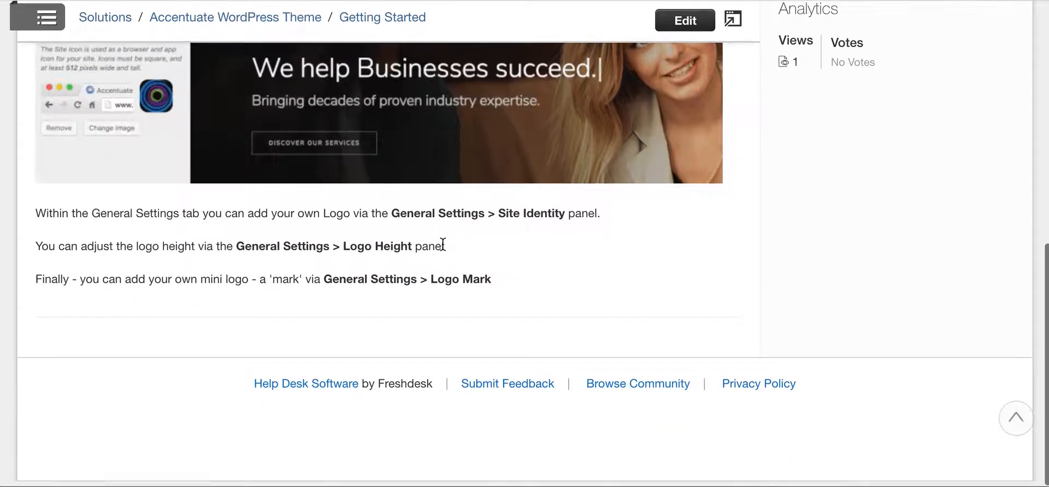
Step: Return to the start of the WooCommerce setup article and open the Accentuate WordPress Theme solutions category
scroll(442, 244, up, 7)
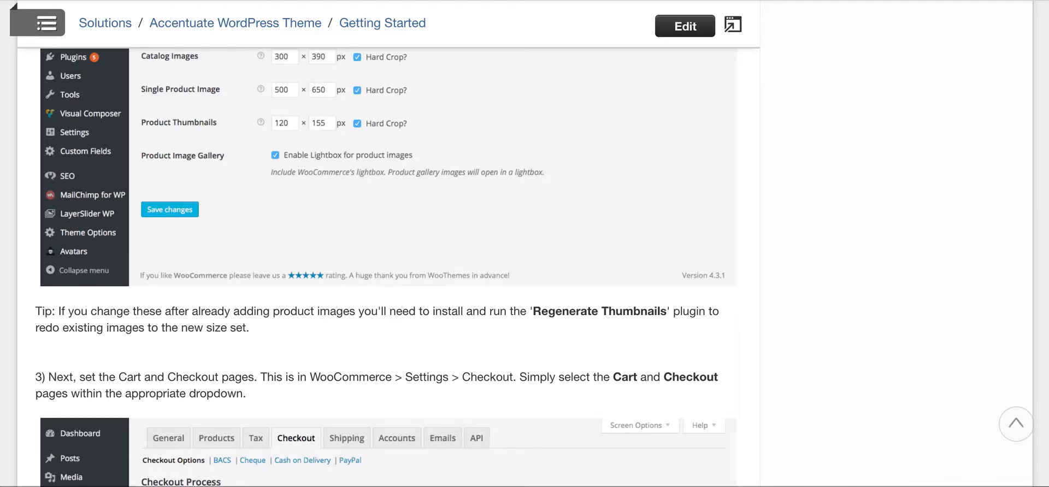
scroll(409, 234, up, 15)
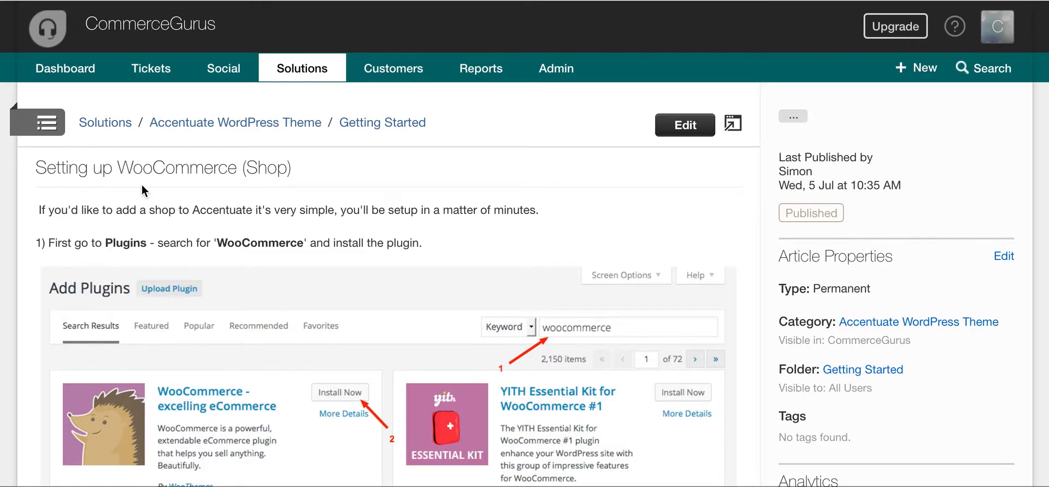
click(177, 124)
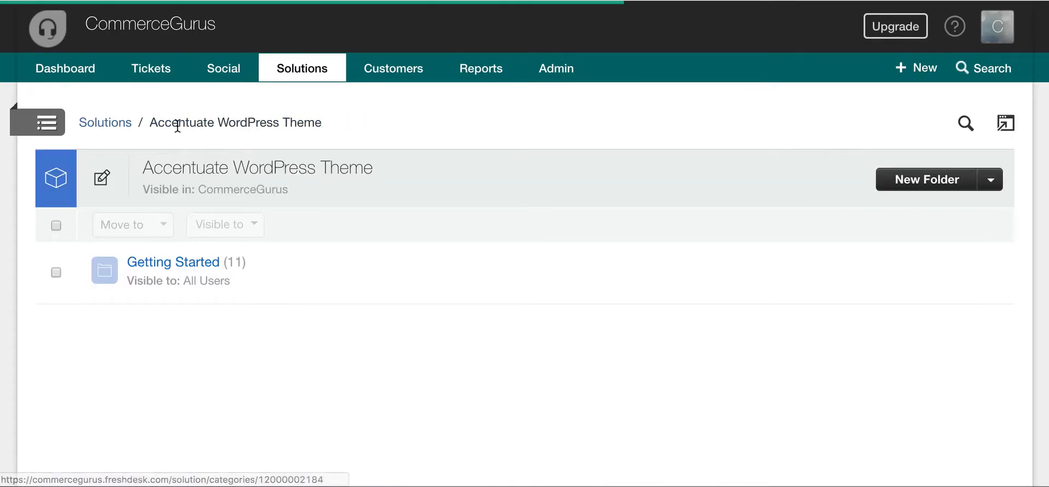